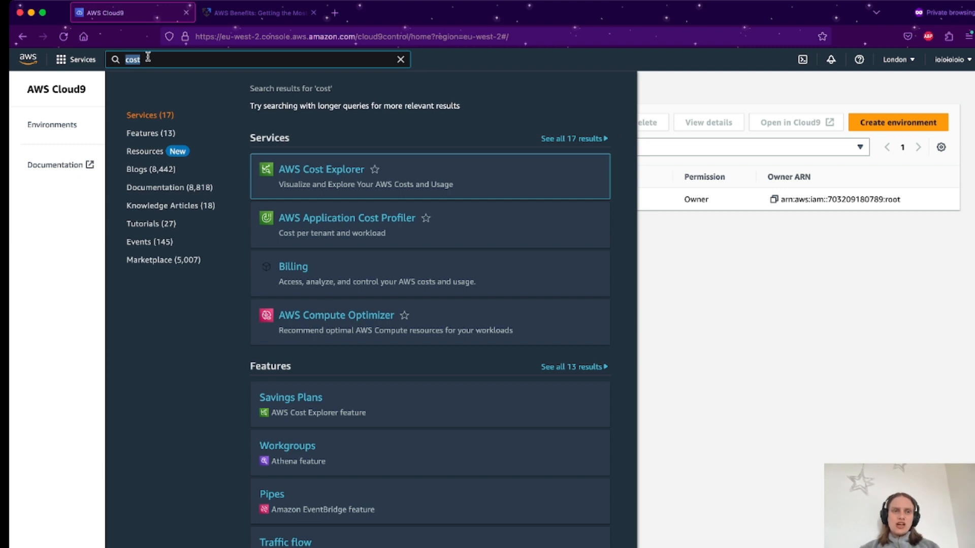
Dismiss the 'cost' service search results and switch to the AWS Benefits article tab.
{"action": "left_click", "coordinate": [72, 201]}
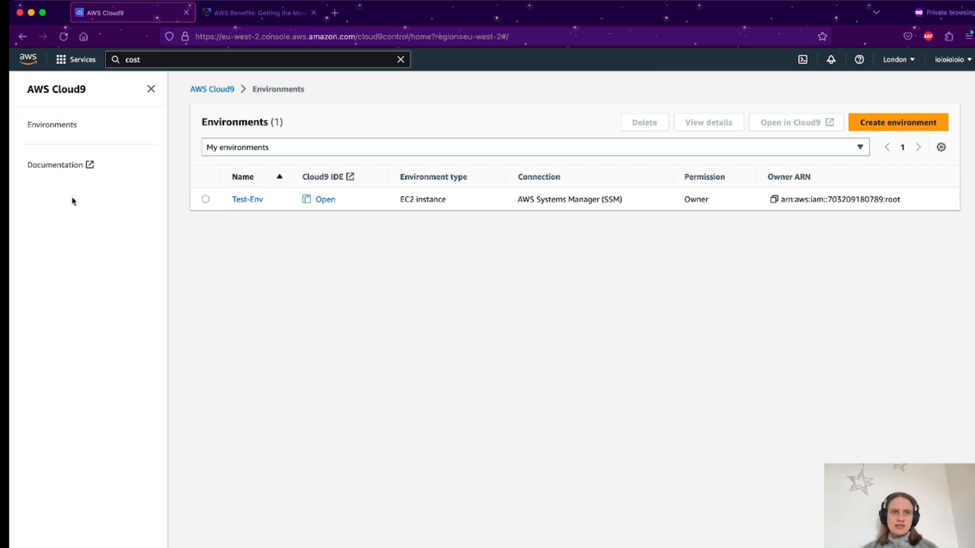
{"action": "left_click", "coordinate": [147, 59]}
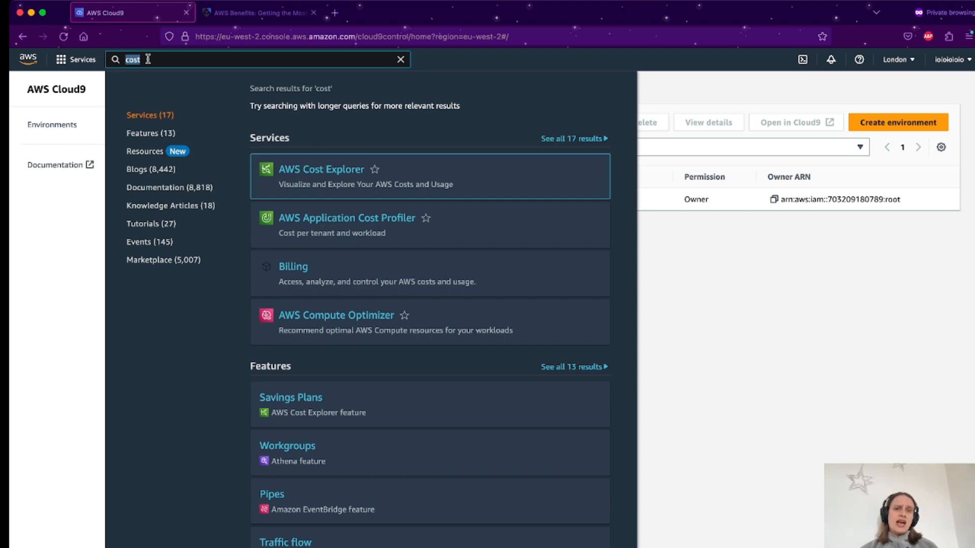
{"action": "left_click", "coordinate": [815, 399]}
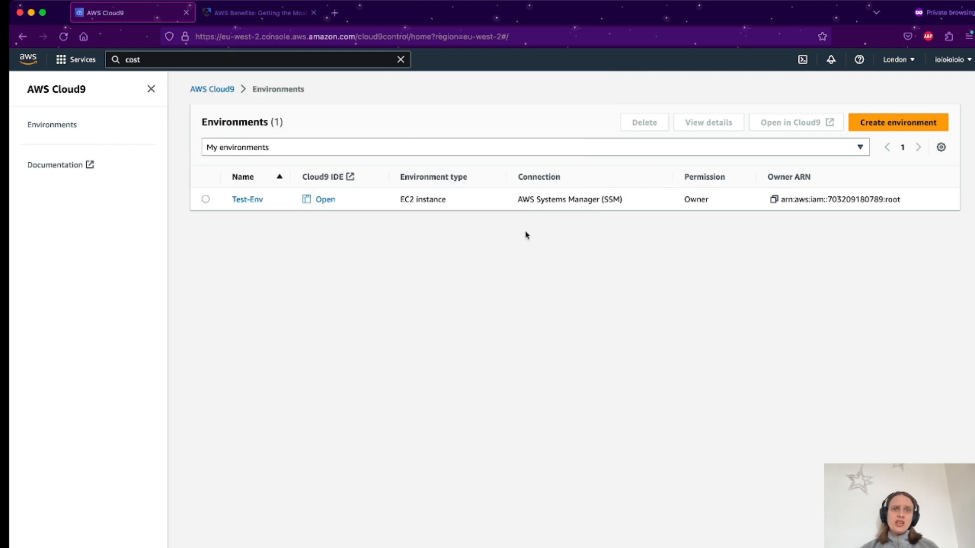
{"action": "left_click", "coordinate": [277, 20]}
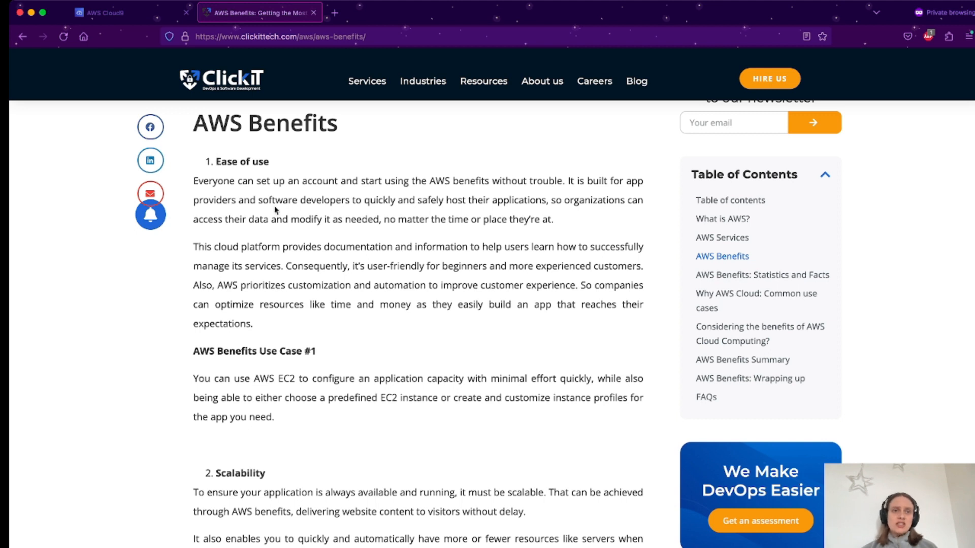
Scroll the AWS Benefits article from Ease of use down to End-to-end security and Flexibility.
{"action": "scroll", "coordinate": [275, 207], "scroll_direction": "down", "scroll_amount": 1}
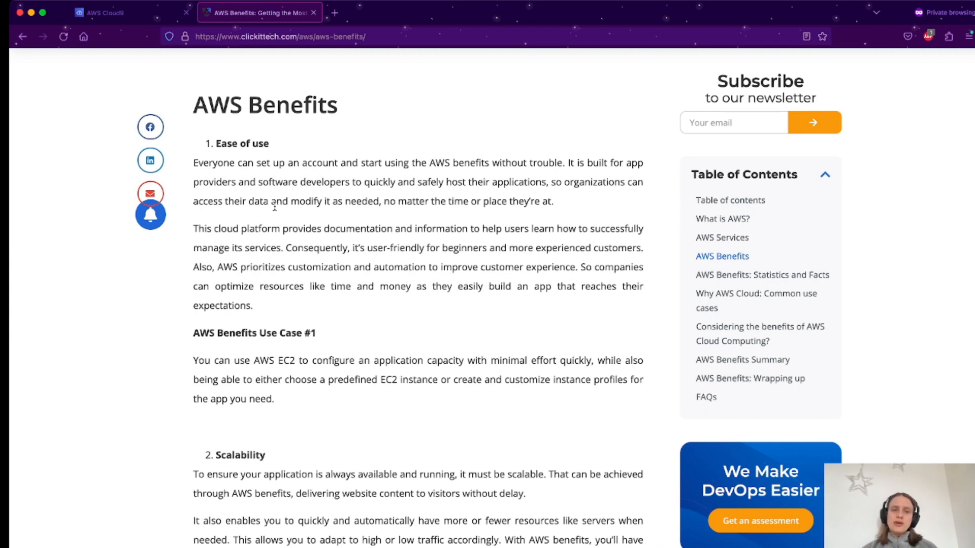
{"action": "scroll", "coordinate": [275, 207], "scroll_direction": "down", "scroll_amount": 5}
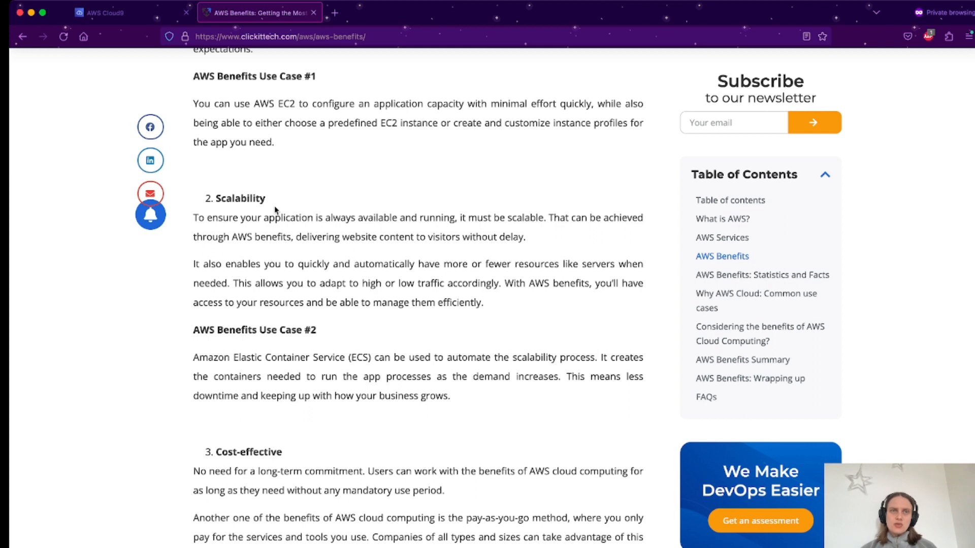
{"action": "scroll", "coordinate": [274, 210], "scroll_direction": "down", "scroll_amount": 5}
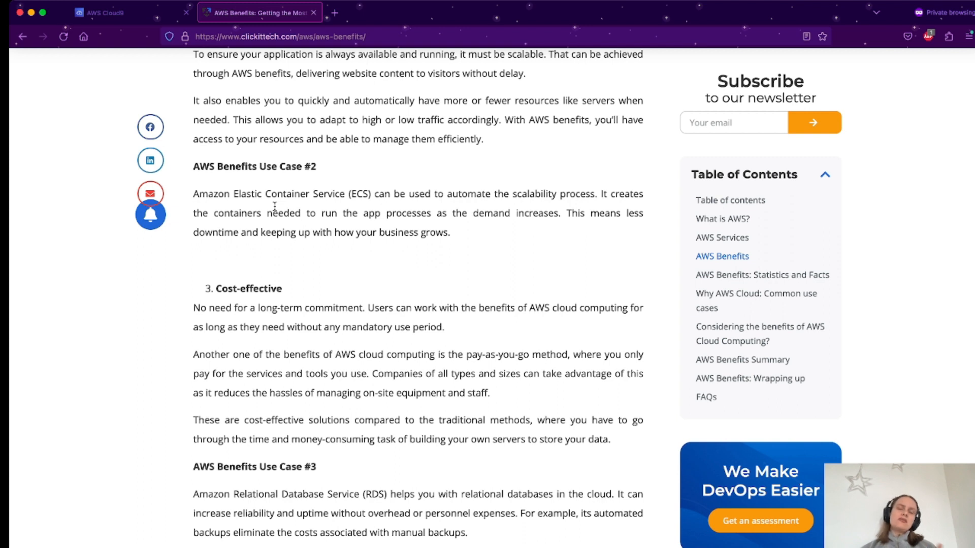
{"action": "scroll", "coordinate": [275, 205], "scroll_direction": "down", "scroll_amount": 8}
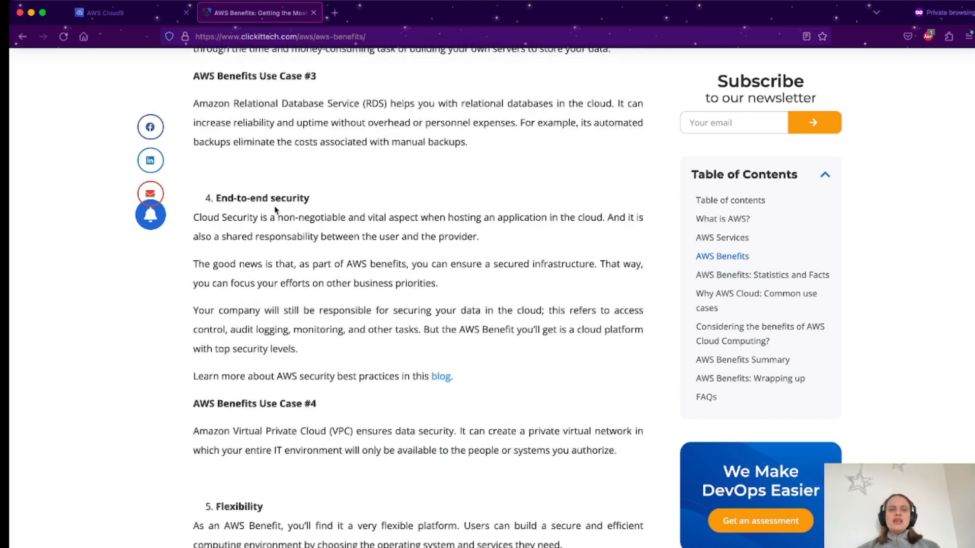
Scroll past the Reliability section to the benefits diagram, then return to the AWS Cloud9 tab.
{"action": "scroll", "coordinate": [275, 209], "scroll_direction": "down", "scroll_amount": 5}
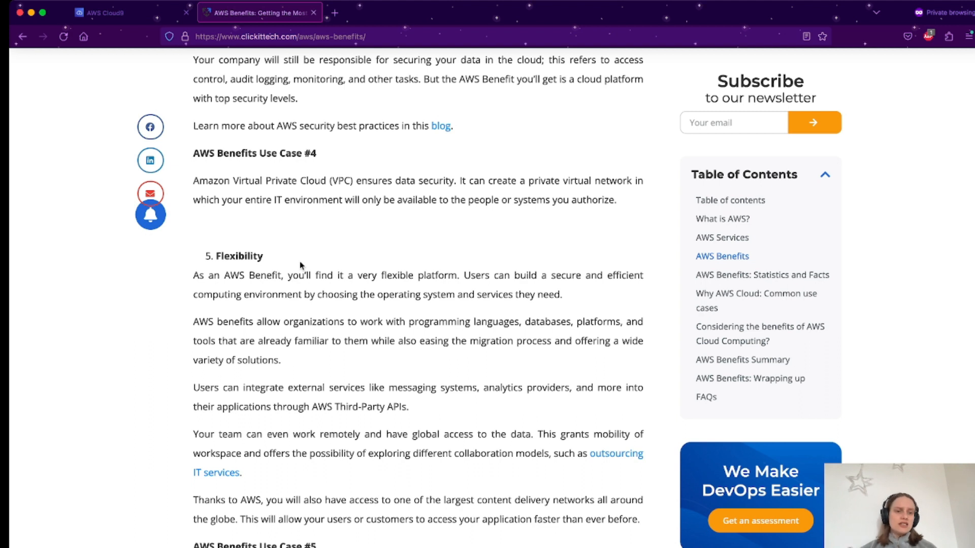
{"action": "scroll", "coordinate": [299, 261], "scroll_direction": "down", "scroll_amount": 5}
{"action": "scroll", "coordinate": [300, 262], "scroll_direction": "down", "scroll_amount": 3}
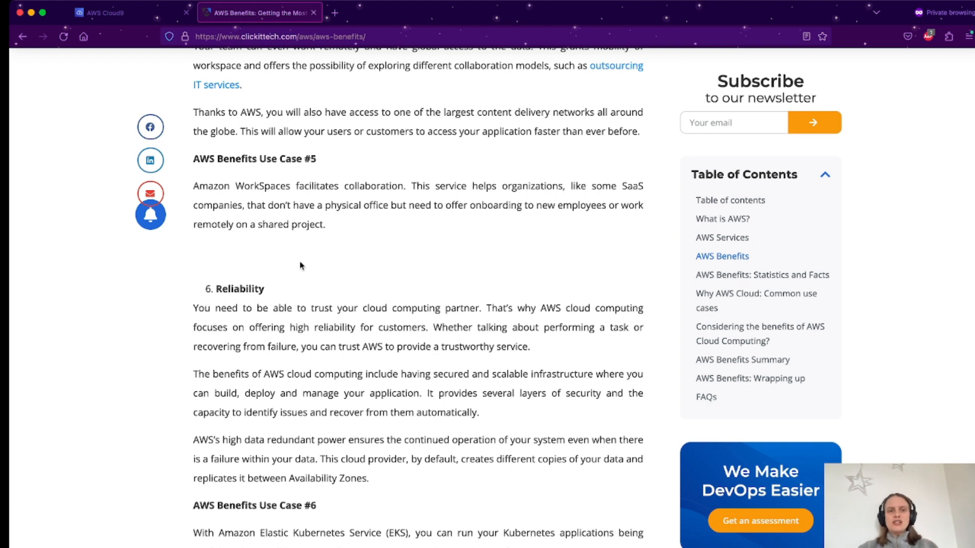
{"action": "scroll", "coordinate": [300, 264], "scroll_direction": "down", "scroll_amount": 10}
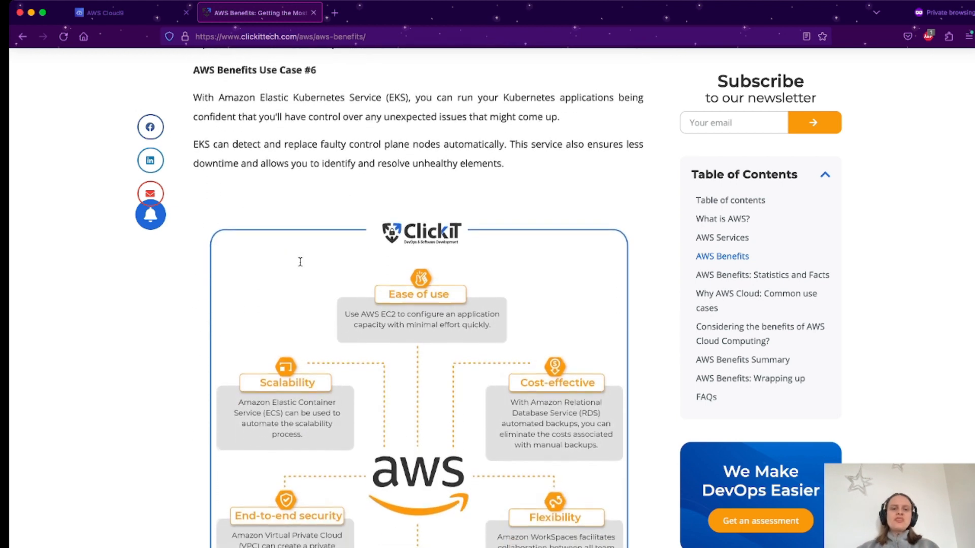
{"action": "scroll", "coordinate": [300, 265], "scroll_direction": "down", "scroll_amount": 3}
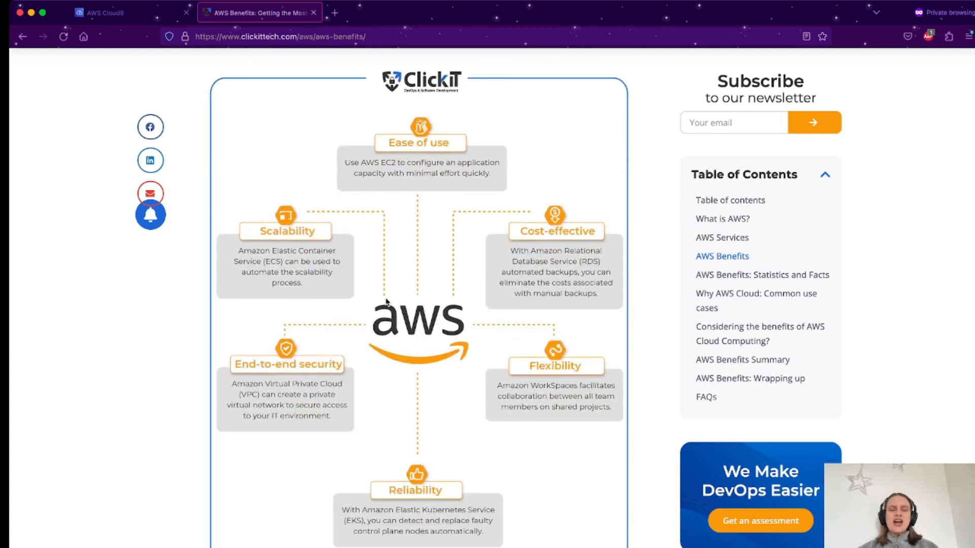
{"action": "left_click", "coordinate": [152, 15]}
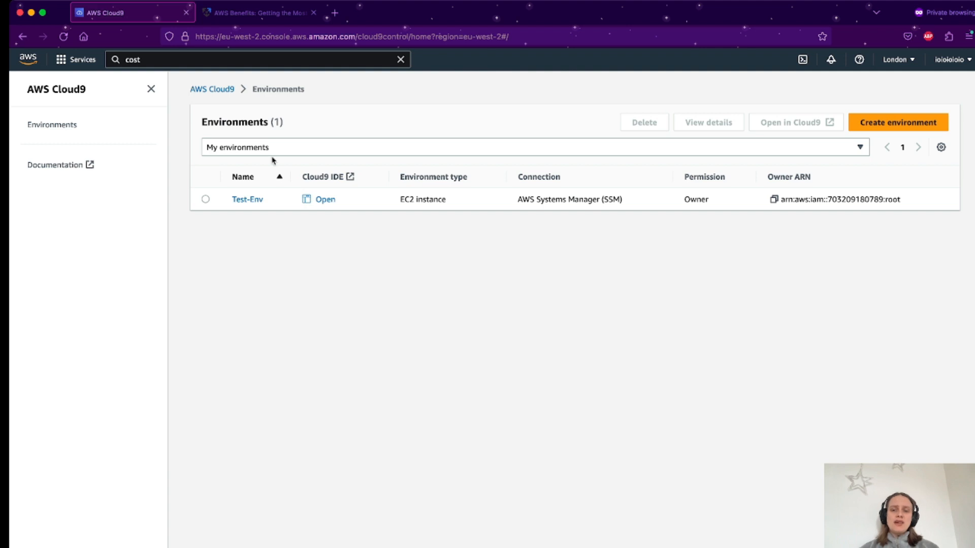
From the AWS home page, open the console sign-in form and choose Root user sign-in.
{"action": "left_click", "coordinate": [590, 547]}
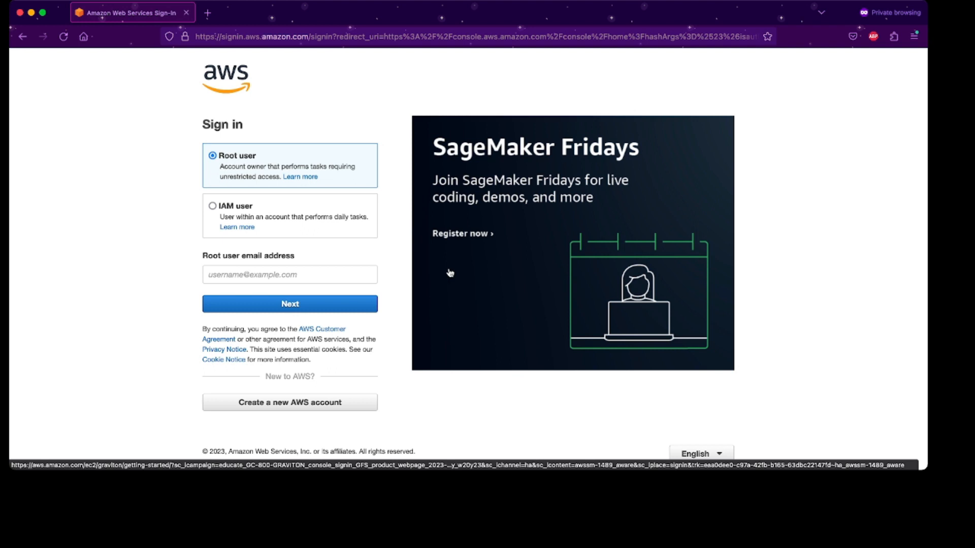
{"action": "left_click", "coordinate": [234, 84]}
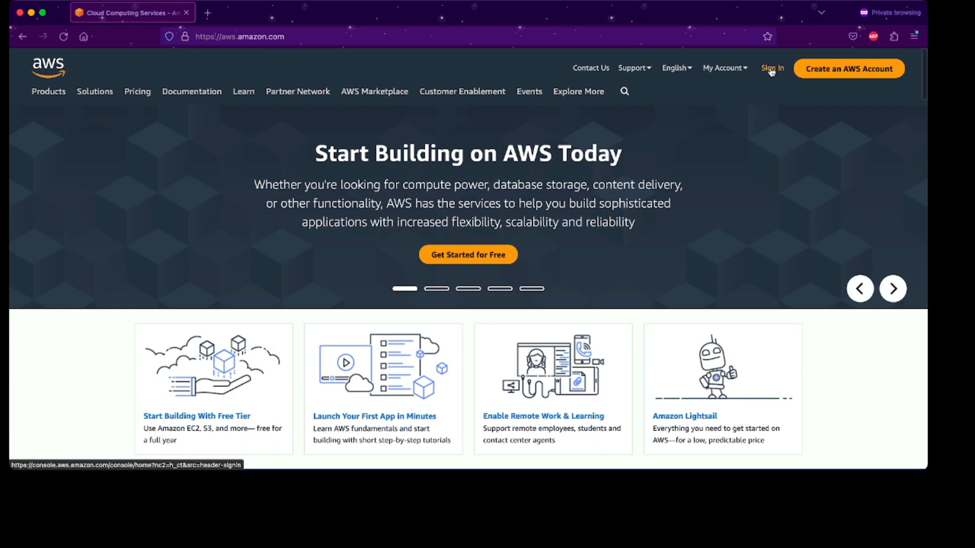
{"action": "left_click", "coordinate": [771, 70]}
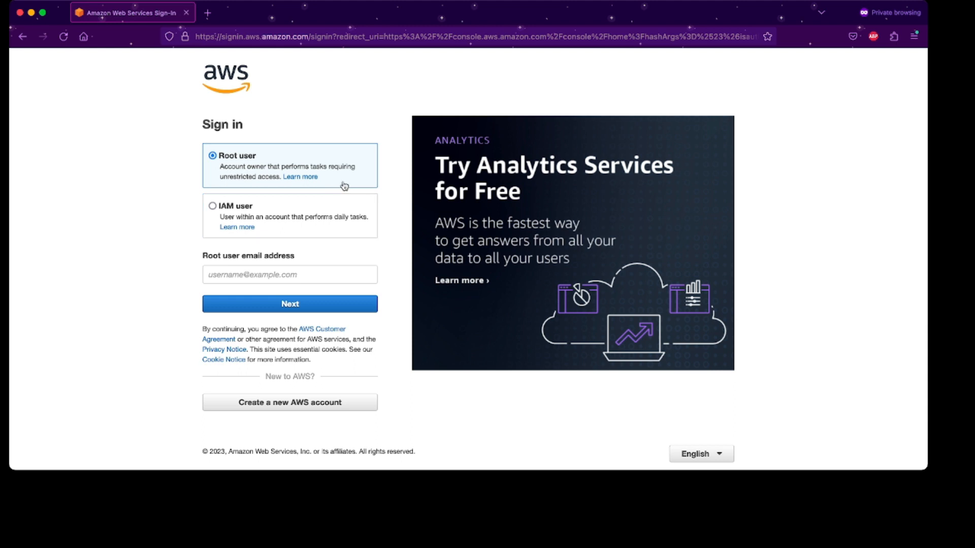
{"action": "left_click", "coordinate": [306, 277]}
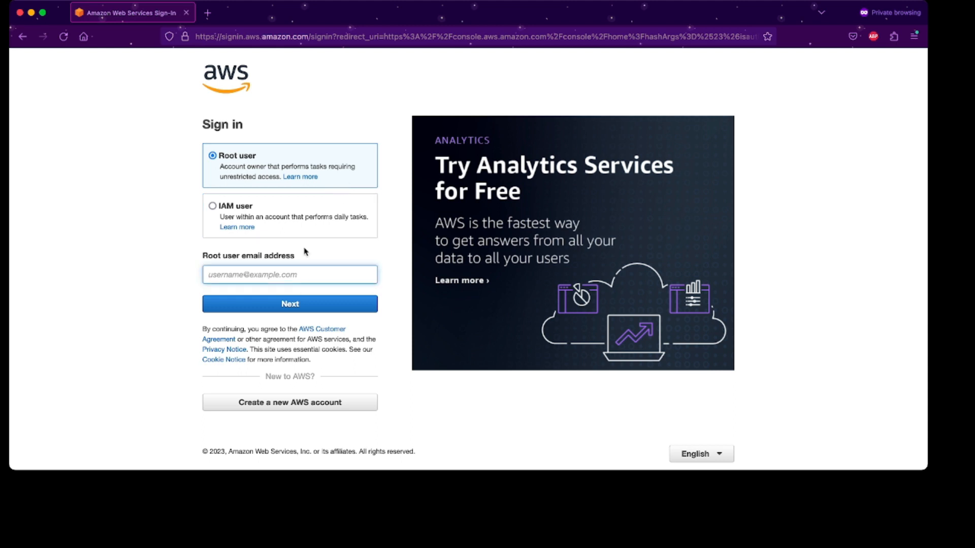
{"action": "left_click", "coordinate": [313, 219]}
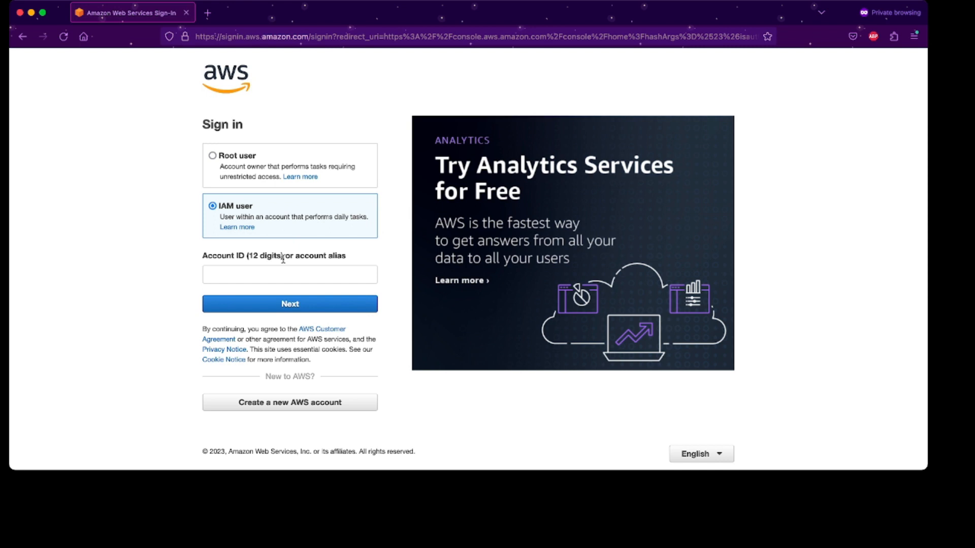
{"action": "left_click_drag", "start_coordinate": [248, 257], "coordinate": [278, 257]}
{"action": "left_click", "coordinate": [262, 283]}
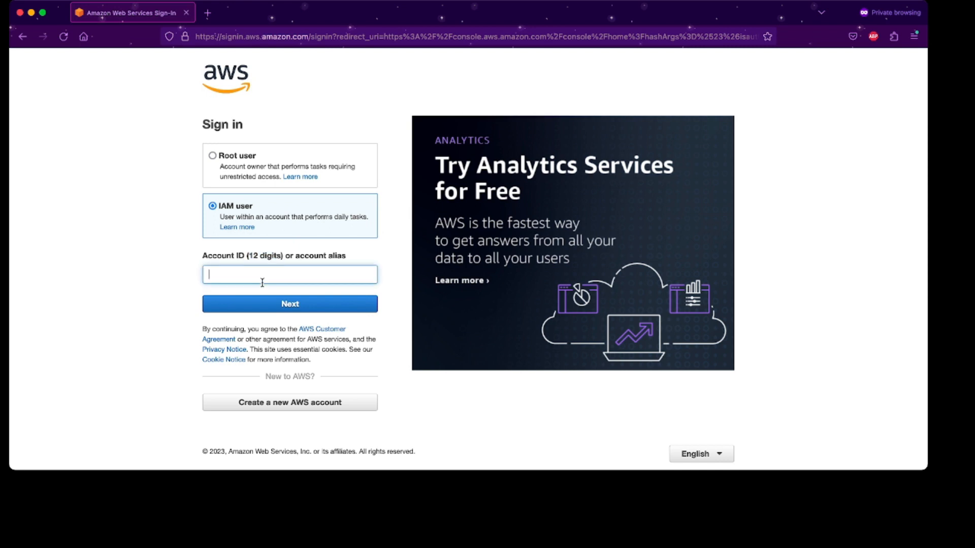
{"action": "left_click", "coordinate": [289, 177]}
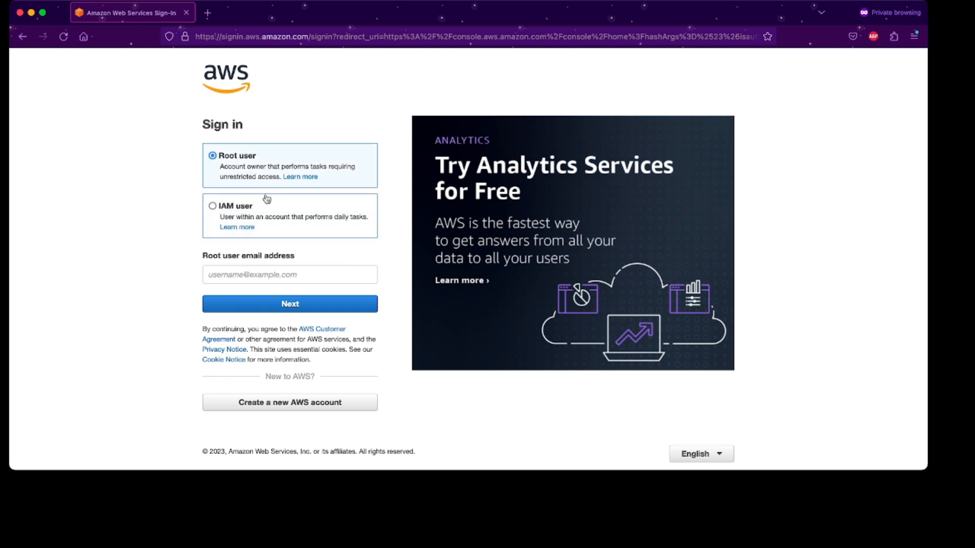
Enter the root user email address and submit the security check characters.
{"action": "left_click", "coordinate": [271, 275]}
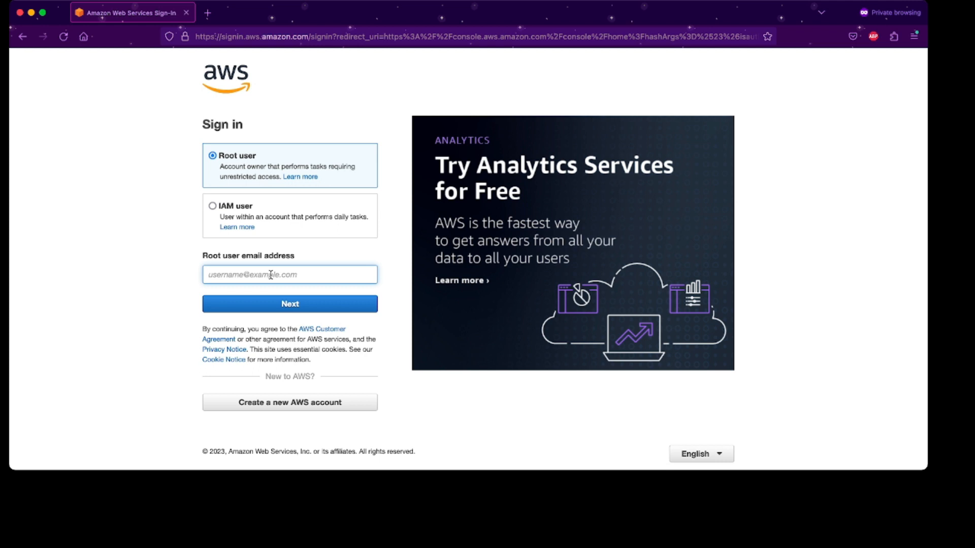
{"action": "type", "text": "test@gmail.com"}
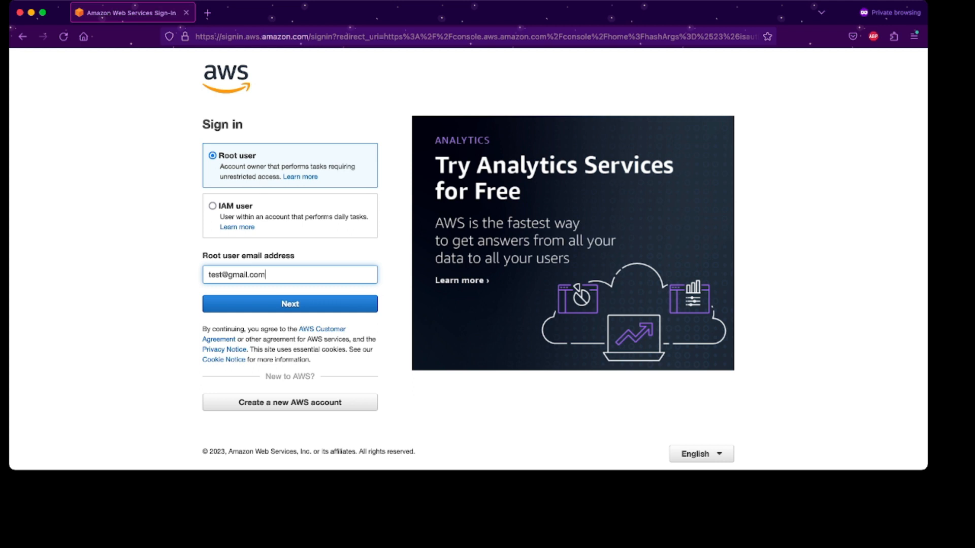
{"action": "key", "text": "Return"}
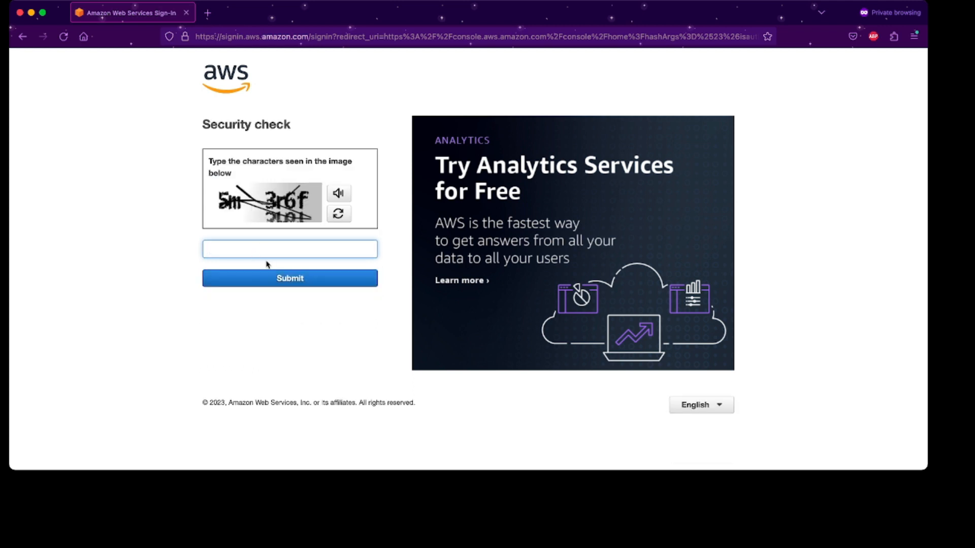
{"action": "type", "text": "5m3r6f"}
{"action": "key", "text": "Return"}
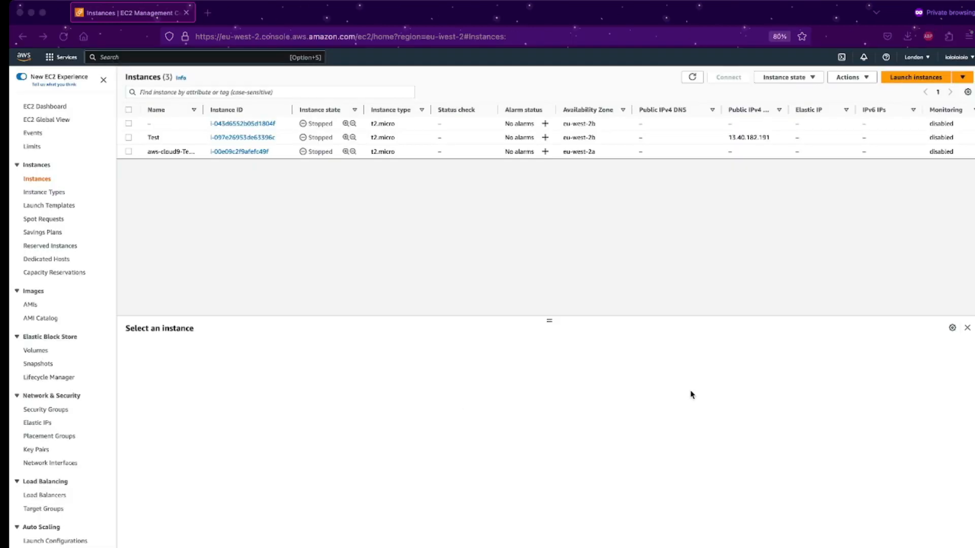
Search 'cloud9', open Test-Env's IDE in a new tab, and return to the environments list.
{"action": "left_click", "coordinate": [213, 56]}
{"action": "type", "text": "cloud9"}
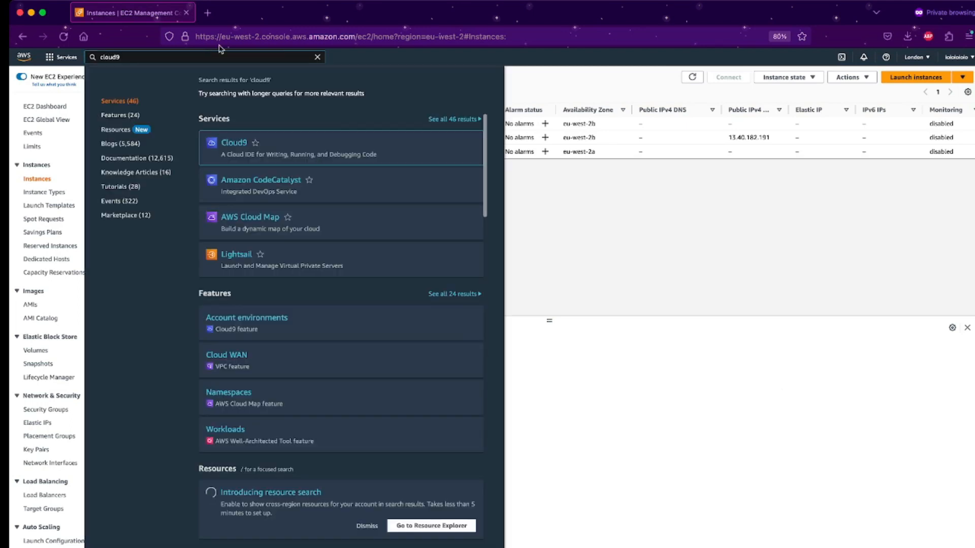
{"action": "left_click", "coordinate": [243, 145]}
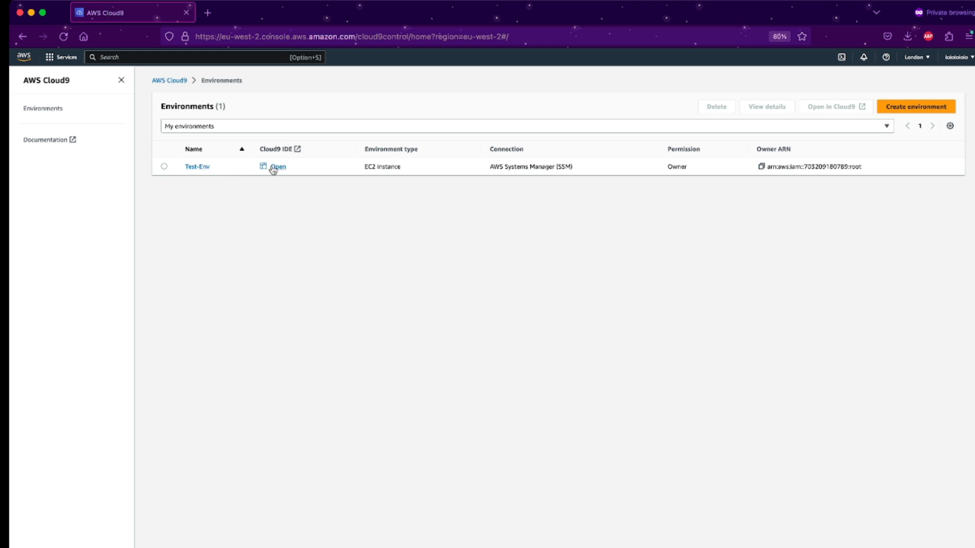
{"action": "left_click", "coordinate": [278, 167]}
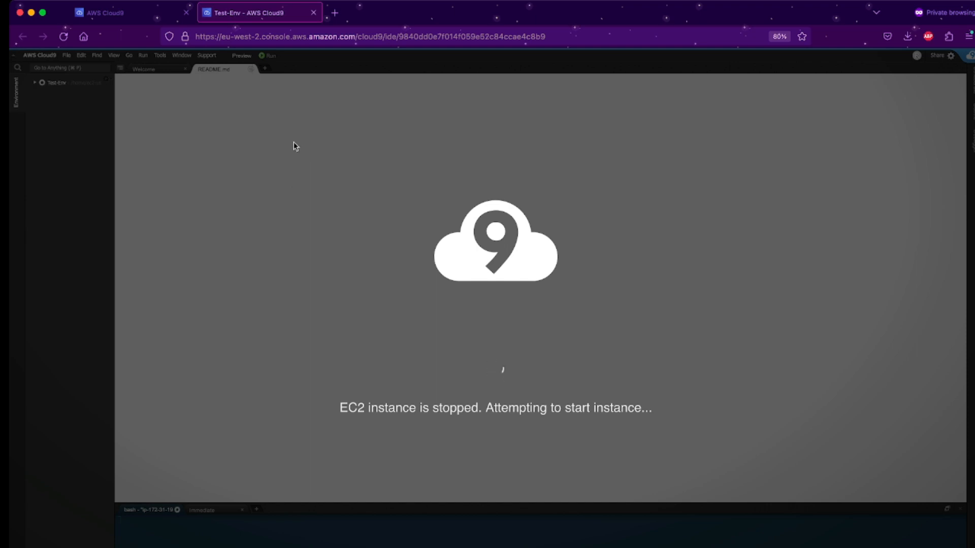
{"action": "left_click", "coordinate": [133, 16]}
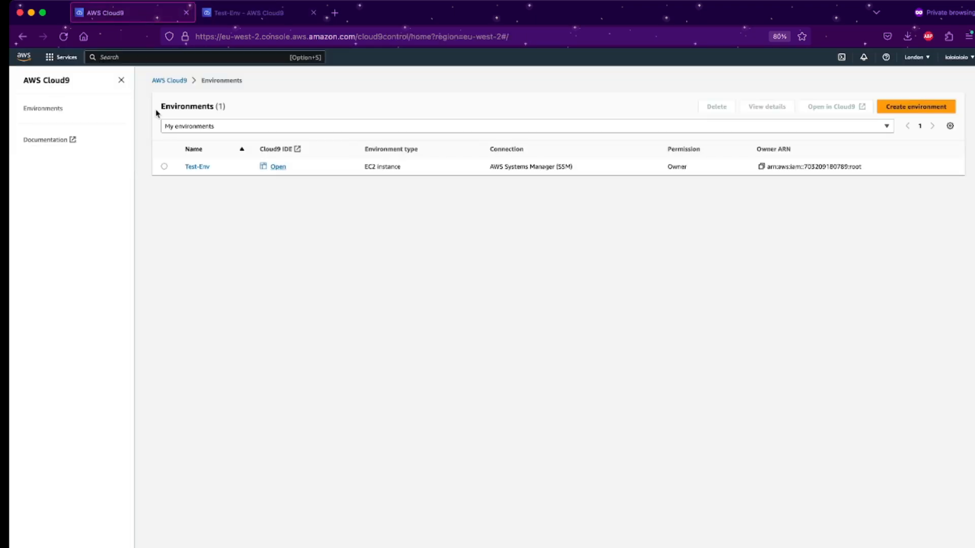
Open EC2, list all three instances, and widen the Name column to reveal aws-cloud9-Test-Env.
{"action": "left_click", "coordinate": [147, 58]}
{"action": "type", "text": "ec2"}
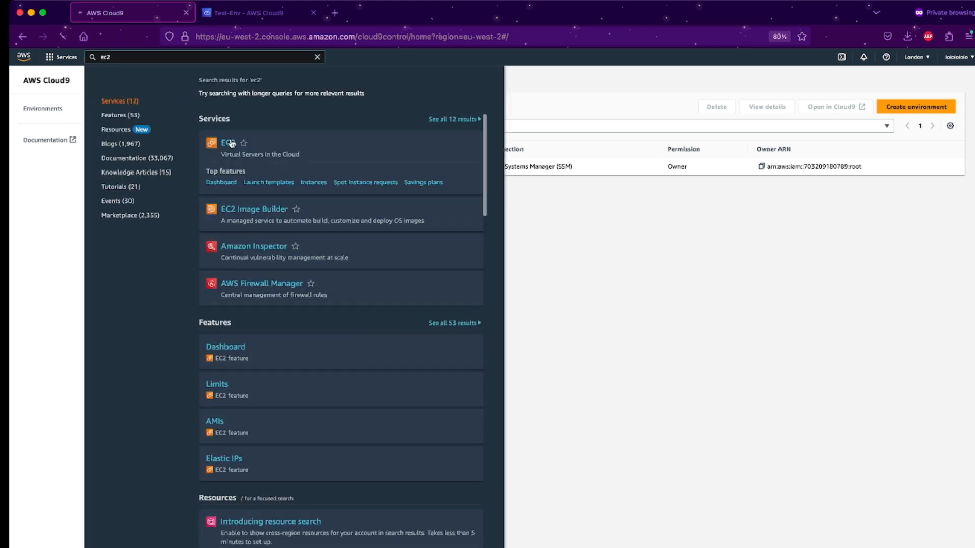
{"action": "left_click", "coordinate": [228, 142]}
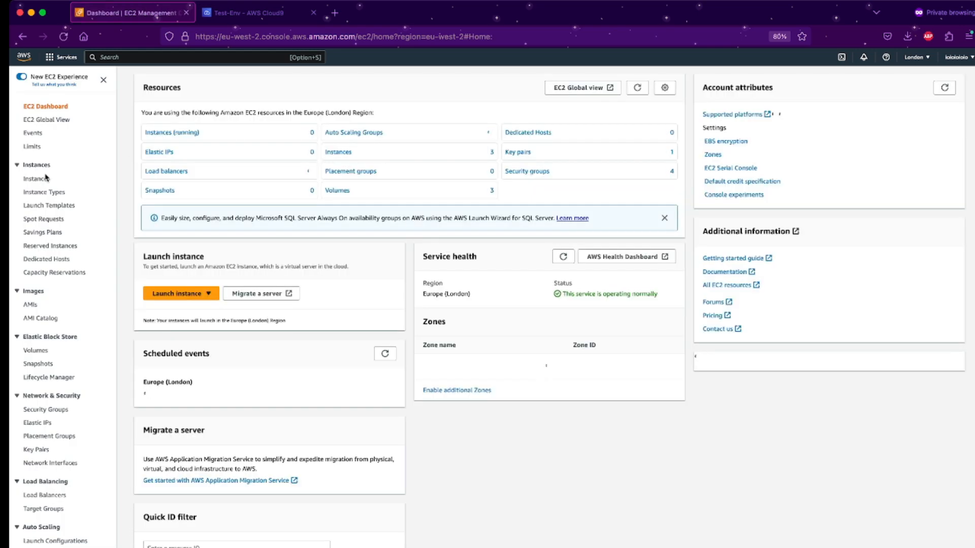
{"action": "left_click", "coordinate": [175, 134]}
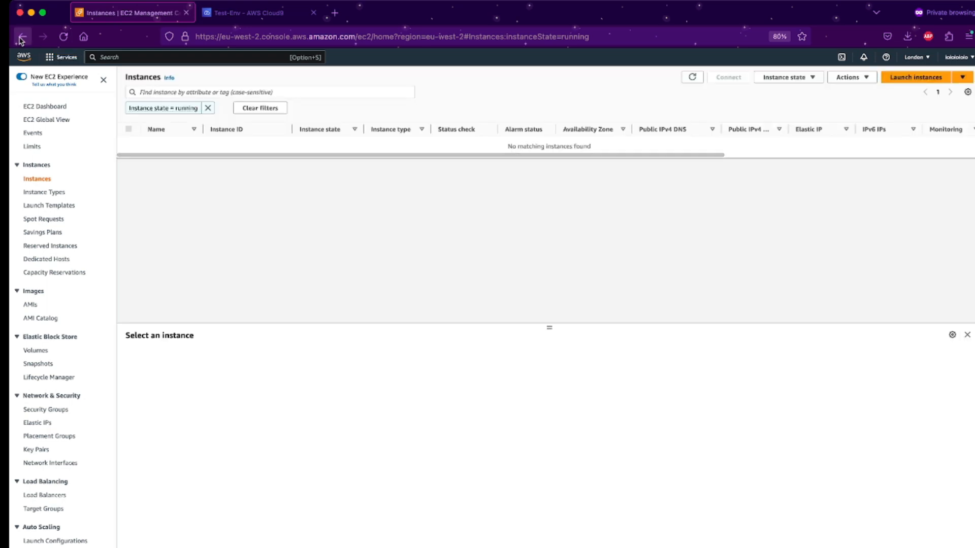
{"action": "left_click", "coordinate": [23, 38]}
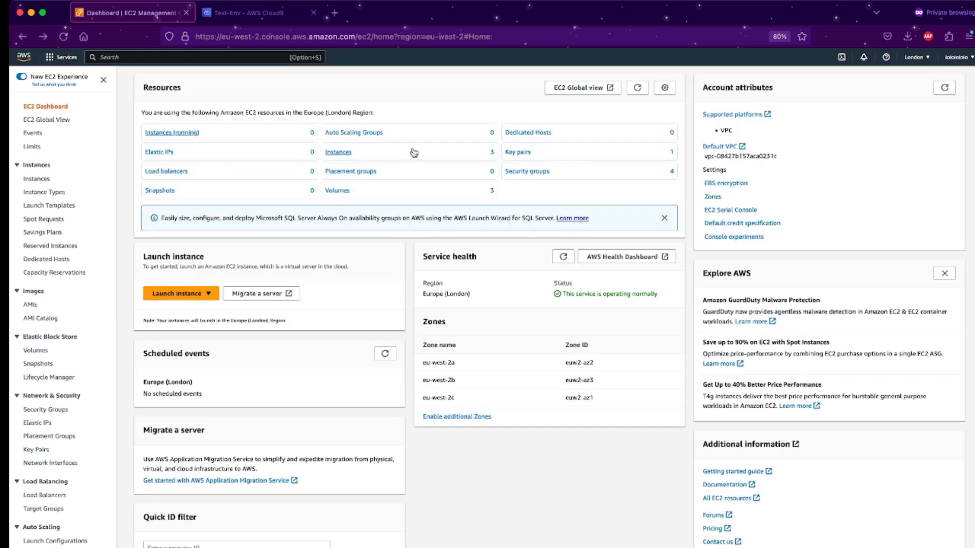
{"action": "left_click", "coordinate": [414, 153]}
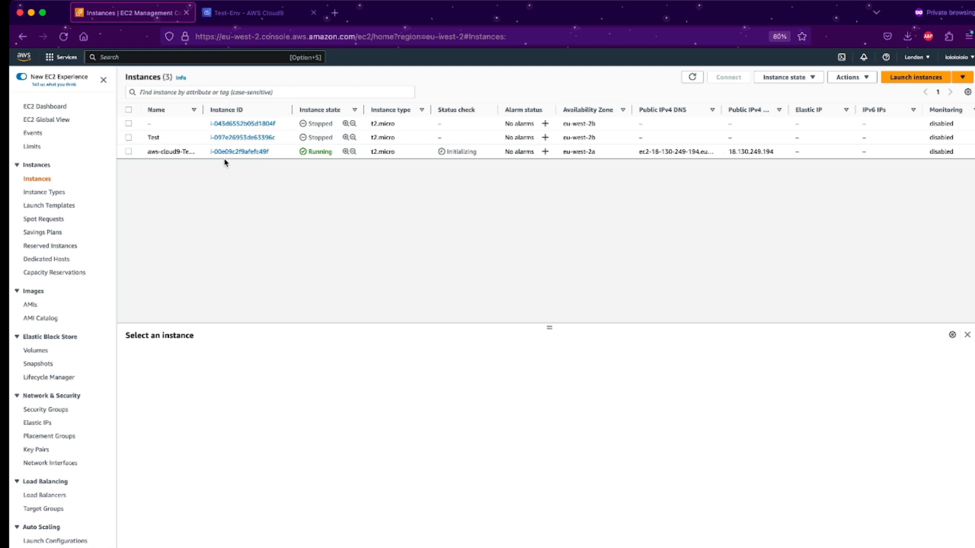
{"action": "left_click_drag", "start_coordinate": [203, 109], "coordinate": [320, 111]}
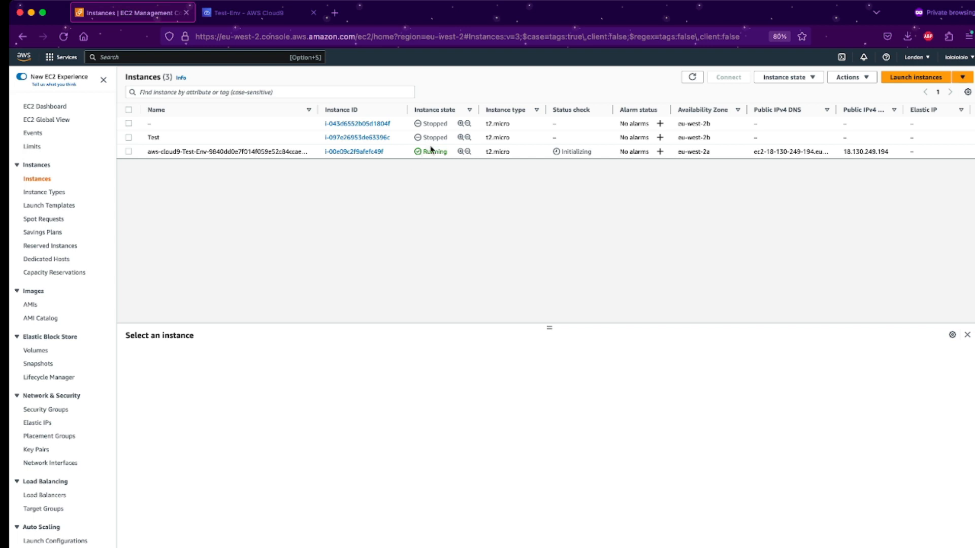
{"action": "left_click", "coordinate": [38, 176]}
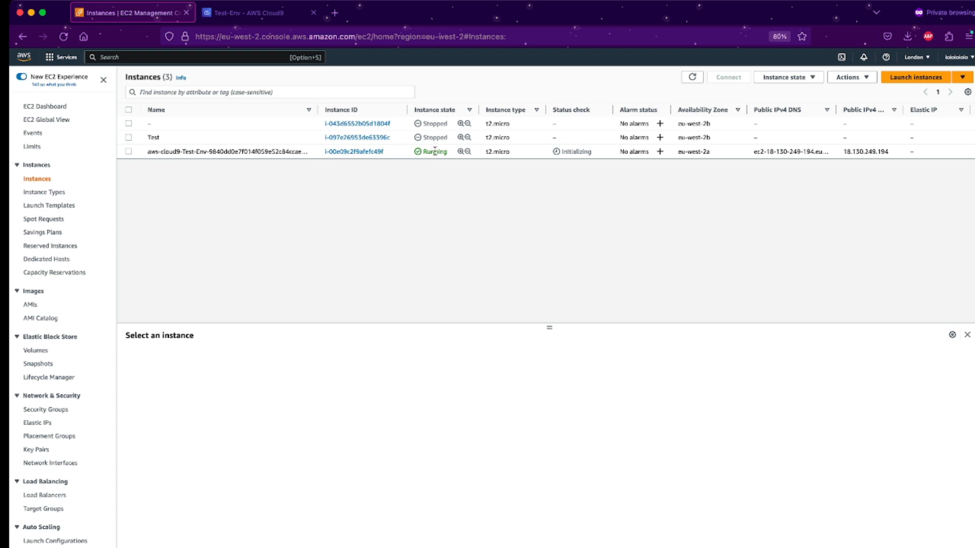
In the Test-Env IDE, enlarge the terminal, run ls showing README.md, then open and exit nano.
{"action": "left_click", "coordinate": [263, 11]}
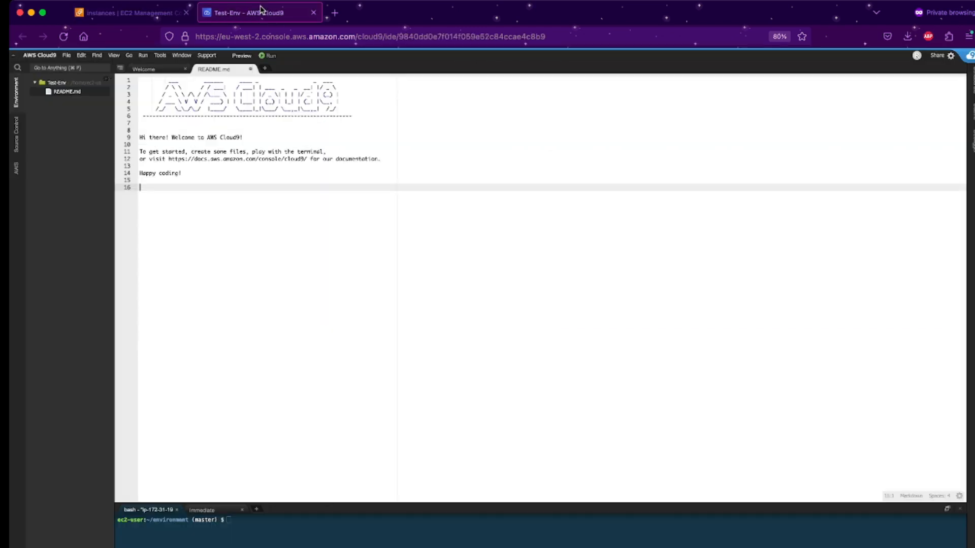
{"action": "left_click", "coordinate": [262, 181]}
{"action": "left_click", "coordinate": [255, 190]}
{"action": "left_click_drag", "start_coordinate": [277, 502], "coordinate": [302, 217]}
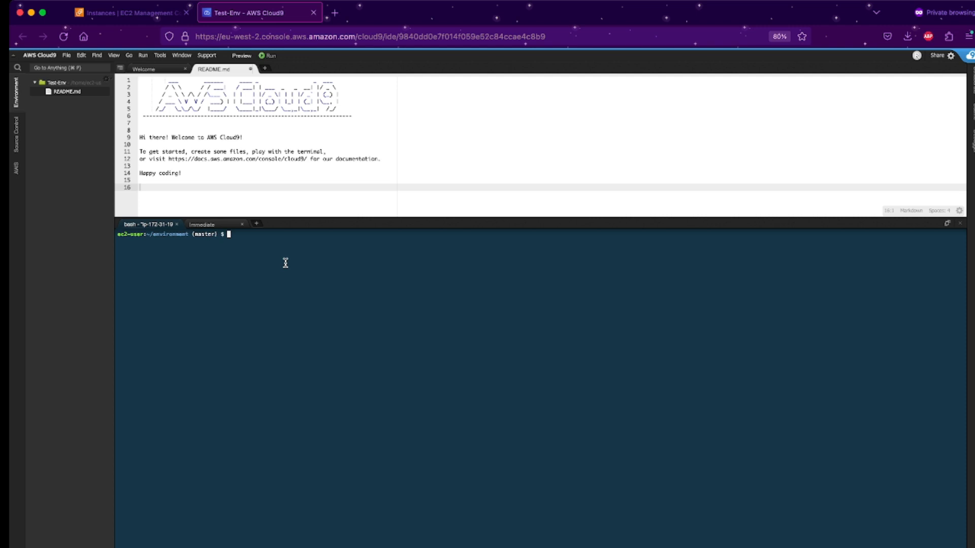
{"action": "type", "text": "ls"}
{"action": "key", "text": "Return"}
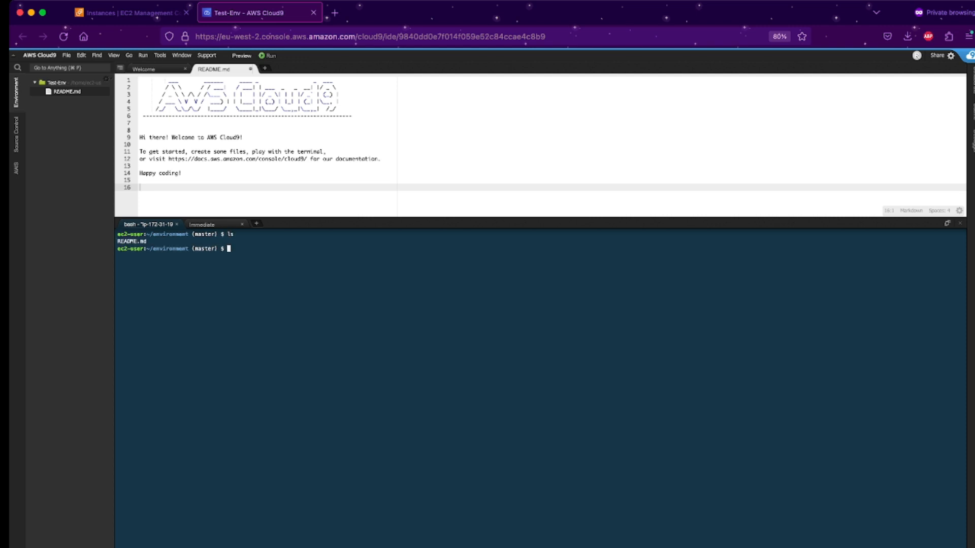
{"action": "type", "text": "nano"}
{"action": "key", "text": "Return"}
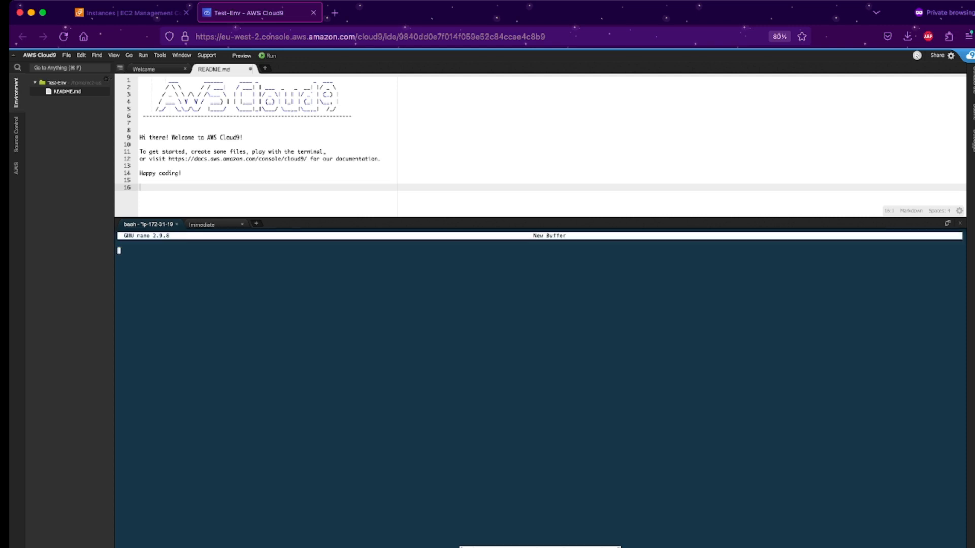
{"action": "key", "text": "ctrl+x"}
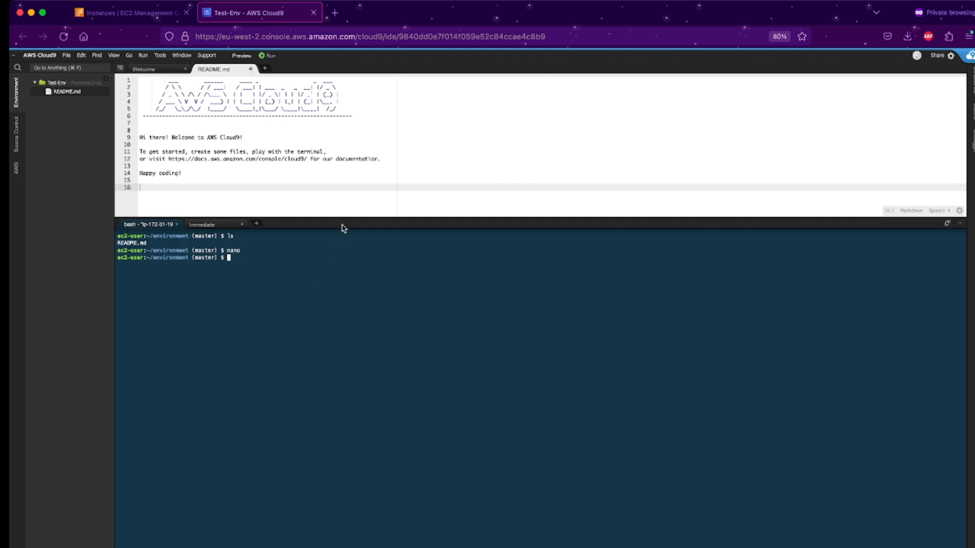
Resize the editor and terminal panes, widen the file tree, and select README.md.
{"action": "left_click_drag", "start_coordinate": [349, 218], "coordinate": [343, 335]}
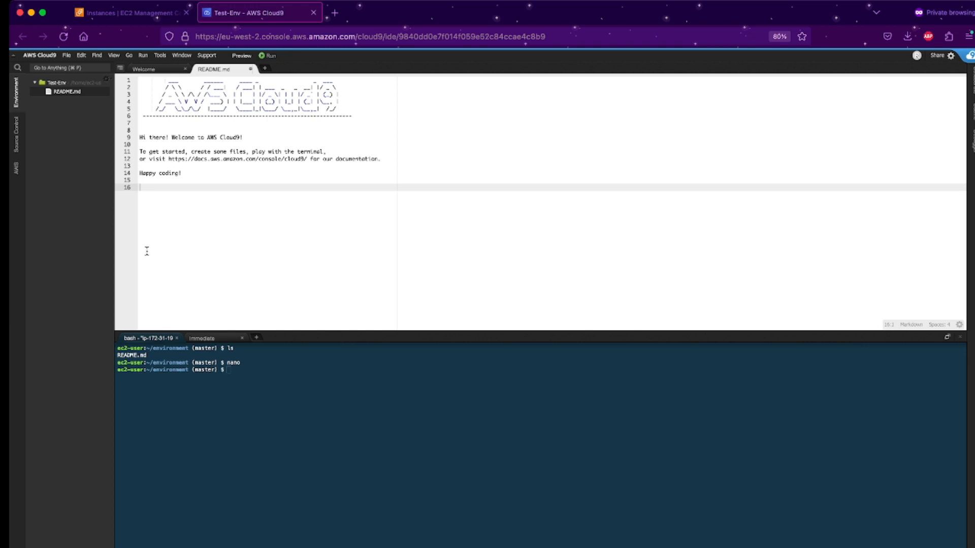
{"action": "left_click_drag", "start_coordinate": [111, 199], "coordinate": [223, 201]}
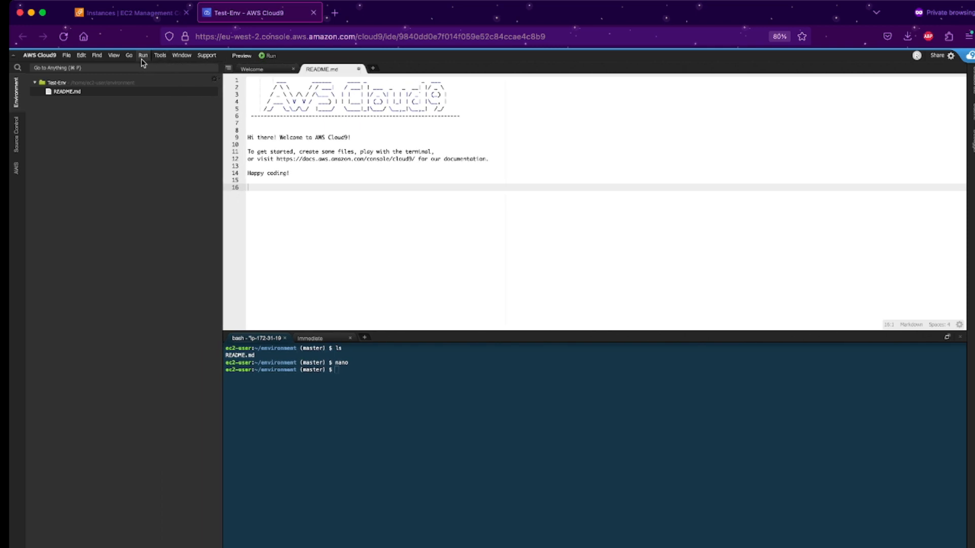
{"action": "left_click", "coordinate": [81, 57]}
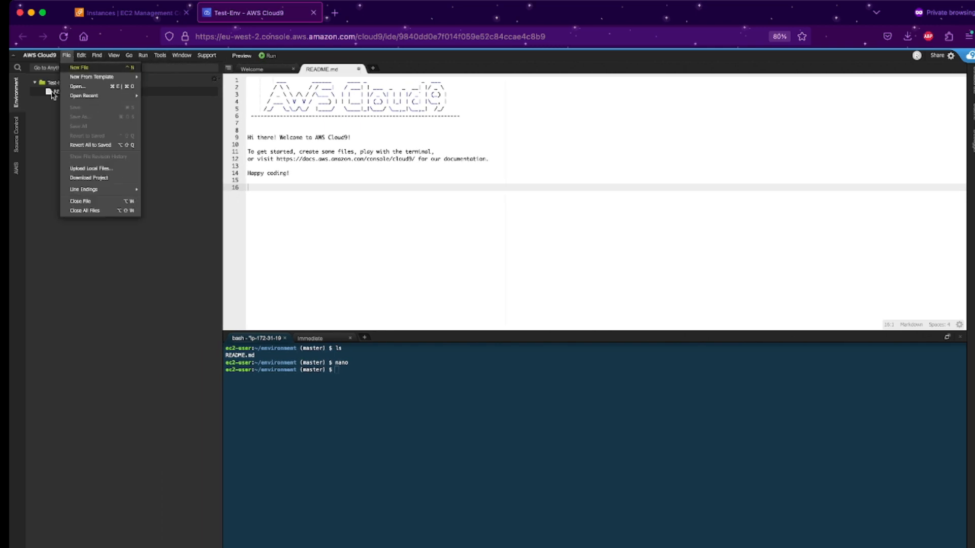
{"action": "left_click", "coordinate": [47, 118]}
{"action": "left_click", "coordinate": [91, 69]}
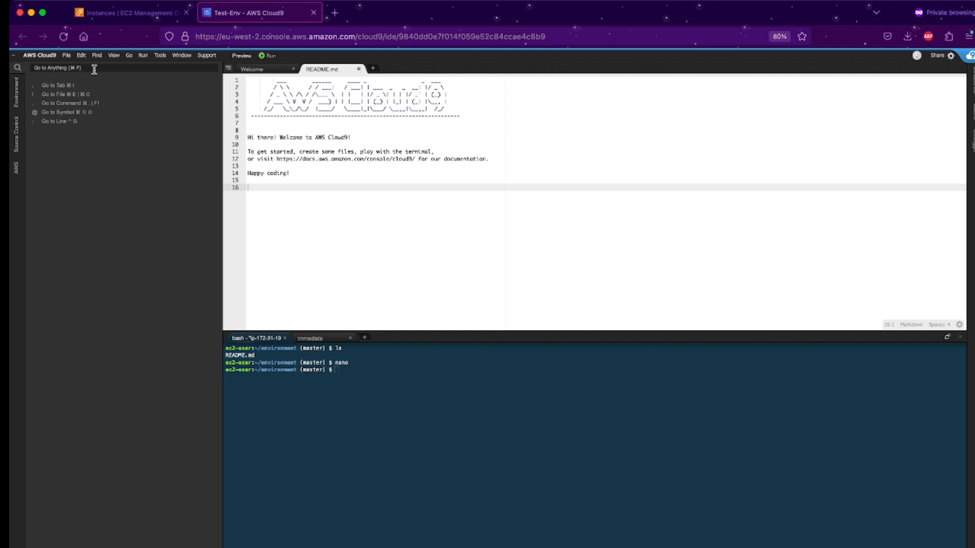
Open README.md through the Go to Anything search for '/RE'.
{"action": "type", "text": "/"}
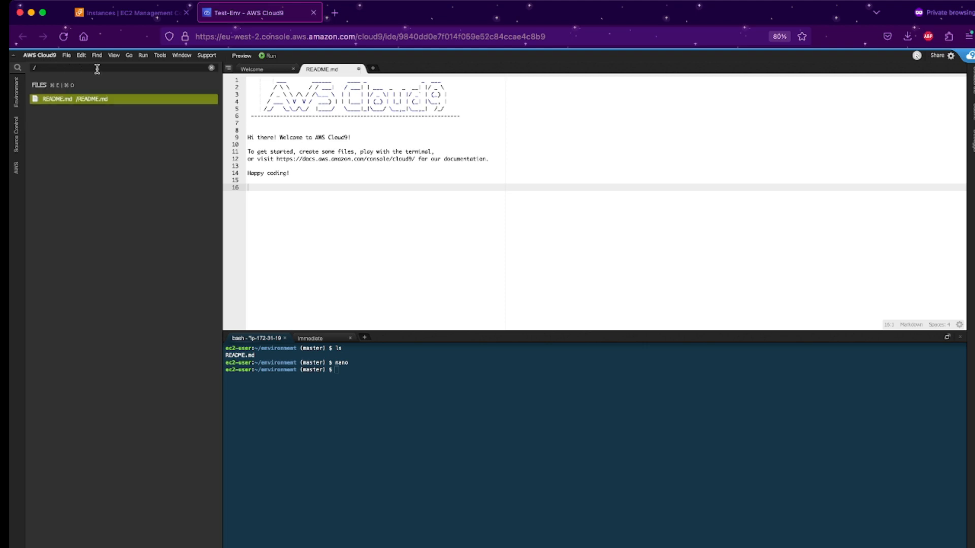
{"action": "type", "text": "README"}
{"action": "left_click", "coordinate": [68, 100]}
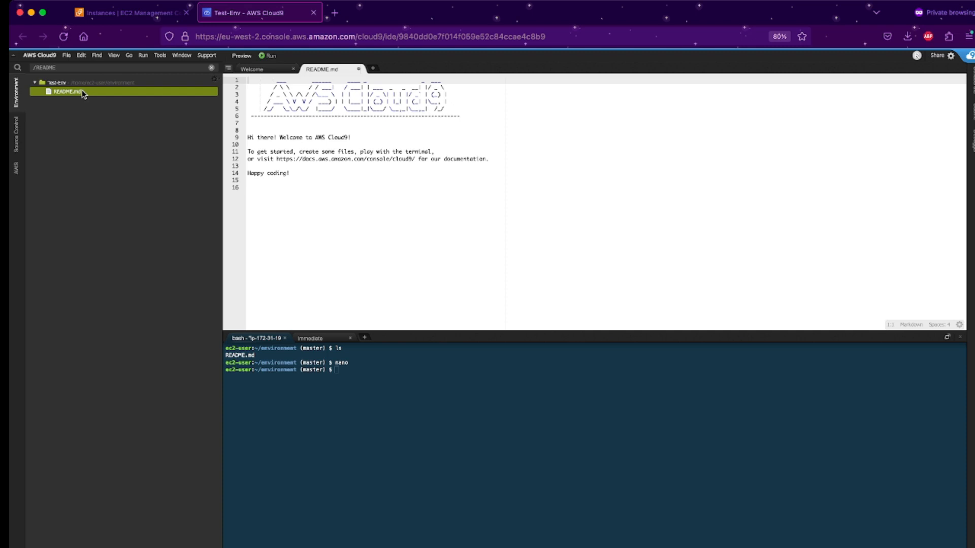
{"action": "left_click", "coordinate": [74, 69]}
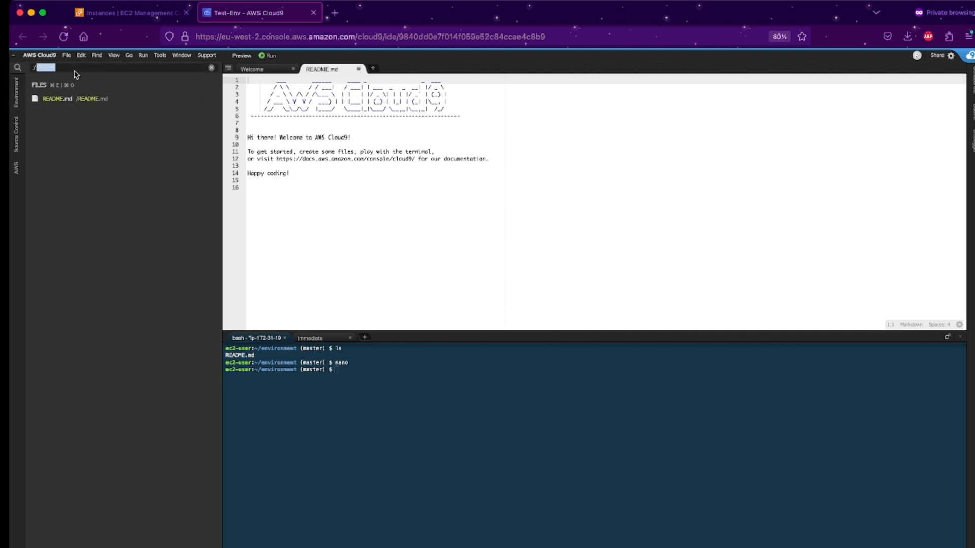
{"action": "left_click", "coordinate": [79, 99]}
{"action": "left_click", "coordinate": [307, 171]}
Run clear in the terminal and show the Source Control list of changed files.
{"action": "left_click", "coordinate": [356, 353]}
{"action": "type", "text": "clear"}
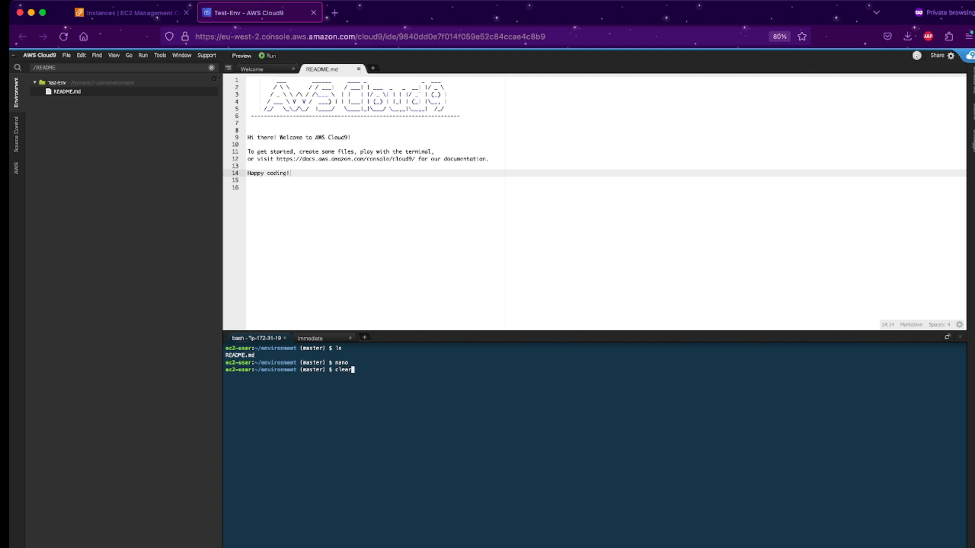
{"action": "key", "text": "Return"}
{"action": "left_click", "coordinate": [15, 135]}
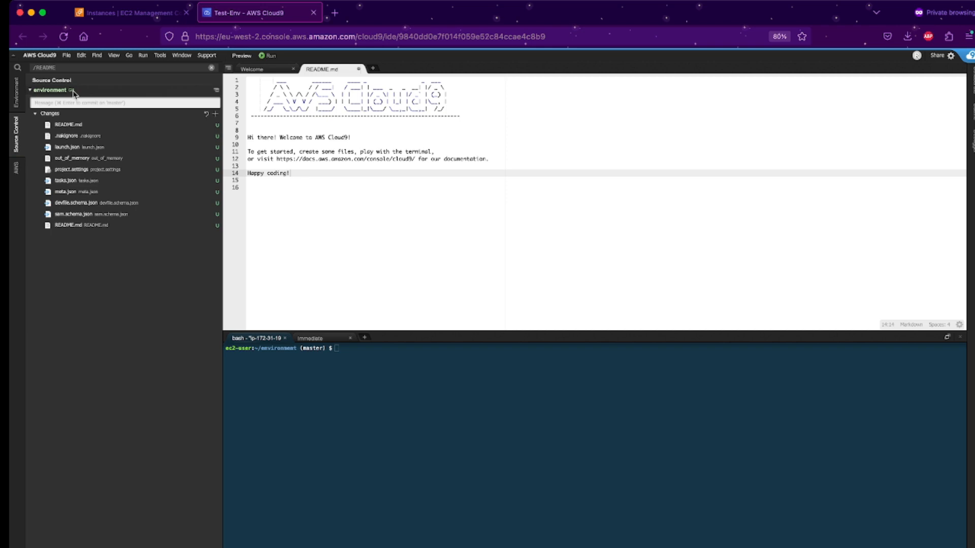
View the diffs for README.md, .nakignore, out_of_memory and project.settings.
{"action": "left_click", "coordinate": [96, 125]}
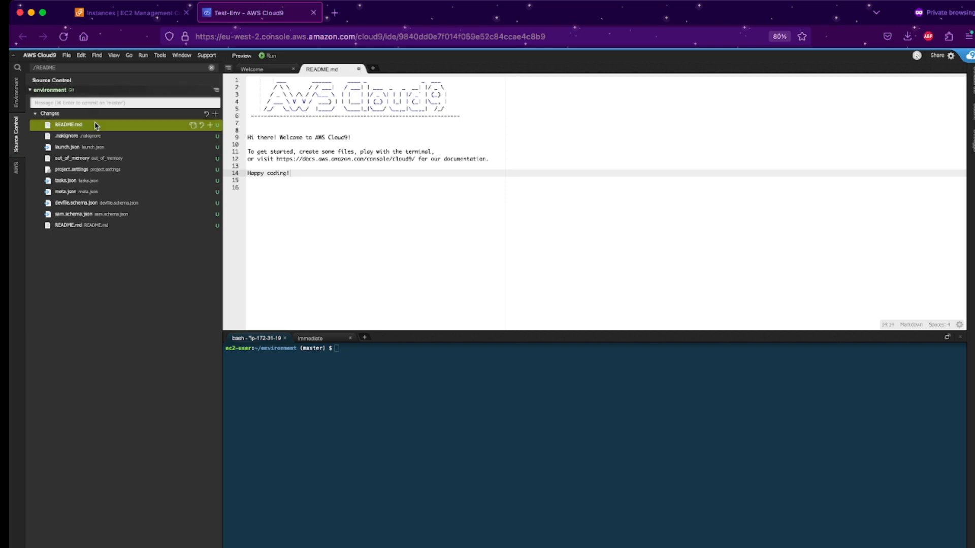
{"action": "left_click", "coordinate": [93, 136]}
{"action": "left_click", "coordinate": [86, 155]}
{"action": "left_click", "coordinate": [82, 172]}
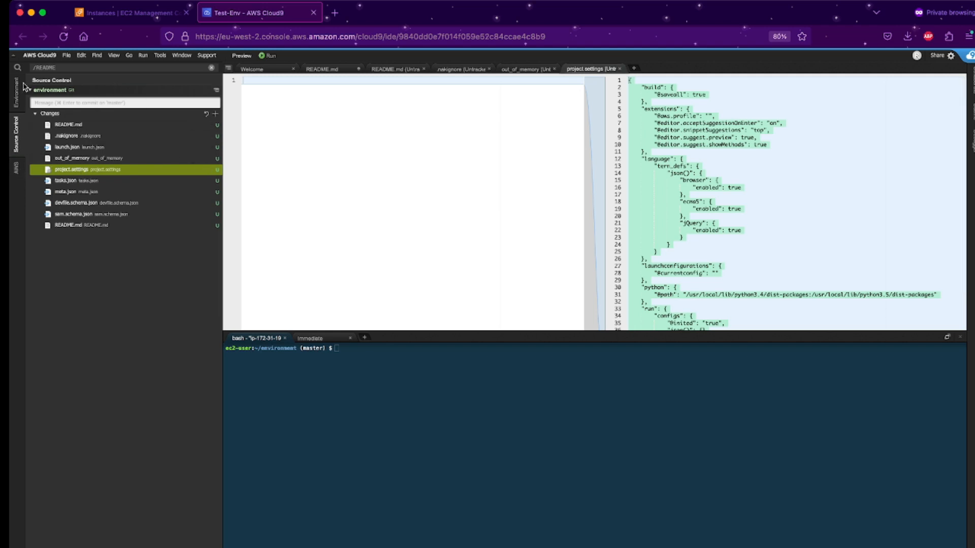
Reopen README.md from the Environment file tree, then show the AWS Explorer and developer tools.
{"action": "left_click", "coordinate": [23, 86]}
{"action": "double_click", "coordinate": [102, 93]}
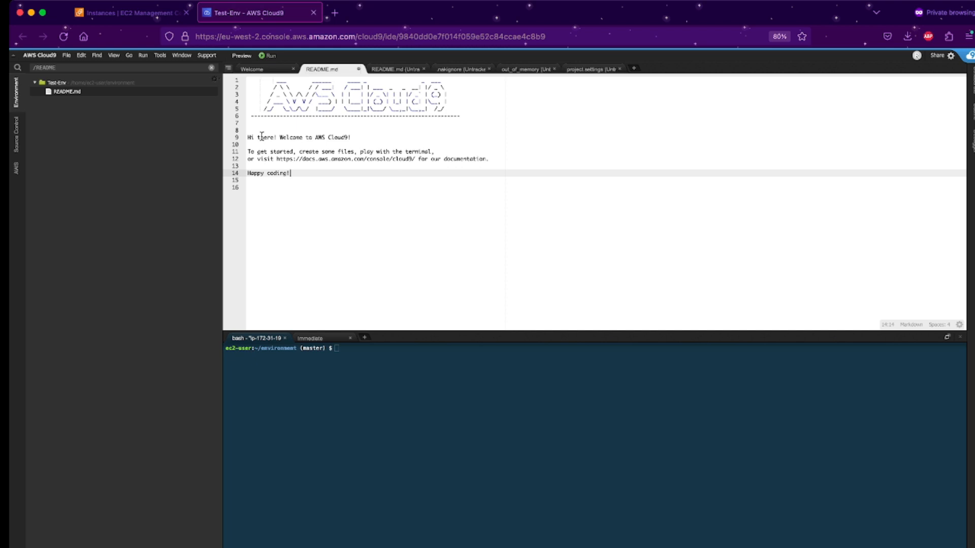
{"action": "left_click", "coordinate": [17, 169]}
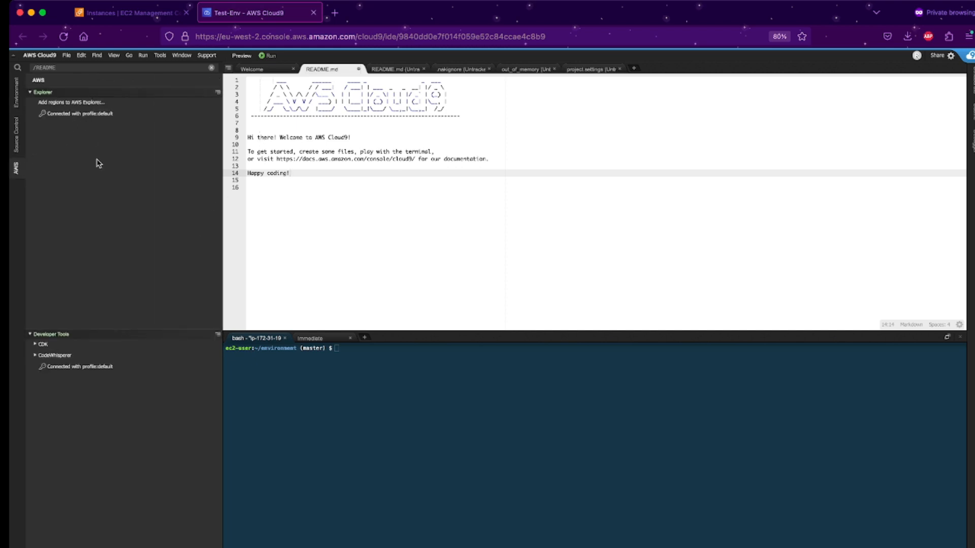
Zoom the page to 110% and switch the AWS Explorer connection to ec2:instance.
{"action": "key", "text": "super+plus"}
{"action": "key", "text": "super+plus"}
{"action": "key", "text": "super+plus"}
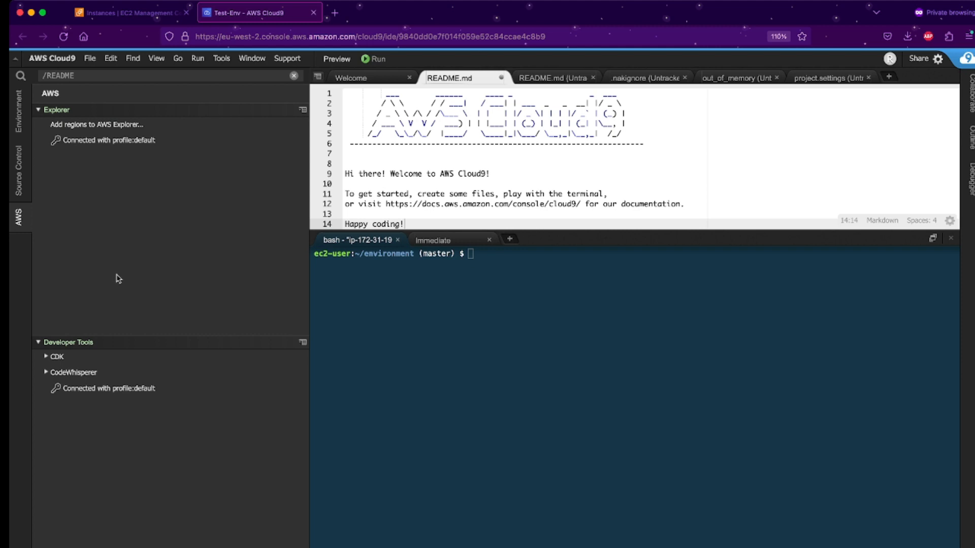
{"action": "left_click", "coordinate": [132, 142]}
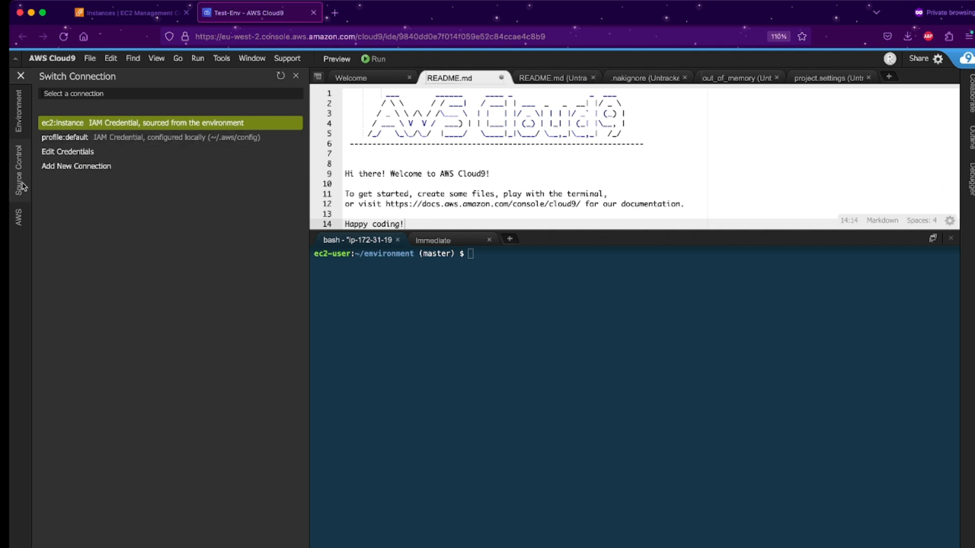
{"action": "left_click", "coordinate": [75, 123]}
{"action": "left_click", "coordinate": [75, 125]}
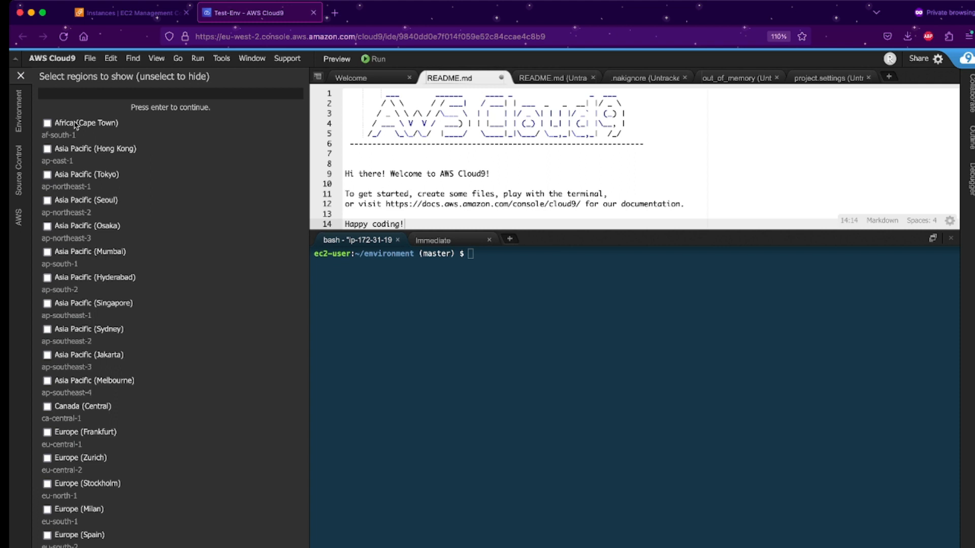
{"action": "left_click", "coordinate": [19, 109]}
{"action": "left_click", "coordinate": [19, 183]}
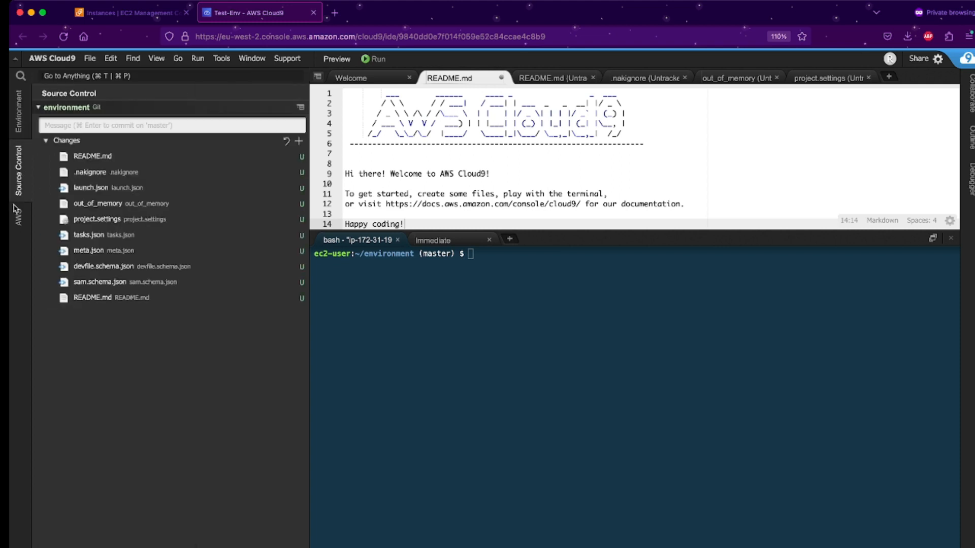
{"action": "left_click", "coordinate": [16, 209]}
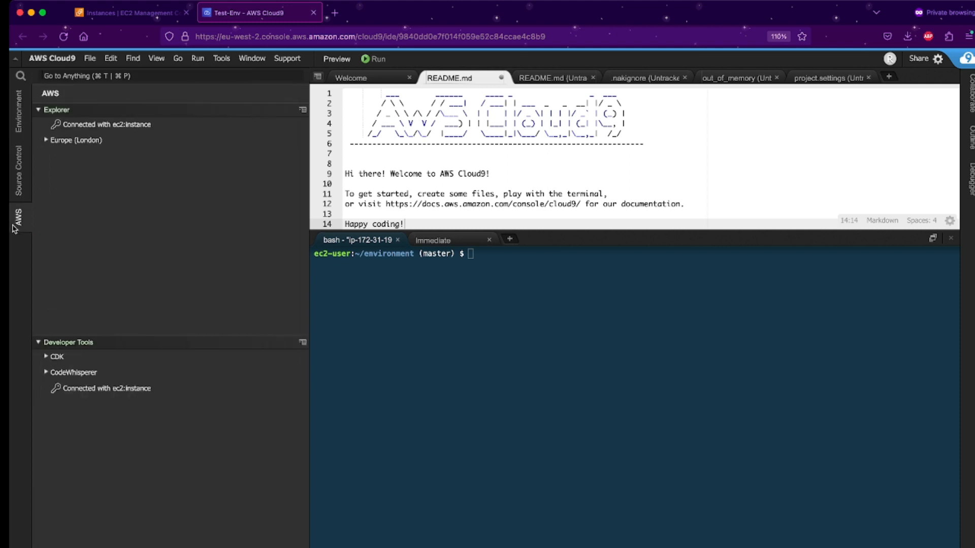
Browse the Europe (London) services, including API Gateway, then open the Switch Connection list.
{"action": "left_click", "coordinate": [46, 142]}
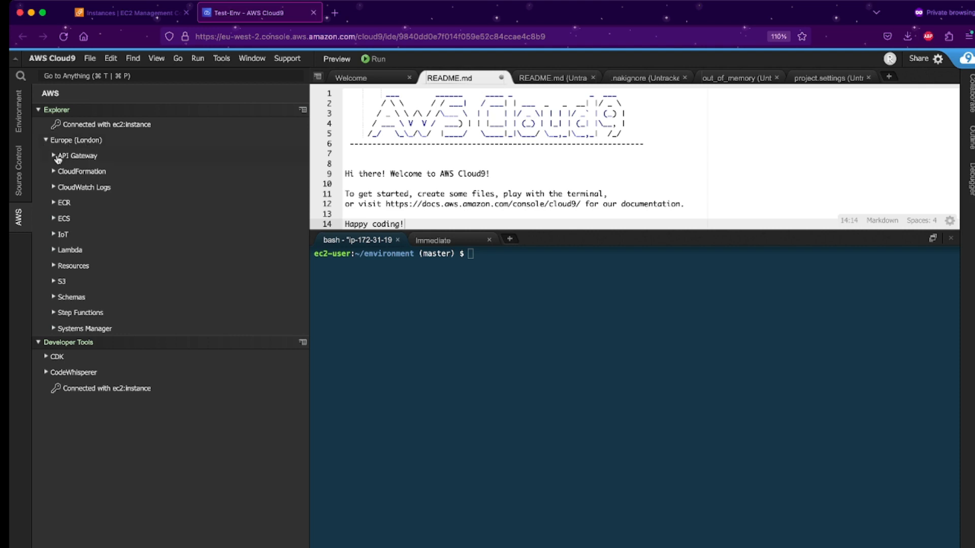
{"action": "scroll", "coordinate": [64, 213], "scroll_direction": "down", "scroll_amount": 1}
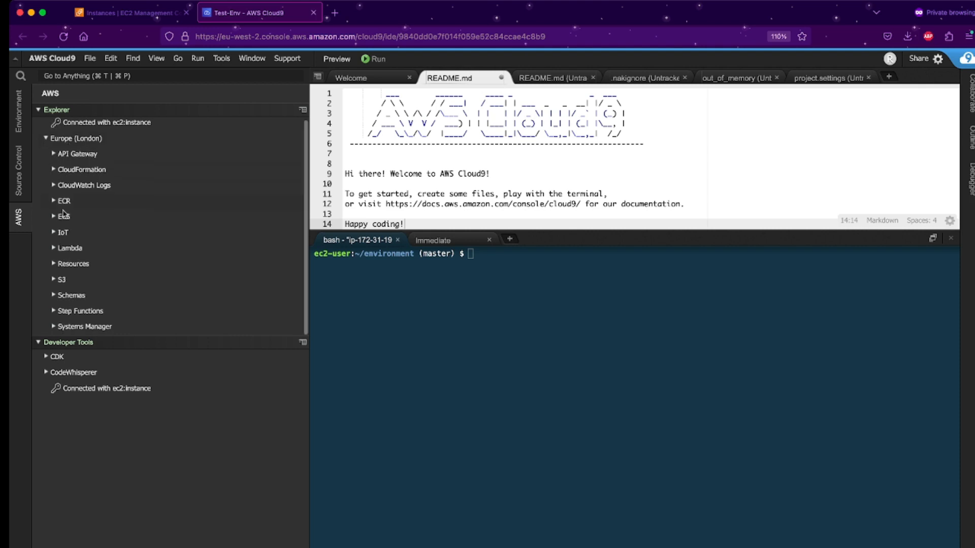
{"action": "left_click", "coordinate": [53, 157]}
{"action": "left_click", "coordinate": [54, 158]}
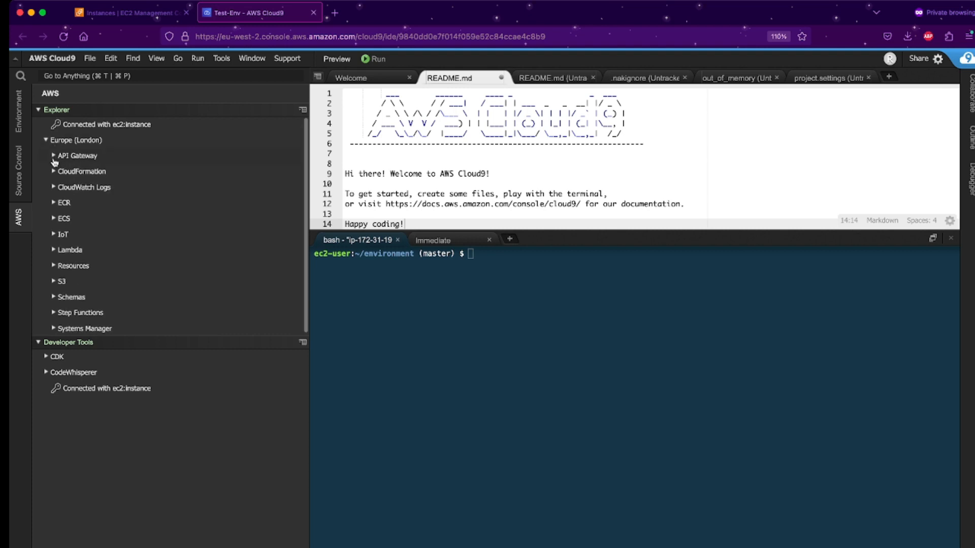
{"action": "scroll", "coordinate": [65, 189], "scroll_direction": "down", "scroll_amount": 1}
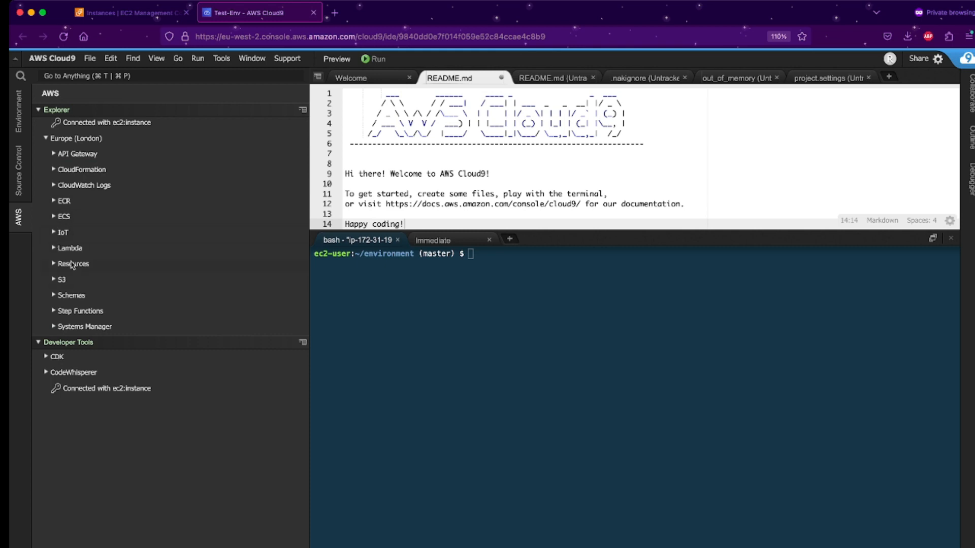
{"action": "scroll", "coordinate": [65, 237], "scroll_direction": "up", "scroll_amount": 1}
{"action": "left_click", "coordinate": [81, 126]}
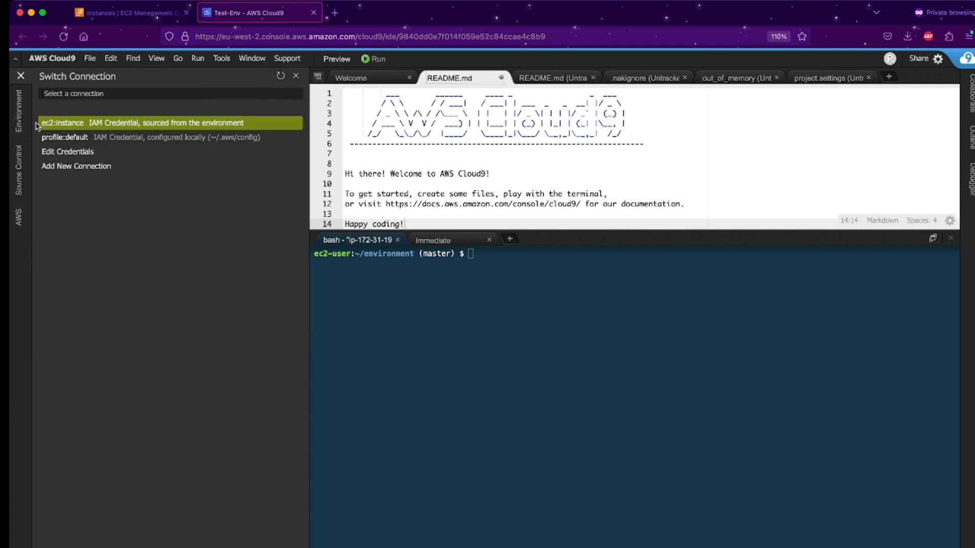
{"action": "left_click", "coordinate": [22, 130]}
{"action": "left_click", "coordinate": [19, 212]}
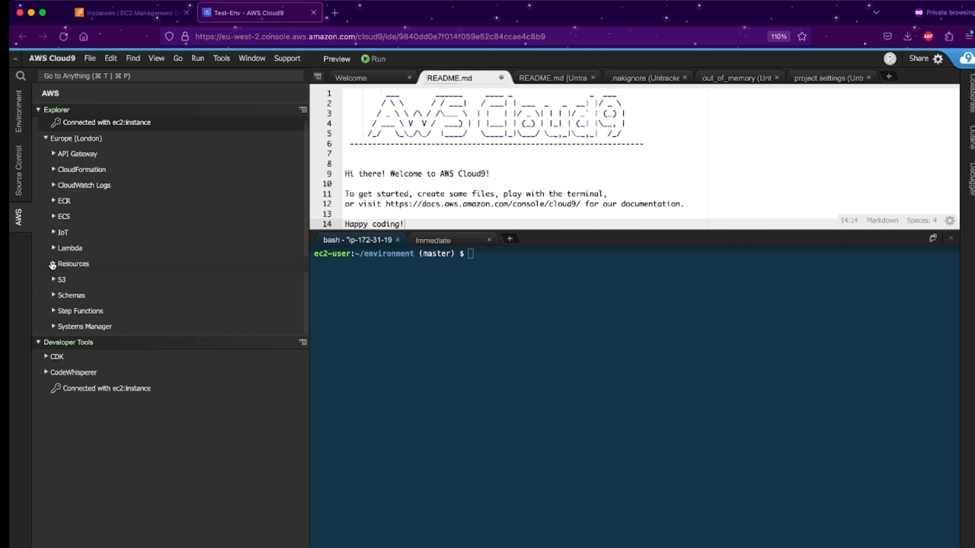
{"action": "left_click", "coordinate": [11, 164]}
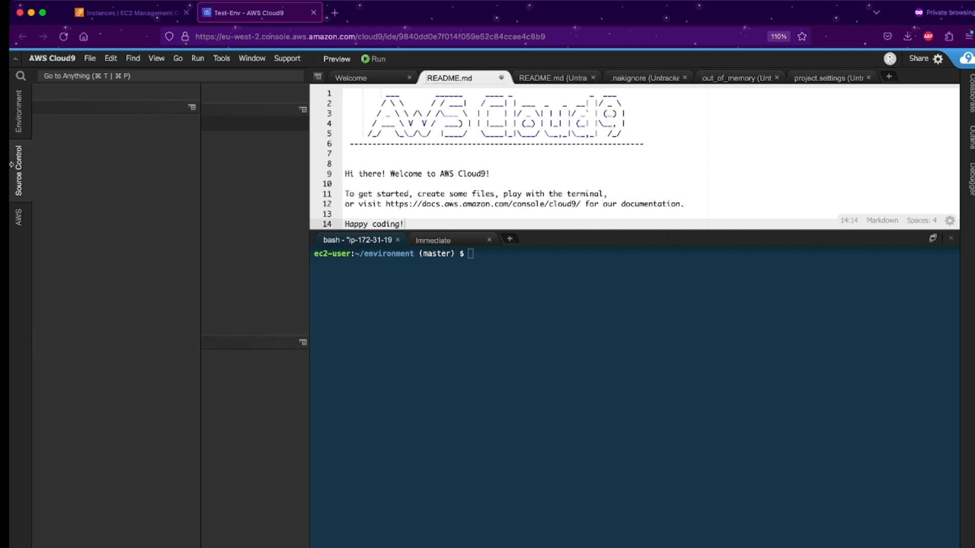
{"action": "left_click", "coordinate": [19, 111]}
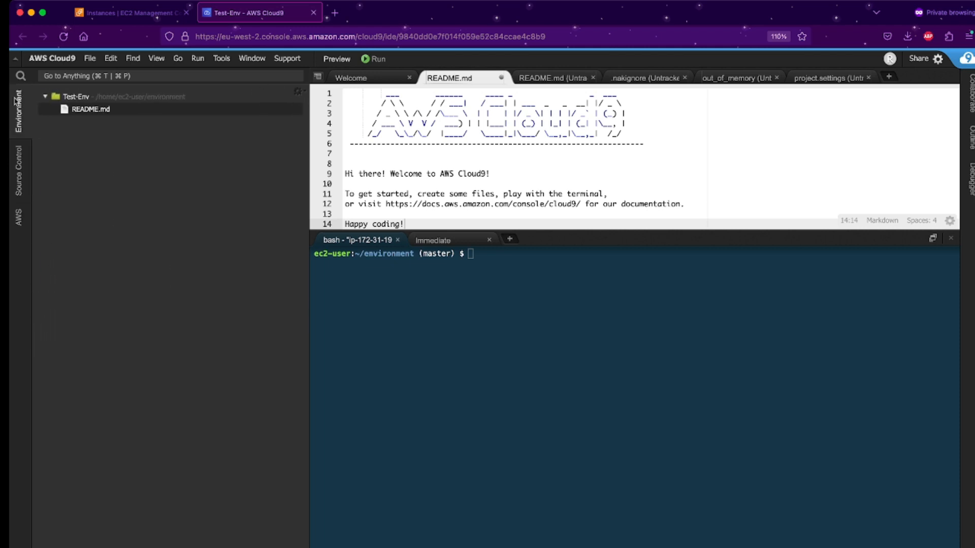
{"action": "left_click", "coordinate": [19, 170]}
{"action": "left_click", "coordinate": [45, 140]}
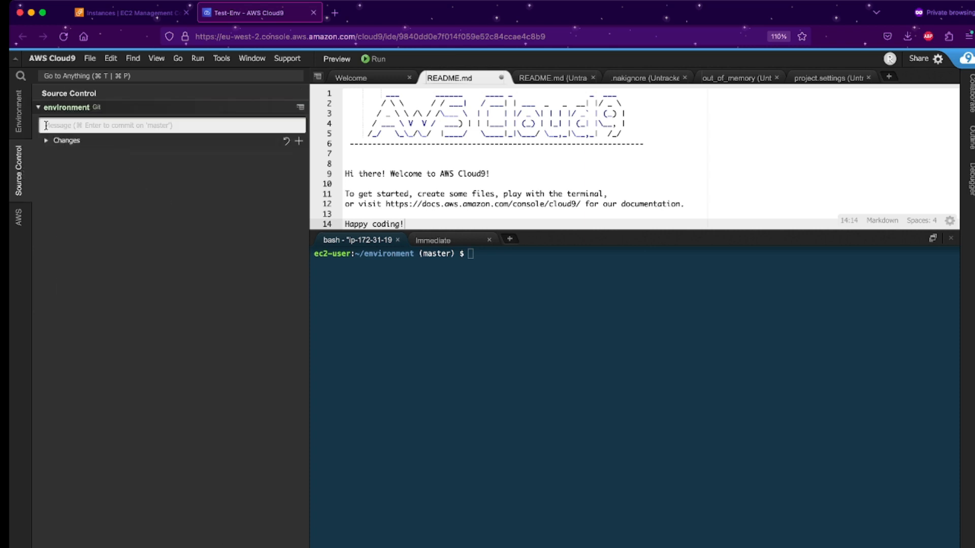
{"action": "left_click", "coordinate": [18, 217]}
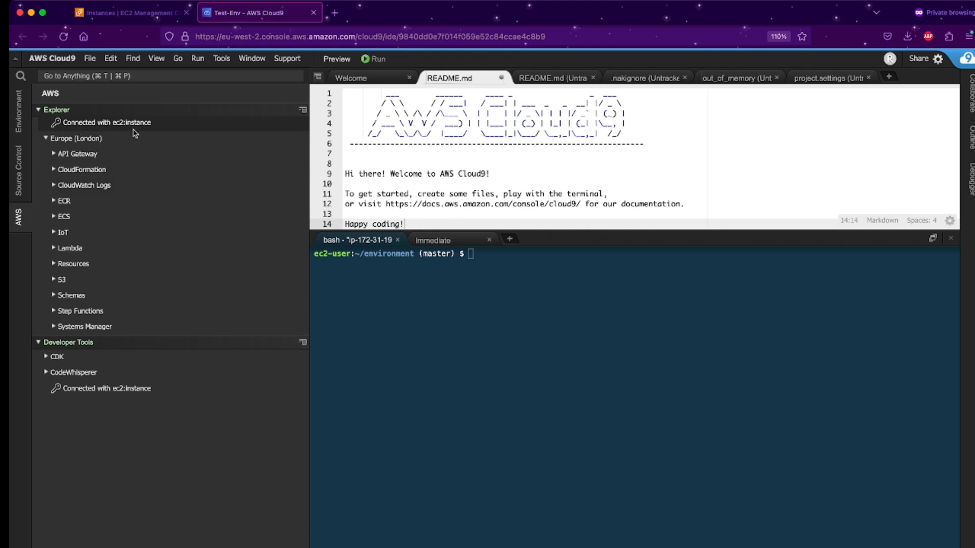
{"action": "left_click", "coordinate": [79, 124]}
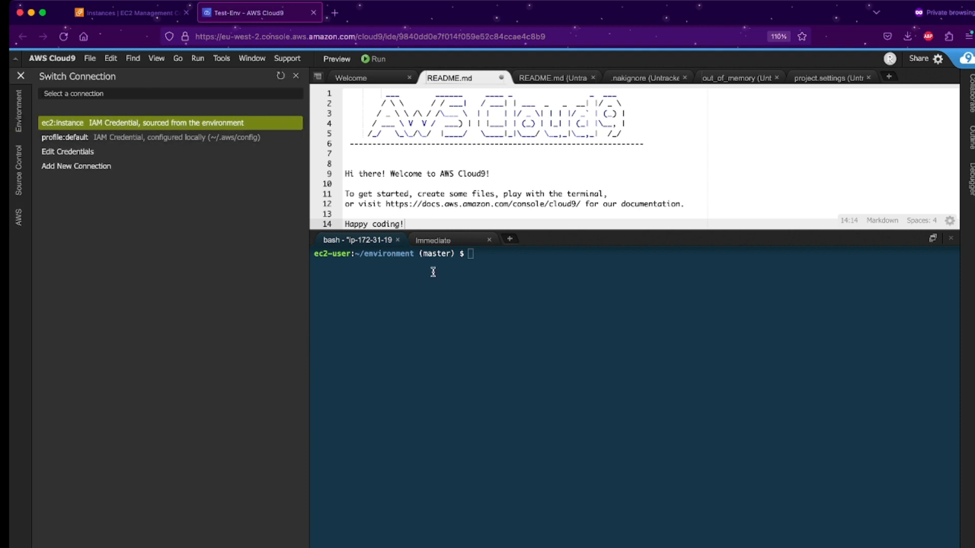
{"action": "left_click", "coordinate": [490, 312]}
{"action": "left_click", "coordinate": [222, 61]}
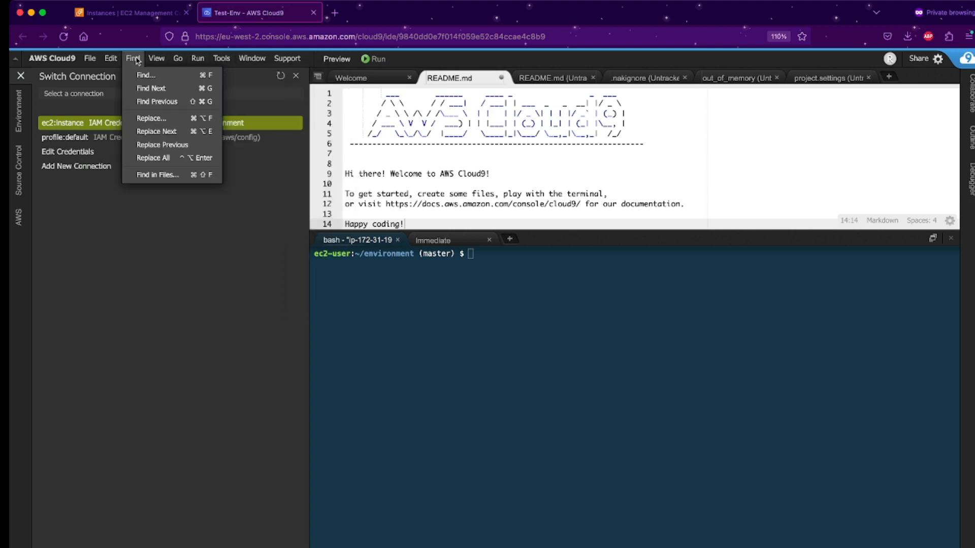
{"action": "mouse_move", "coordinate": [59, 61]}
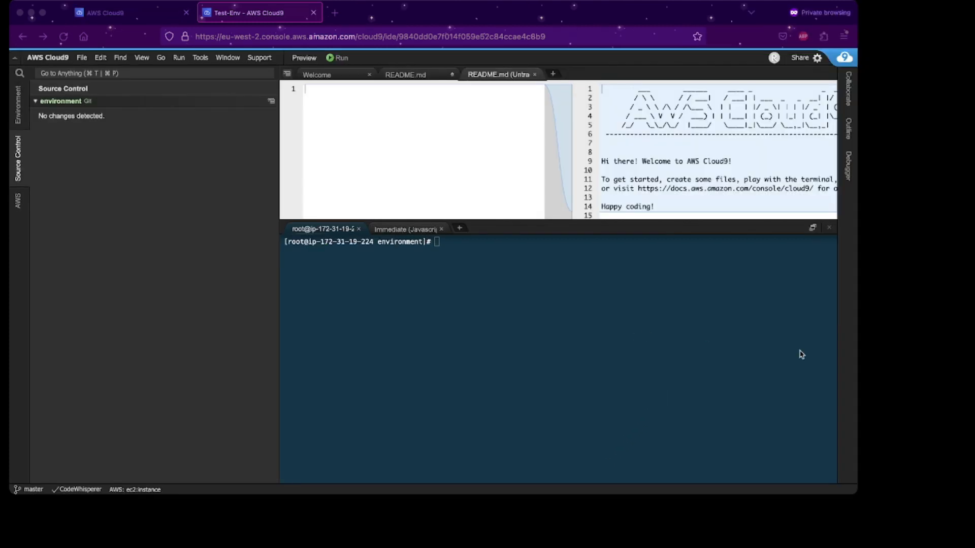
{"action": "left_click", "coordinate": [800, 352]}
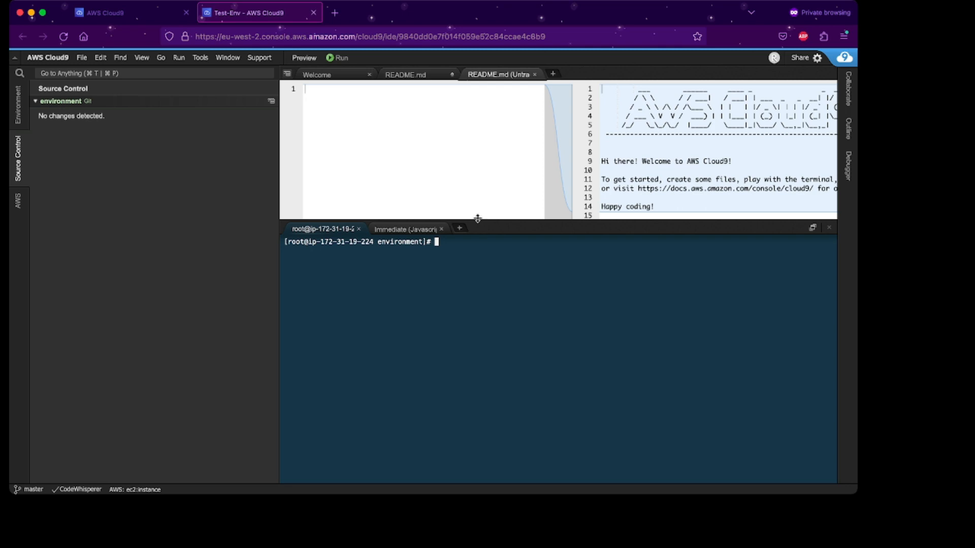
Run git status to confirm a clean working tree, then close the README.md diff view.
{"action": "left_click_drag", "start_coordinate": [477, 219], "coordinate": [482, 311]}
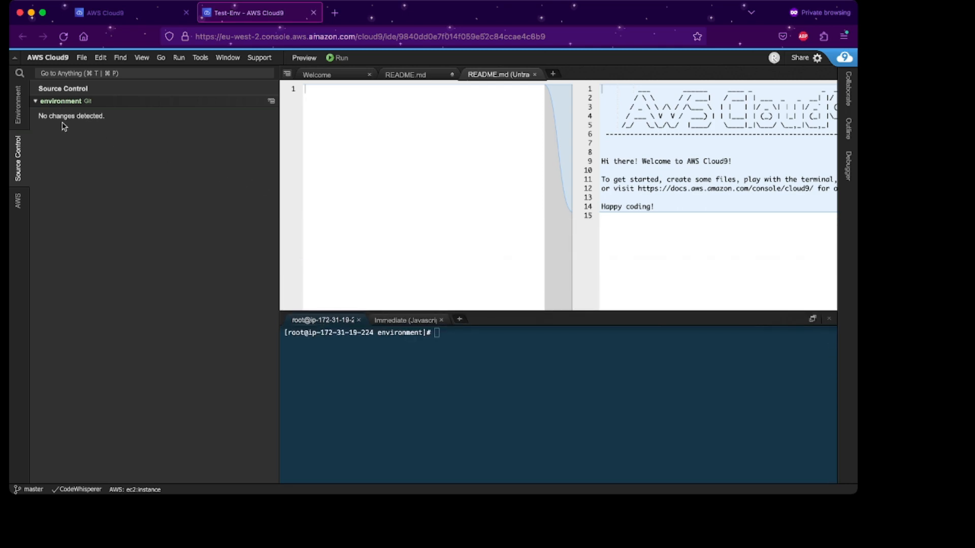
{"action": "left_click", "coordinate": [345, 389]}
{"action": "type", "text": "git status"}
{"action": "key", "text": "Return"}
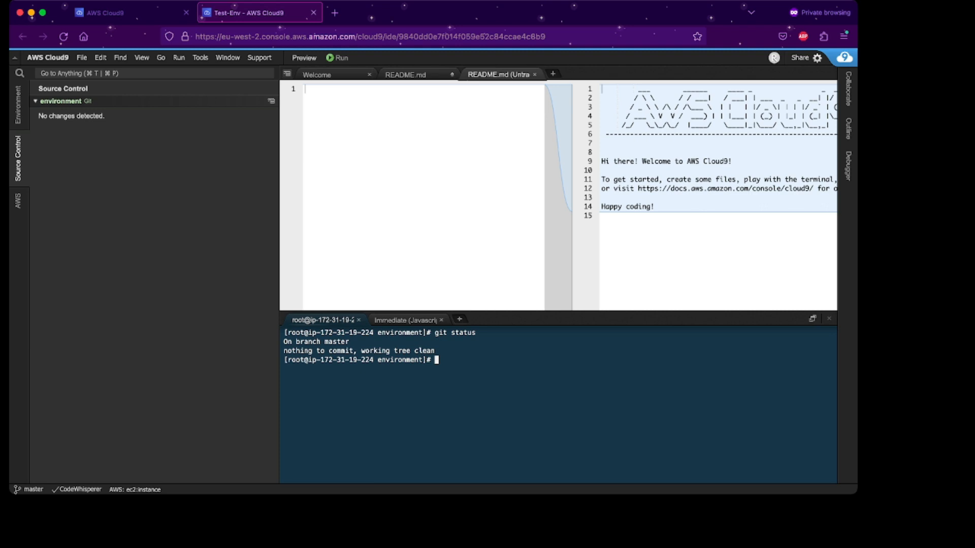
{"action": "left_click", "coordinate": [337, 123]}
{"action": "left_click", "coordinate": [535, 74]}
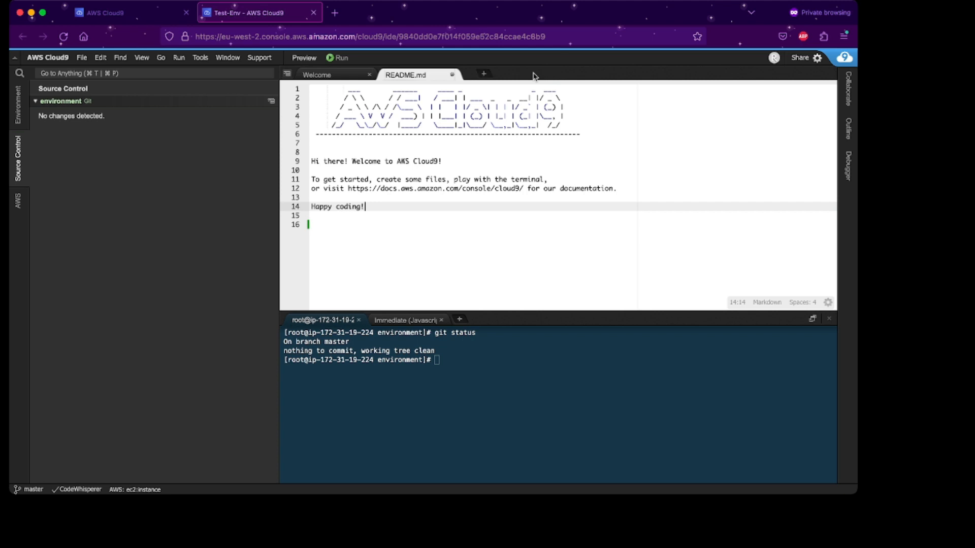
Add the line 'Editing this file' to README.md and save it.
{"action": "key", "text": "Return"}
{"action": "key", "text": "Return"}
{"action": "type", "text": "Editing this file"}
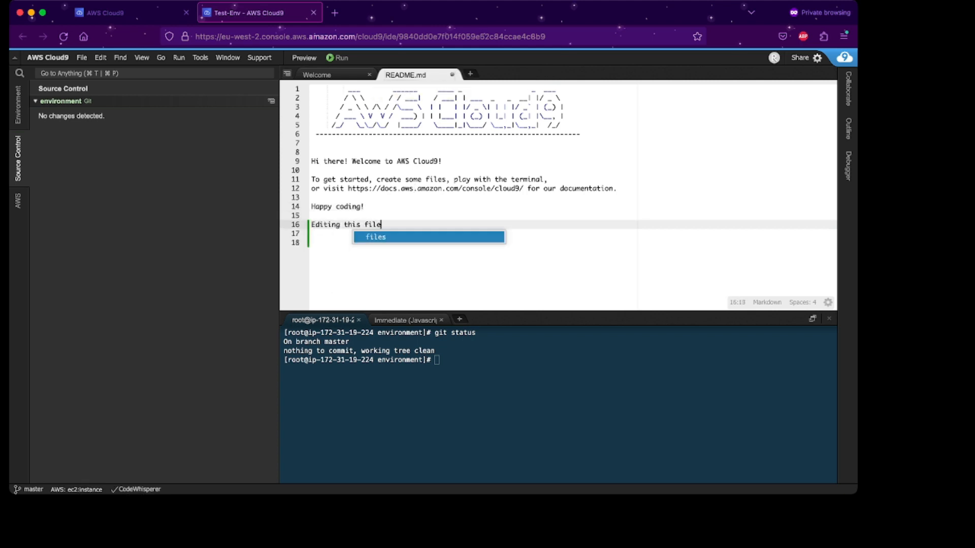
{"action": "key", "text": "Escape"}
{"action": "key", "text": "super+s"}
Check git status, stage all changes with git add ., and commit with message 'test'.
{"action": "left_click", "coordinate": [477, 382]}
{"action": "key", "text": "Up"}
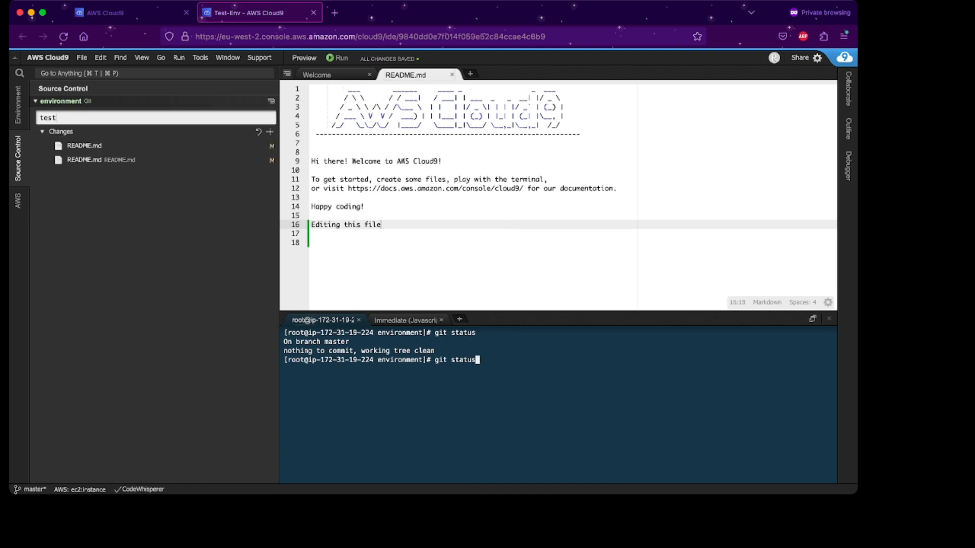
{"action": "key", "text": "Return"}
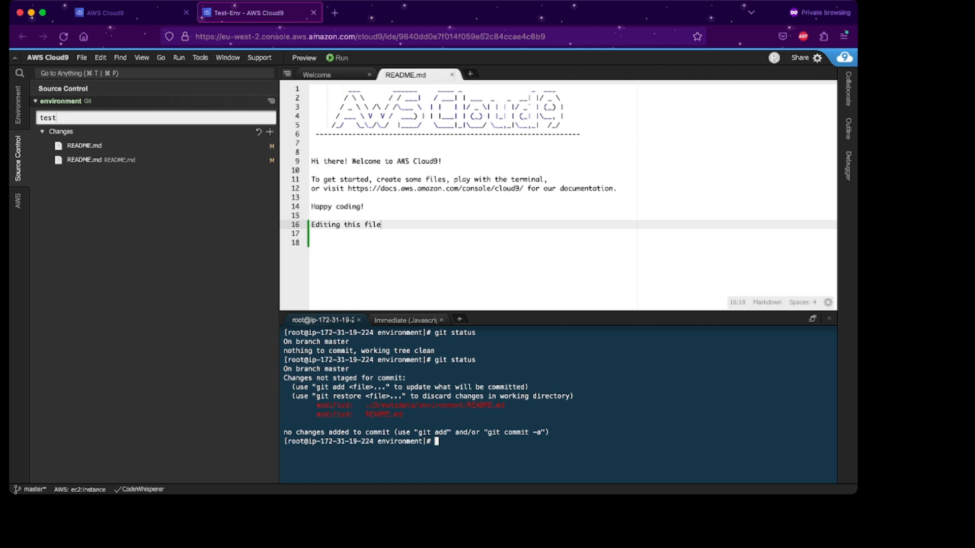
{"action": "type", "text": "git add ."}
{"action": "key", "text": "Return"}
{"action": "type", "text": "g"}
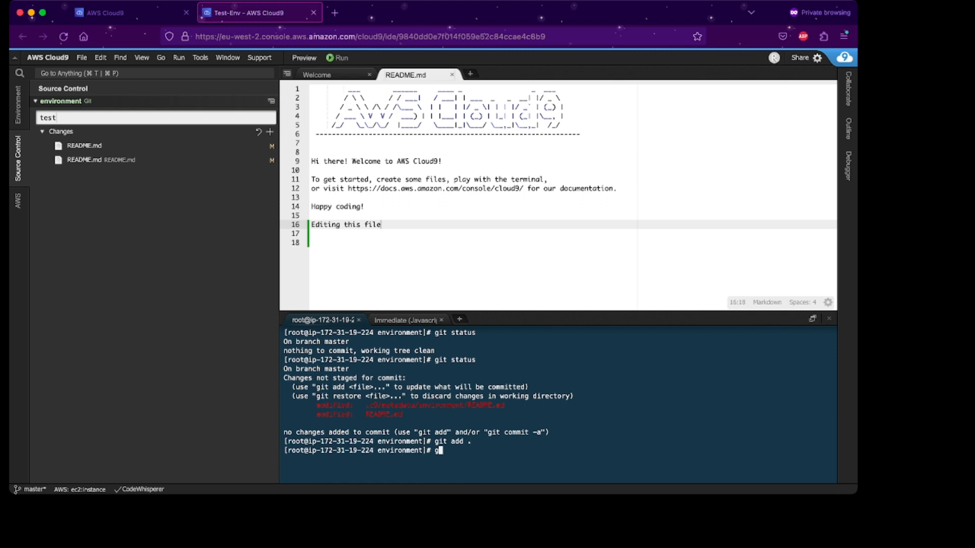
{"action": "type", "text": "it commit -"}
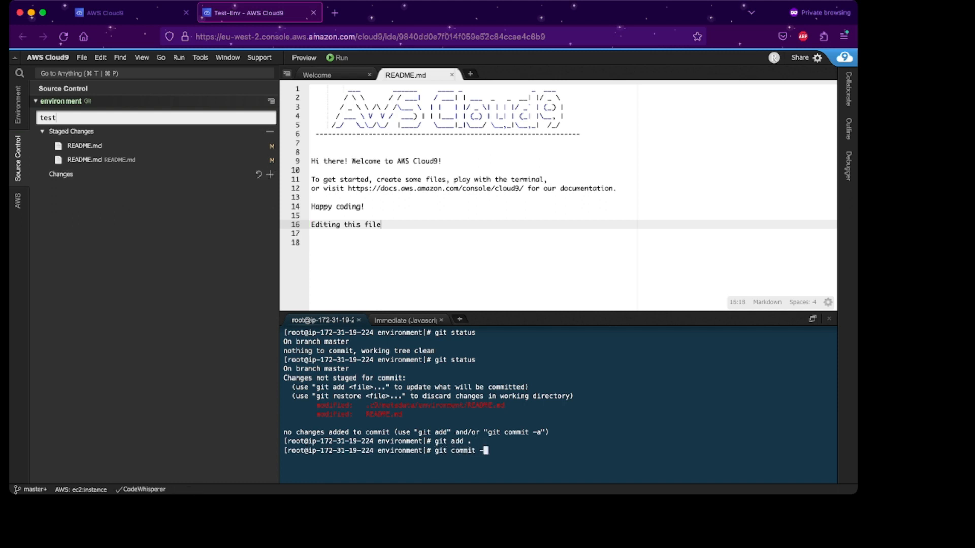
{"action": "type", "text": "m \"test\""}
{"action": "key", "text": "Return"}
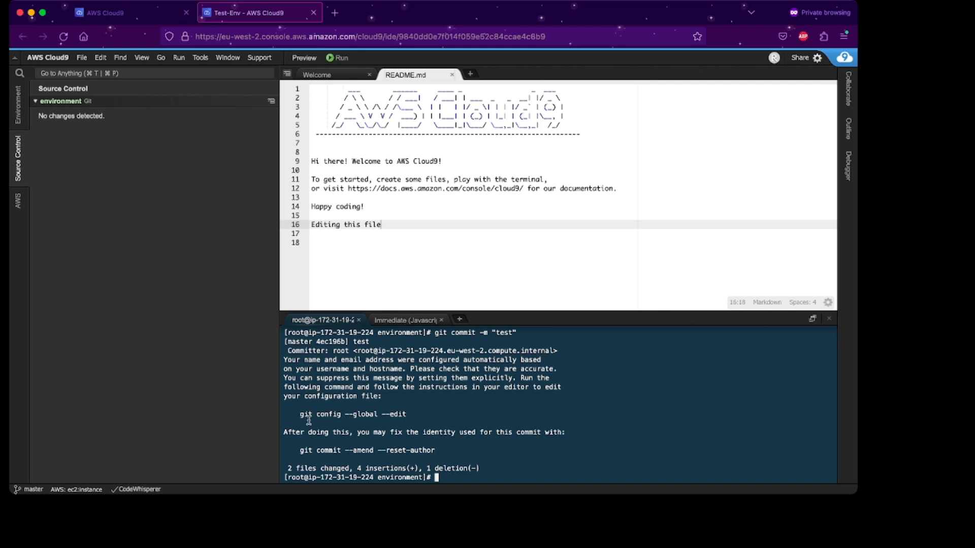
Run the suggested git config edit command and save the global config with :wq.
{"action": "left_click_drag", "start_coordinate": [295, 415], "coordinate": [418, 415]}
{"action": "key", "text": "super+c"}
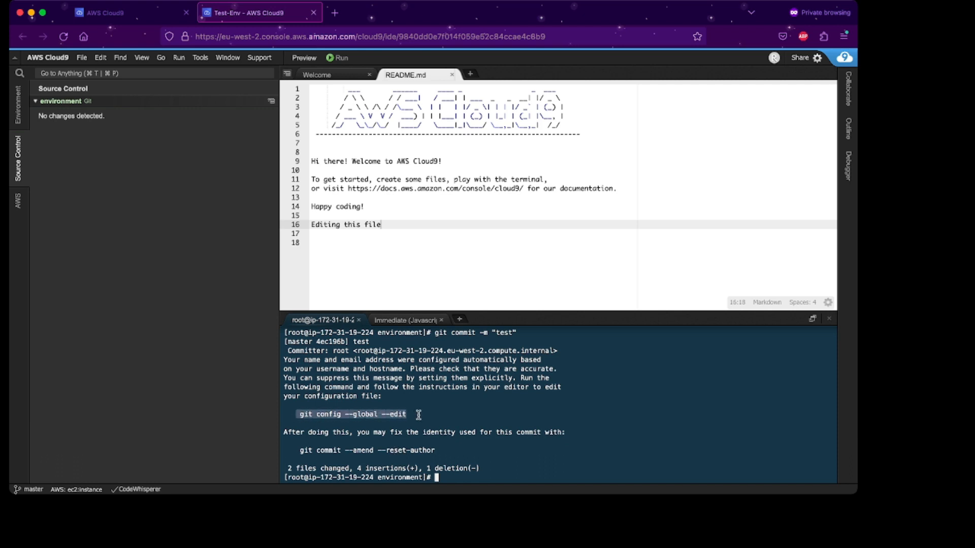
{"action": "left_click", "coordinate": [487, 477]}
{"action": "key", "text": "super+v"}
{"action": "key", "text": "Return"}
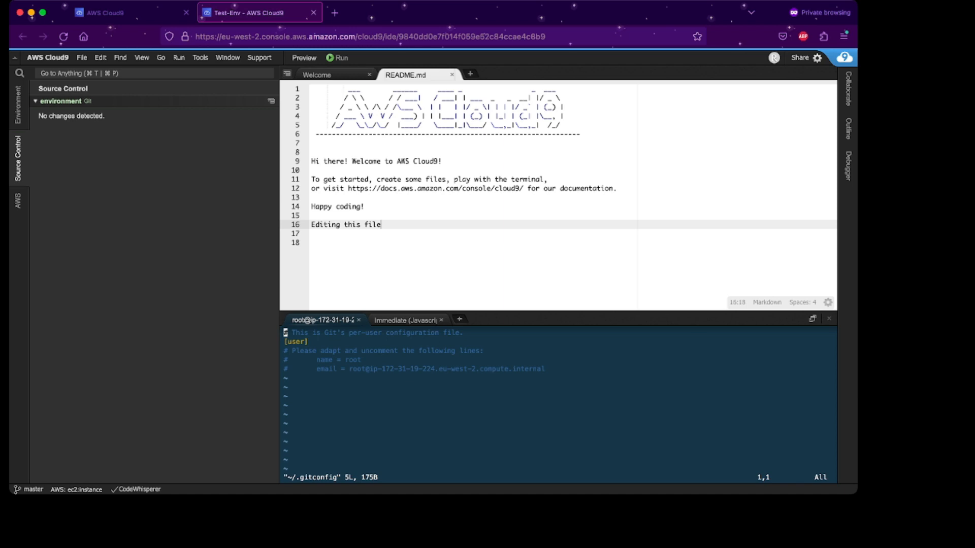
{"action": "type", "text": ":"}
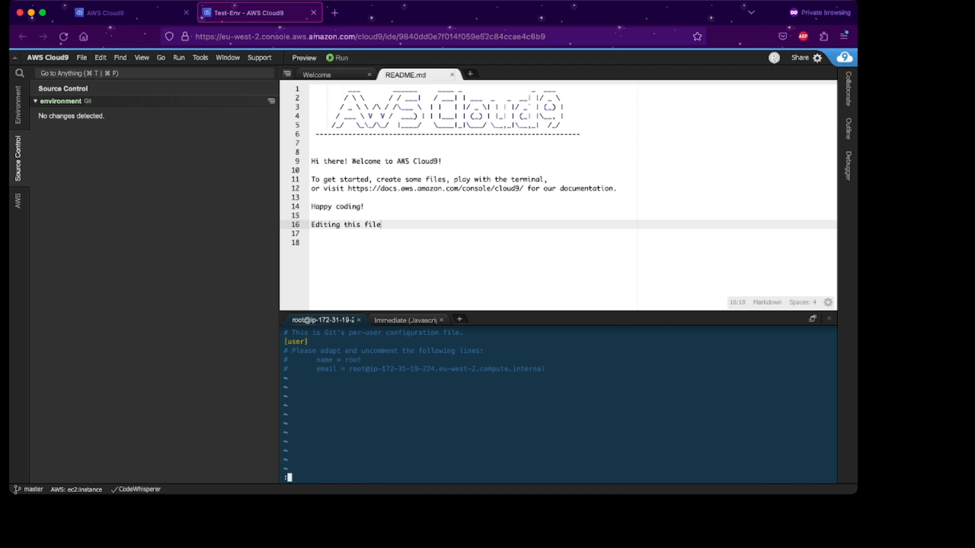
{"action": "type", "text": "wq"}
{"action": "key", "text": "Return"}
Clear the terminal and check the current user with whoami.
{"action": "type", "text": "clear"}
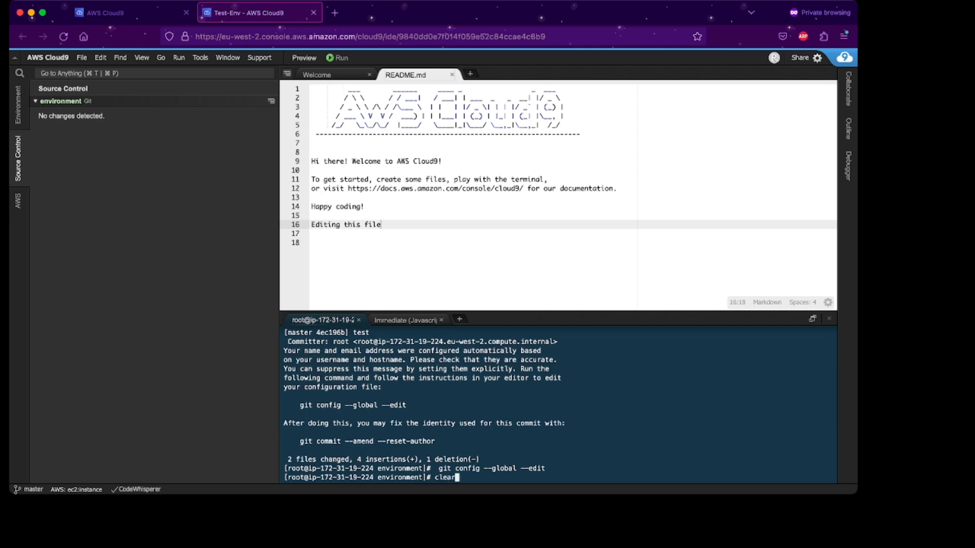
{"action": "key", "text": "Return"}
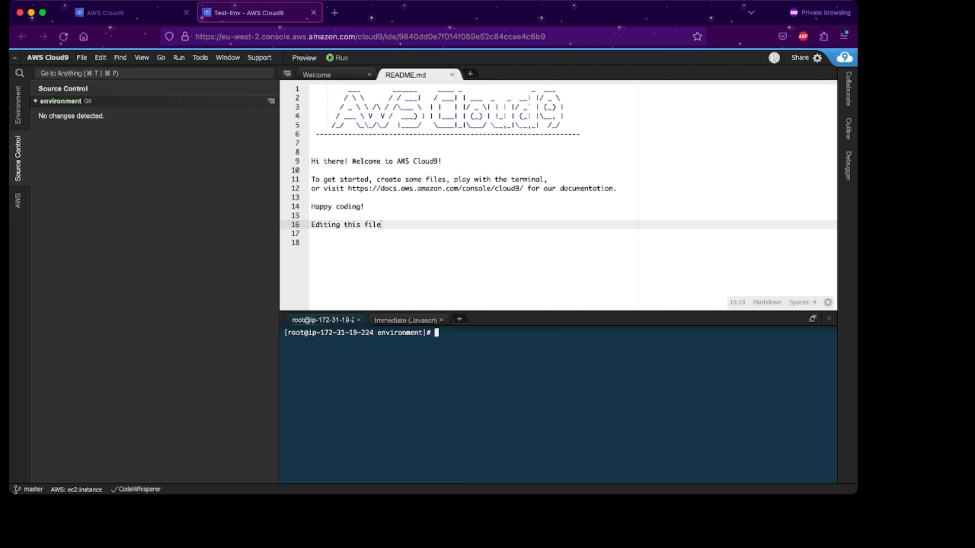
{"action": "type", "text": "whoami"}
{"action": "key", "text": "Return"}
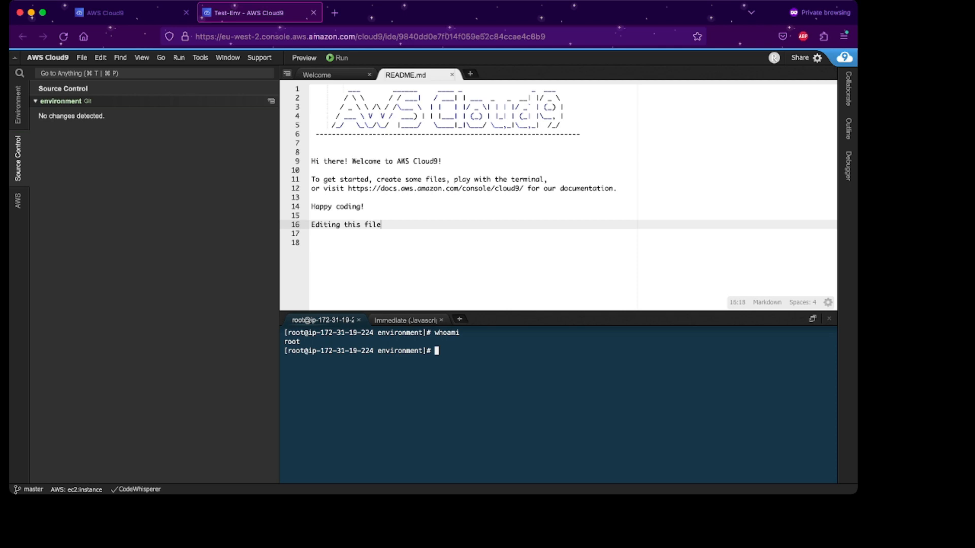
Switch to root with sudo su, confirm whoami returns root, and list files with ls.
{"action": "type", "text": "sudo su"}
{"action": "key", "text": "Return"}
{"action": "type", "text": "whoami"}
{"action": "key", "text": "Return"}
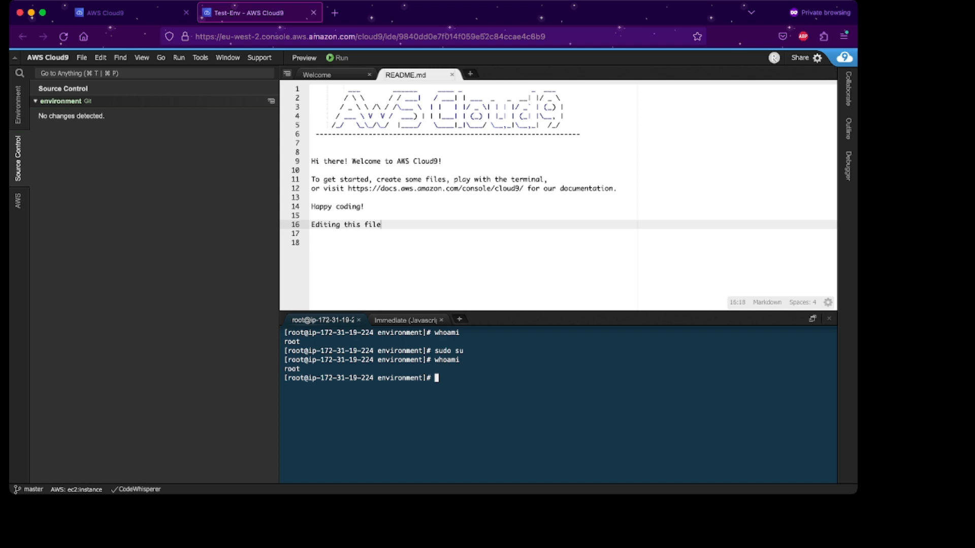
{"action": "type", "text": "ls"}
{"action": "key", "text": "Return"}
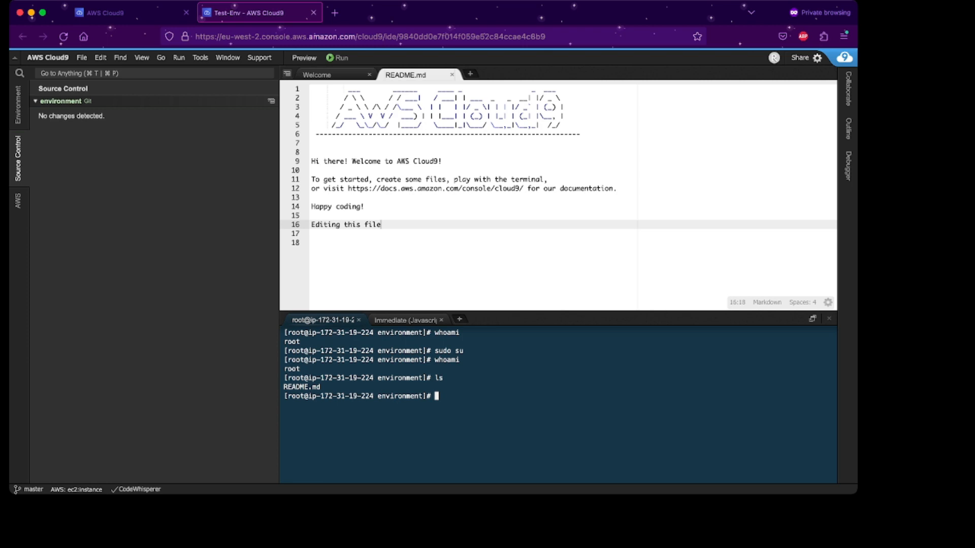
Search the console for 'ec2' and open the EC2 Dashboard in Europe (London).
{"action": "left_click", "coordinate": [17, 104]}
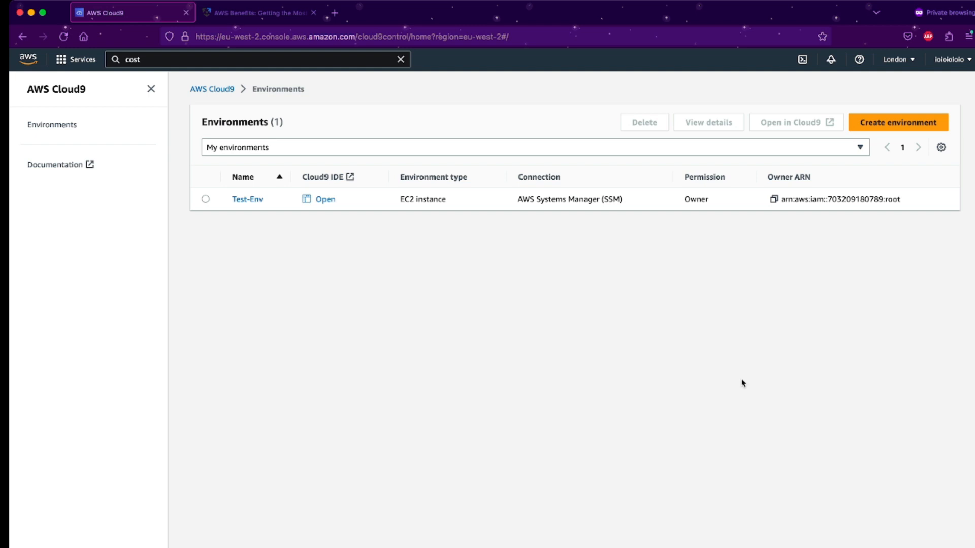
{"action": "left_click", "coordinate": [141, 59]}
{"action": "type", "text": "ec2"}
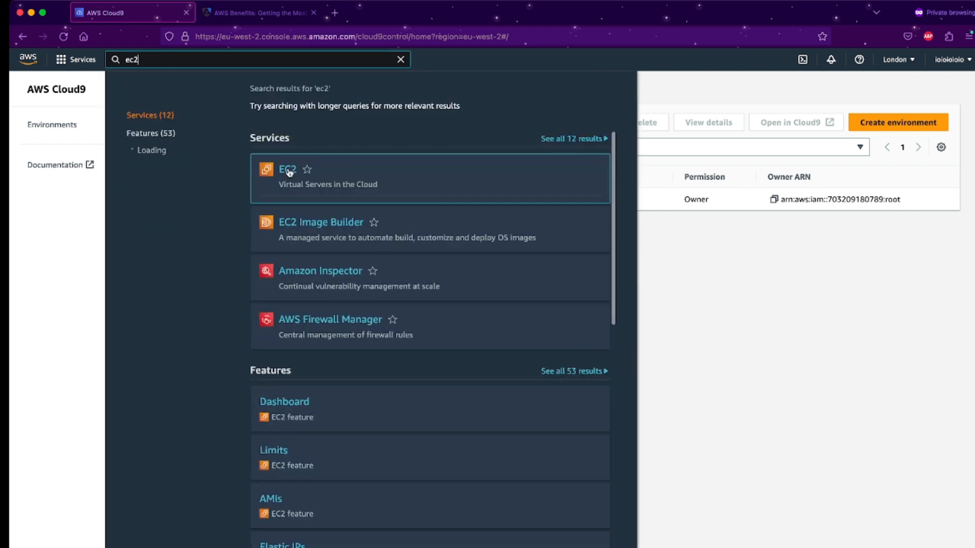
{"action": "left_click", "coordinate": [289, 173]}
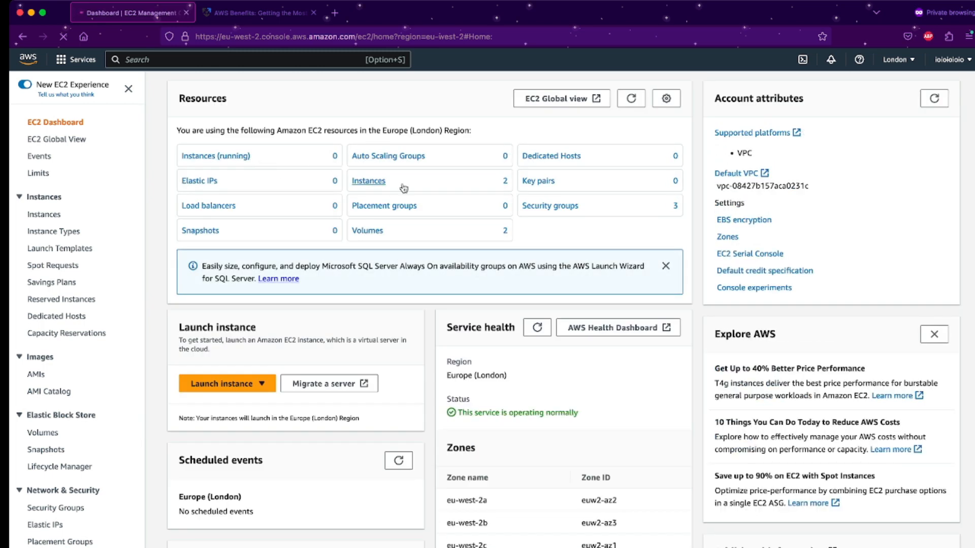
{"action": "left_click", "coordinate": [265, 387]}
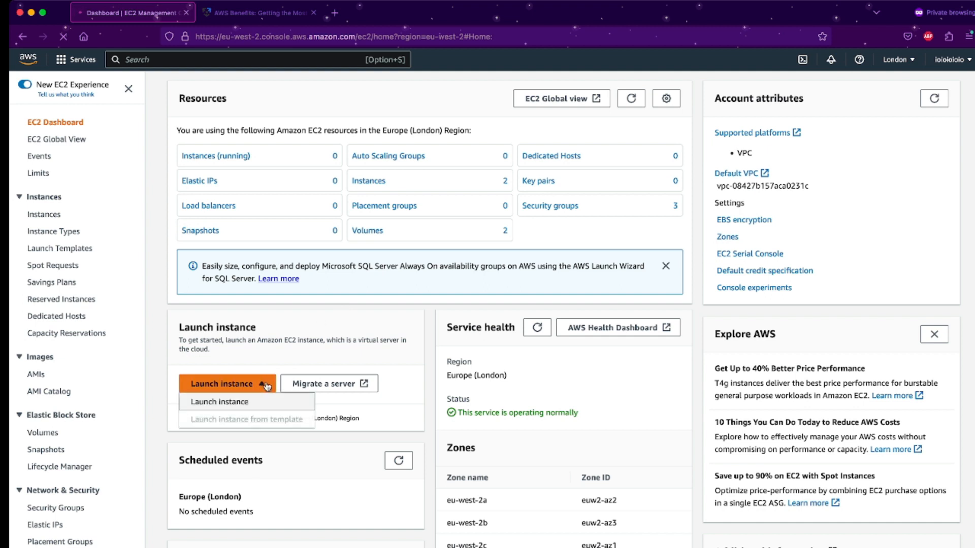
Start a new instance launch and name it 'Test'.
{"action": "left_click", "coordinate": [263, 402]}
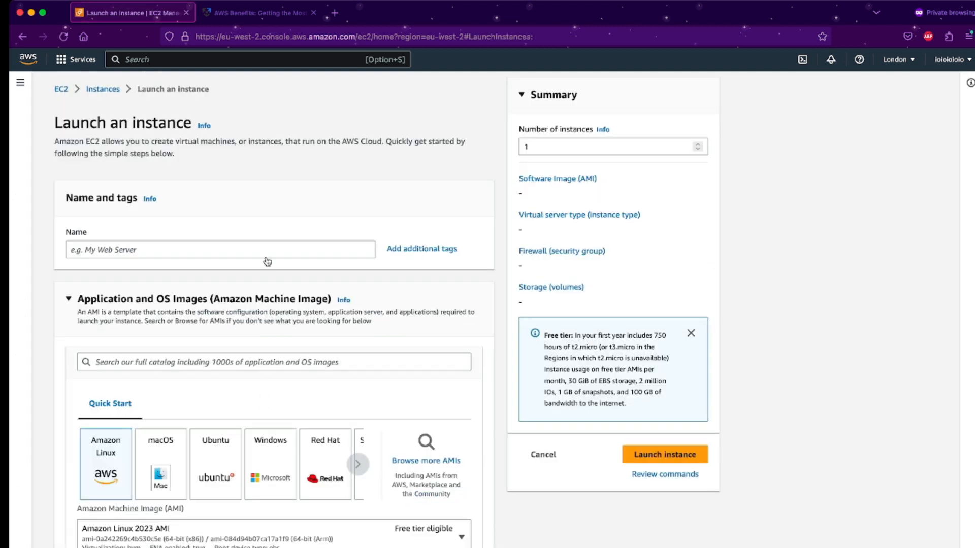
{"action": "scroll", "coordinate": [248, 254], "scroll_direction": "down", "scroll_amount": 1}
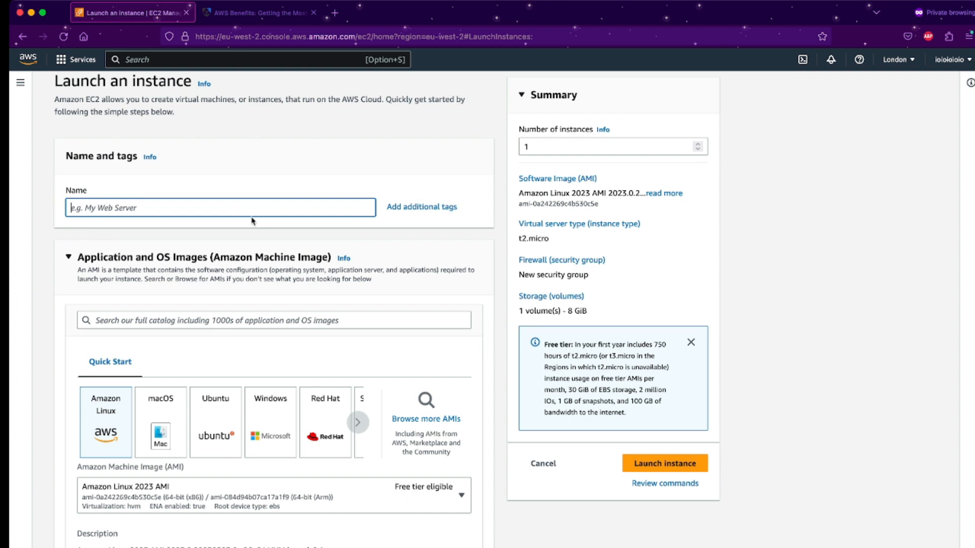
{"action": "type", "text": "Test"}
Browse the Quick Start images, keeping Amazon Linux 2023 AMI on a t2.micro instance type.
{"action": "scroll", "coordinate": [274, 309], "scroll_direction": "down", "scroll_amount": 3}
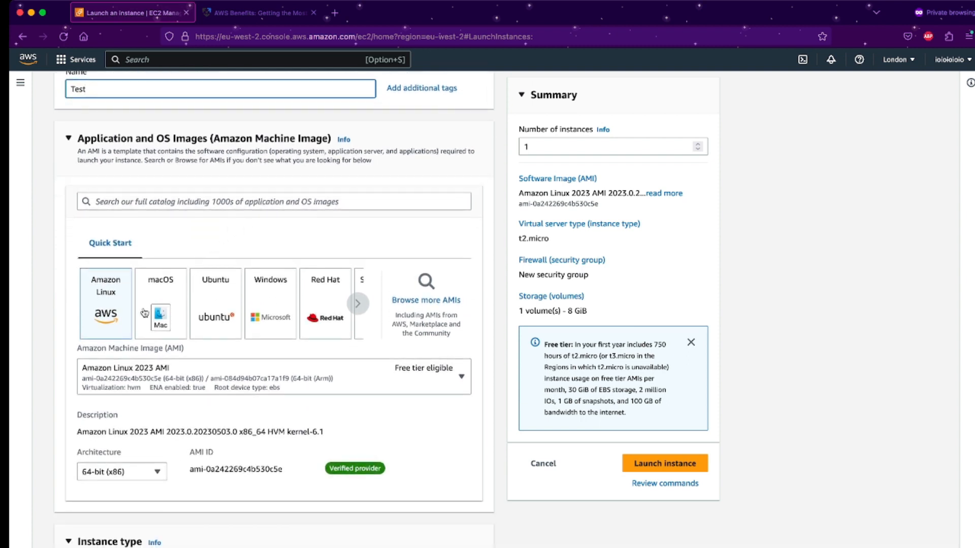
{"action": "left_click", "coordinate": [359, 305]}
{"action": "left_click", "coordinate": [358, 305]}
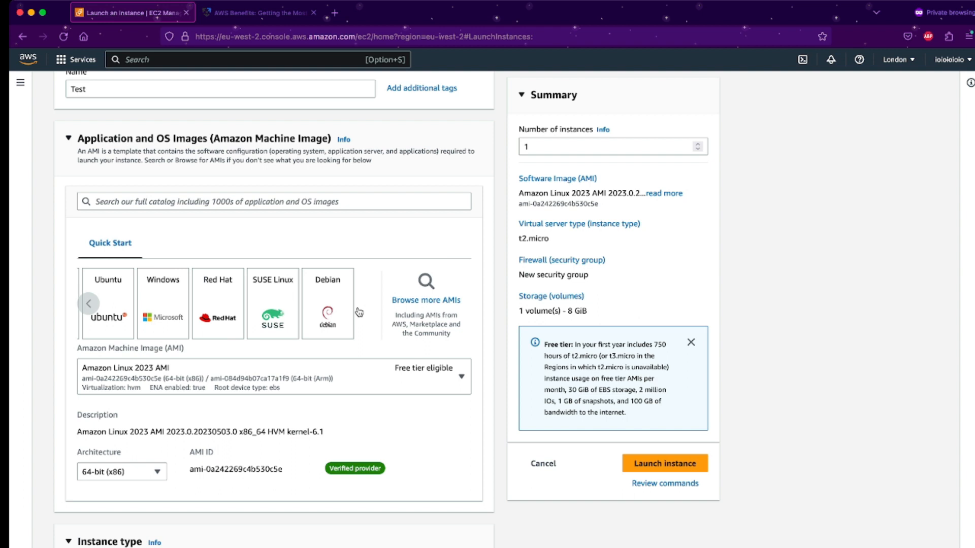
{"action": "left_click", "coordinate": [90, 304]}
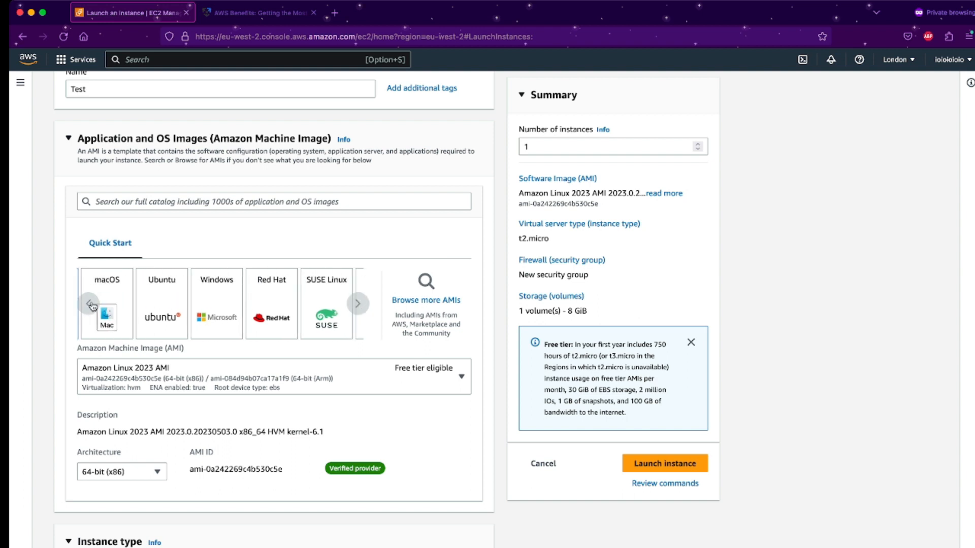
{"action": "double_click", "coordinate": [90, 304]}
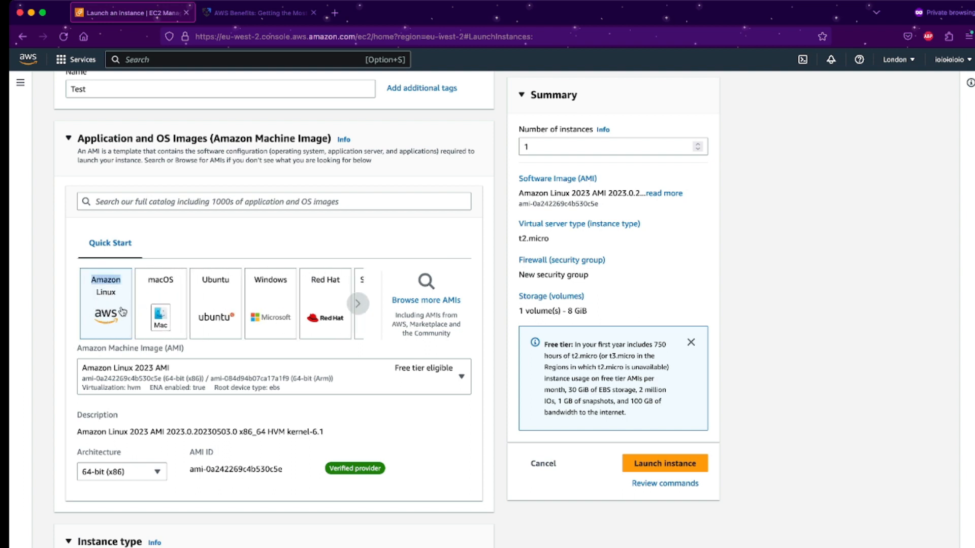
{"action": "scroll", "coordinate": [104, 302], "scroll_direction": "down", "scroll_amount": 1}
{"action": "left_click", "coordinate": [66, 316]}
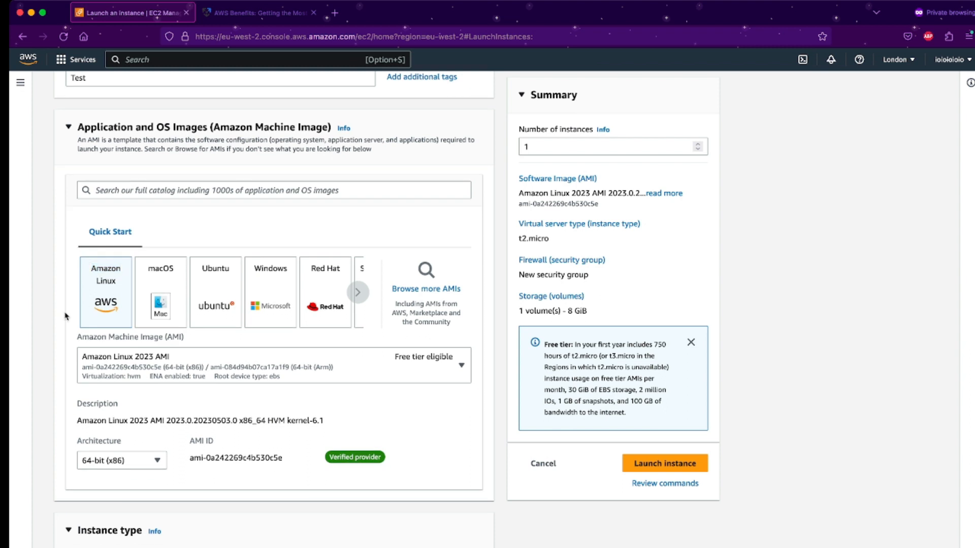
{"action": "scroll", "coordinate": [66, 316], "scroll_direction": "down", "scroll_amount": 2}
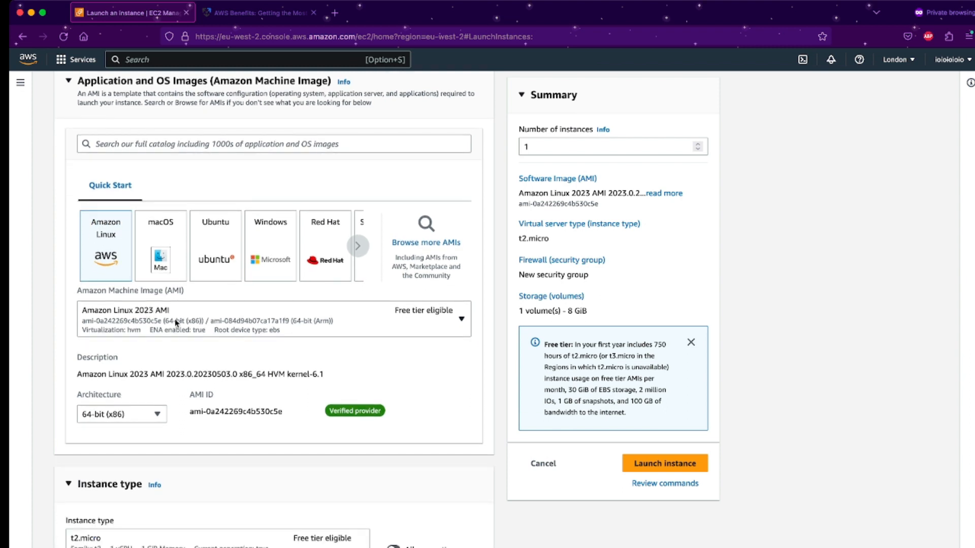
{"action": "scroll", "coordinate": [175, 319], "scroll_direction": "down", "scroll_amount": 3}
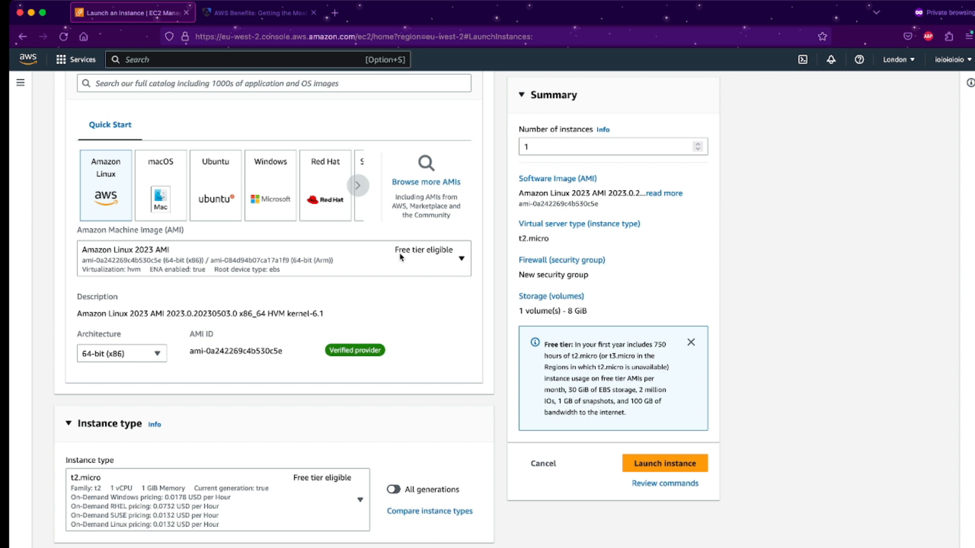
{"action": "scroll", "coordinate": [282, 336], "scroll_direction": "down", "scroll_amount": 5}
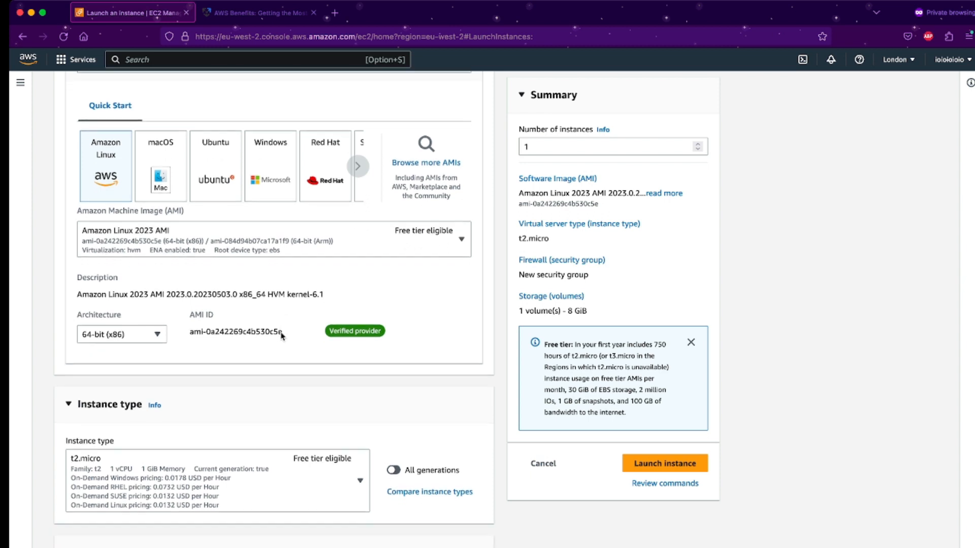
{"action": "scroll", "coordinate": [322, 386], "scroll_direction": "down", "scroll_amount": 6}
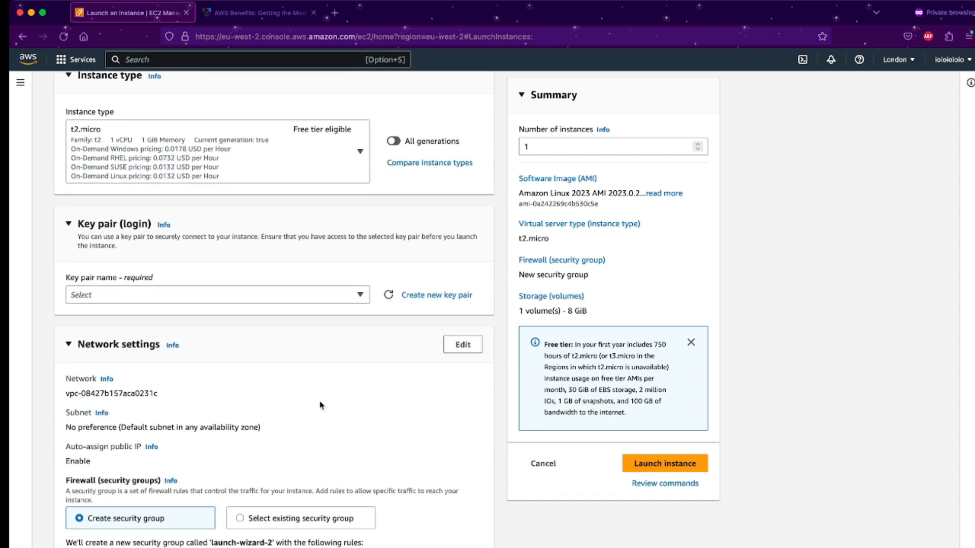
Review key pair, SSH-from-anywhere network settings, 8 GiB gp3 storage, and the launch region.
{"action": "scroll", "coordinate": [321, 406], "scroll_direction": "down", "scroll_amount": 1}
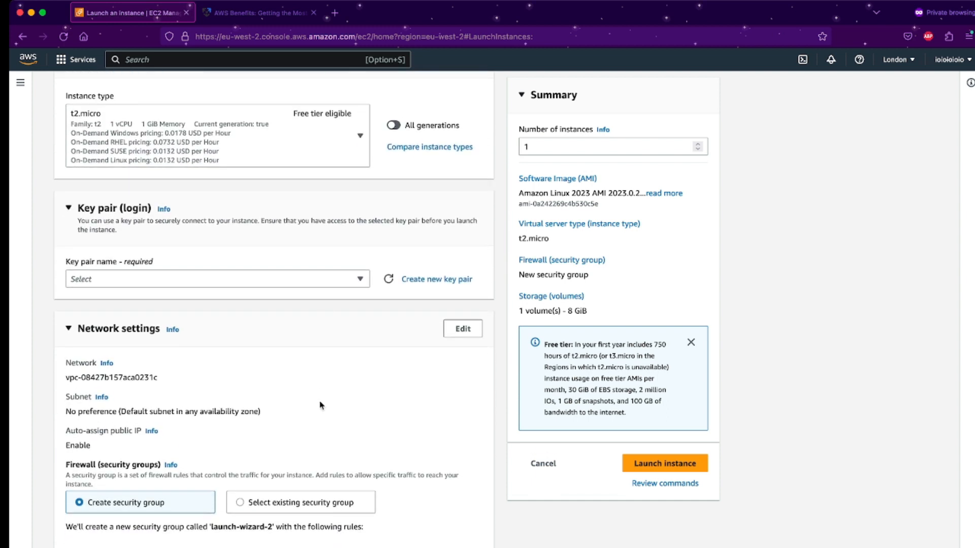
{"action": "left_click", "coordinate": [331, 286]}
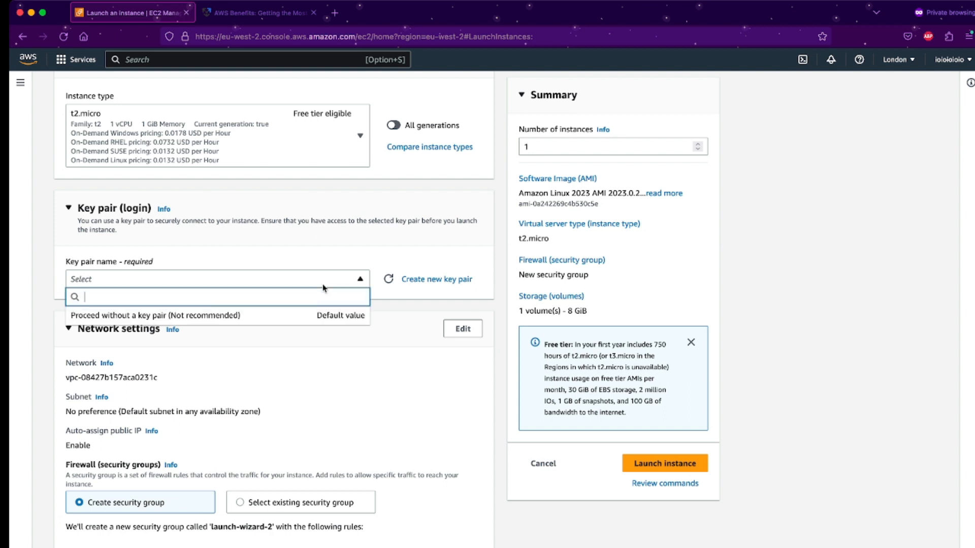
{"action": "left_click", "coordinate": [316, 254]}
{"action": "scroll", "coordinate": [316, 254], "scroll_direction": "down", "scroll_amount": 1}
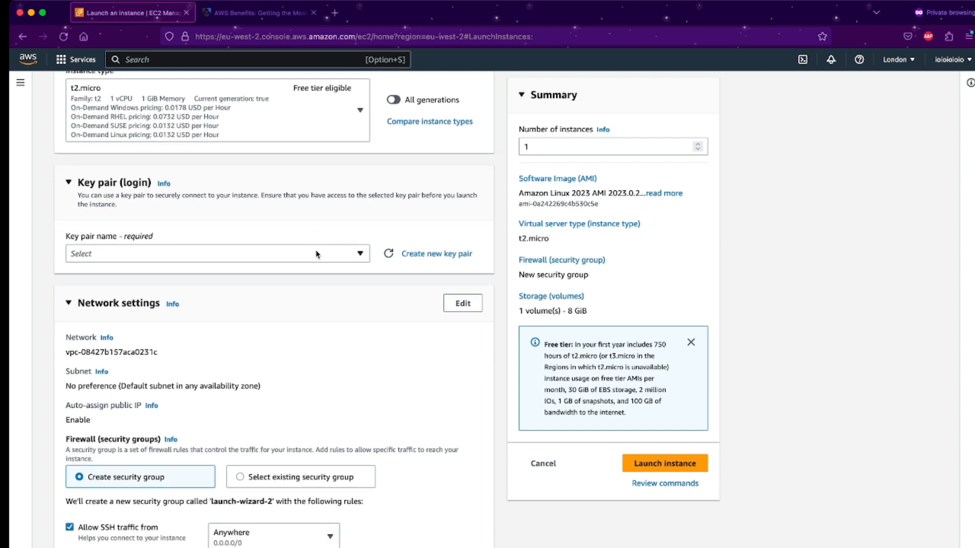
{"action": "scroll", "coordinate": [315, 254], "scroll_direction": "down", "scroll_amount": 7}
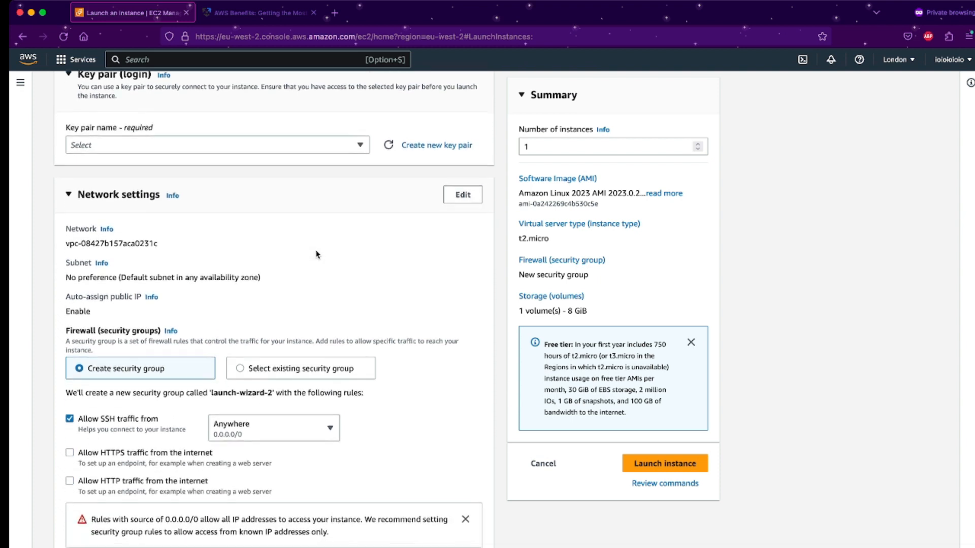
{"action": "scroll", "coordinate": [314, 374], "scroll_direction": "down", "scroll_amount": 5}
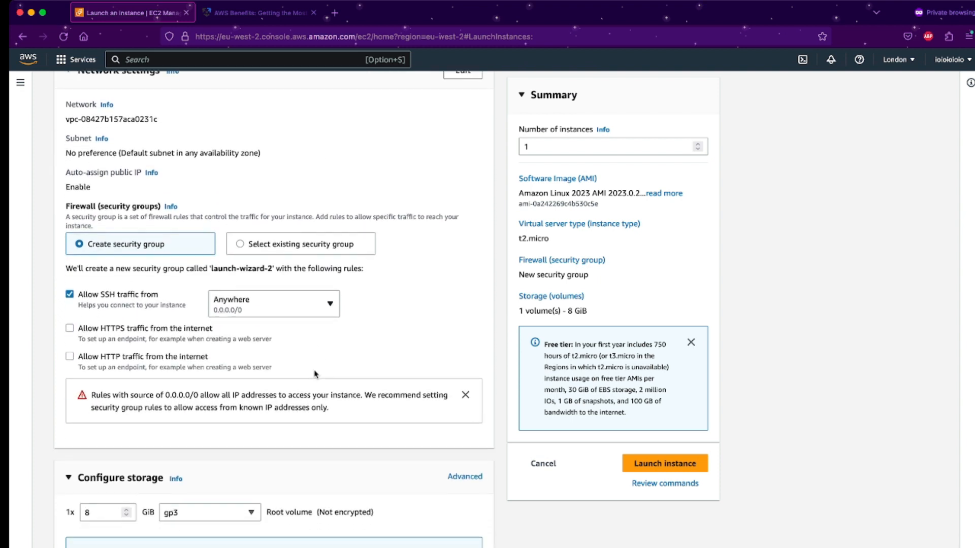
{"action": "scroll", "coordinate": [309, 347], "scroll_direction": "down", "scroll_amount": 1}
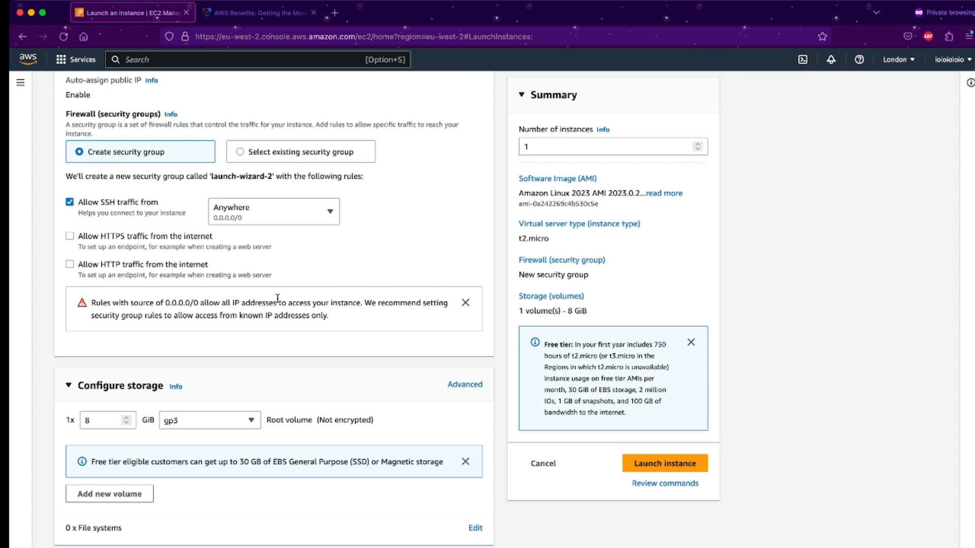
{"action": "scroll", "coordinate": [278, 298], "scroll_direction": "down", "scroll_amount": 2}
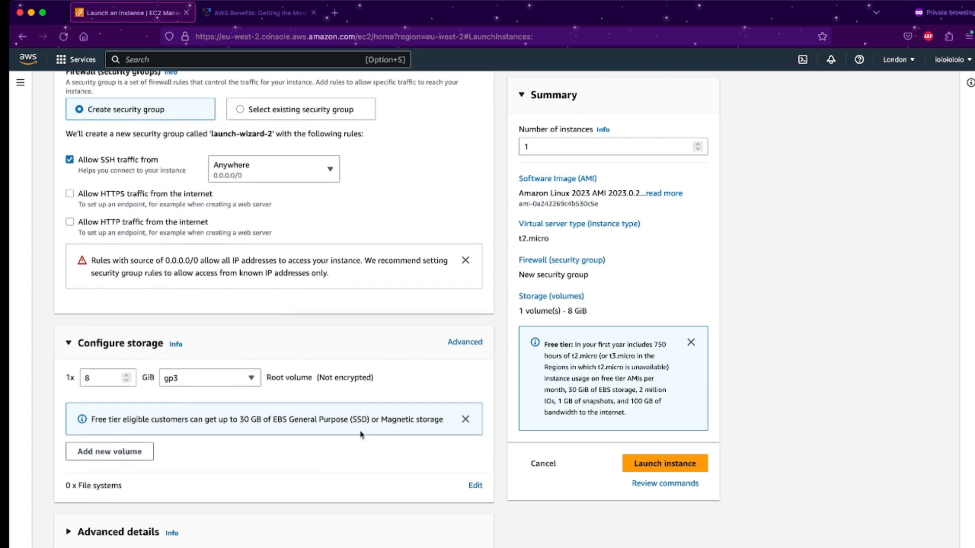
{"action": "scroll", "coordinate": [361, 436], "scroll_direction": "up", "scroll_amount": 6}
{"action": "scroll", "coordinate": [361, 435], "scroll_direction": "up", "scroll_amount": 8}
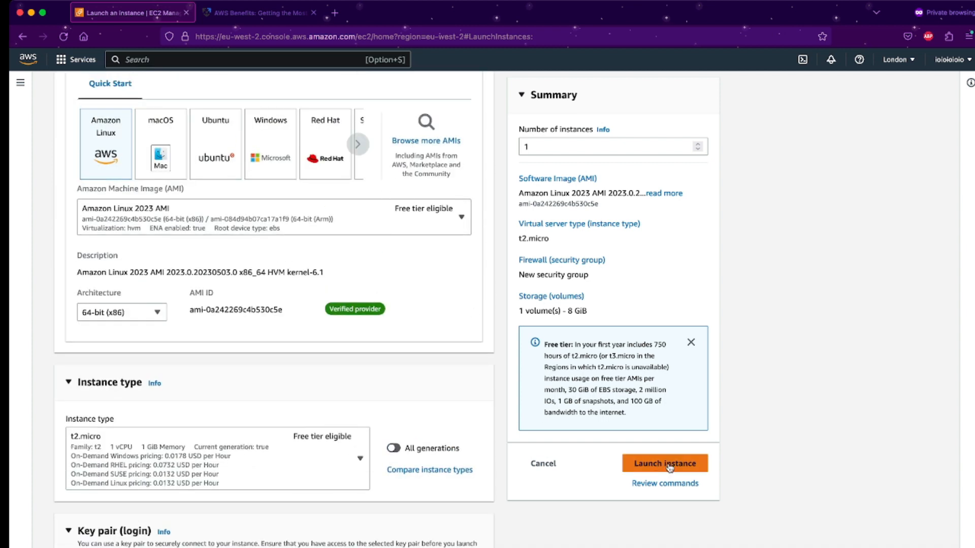
{"action": "left_click", "coordinate": [894, 61]}
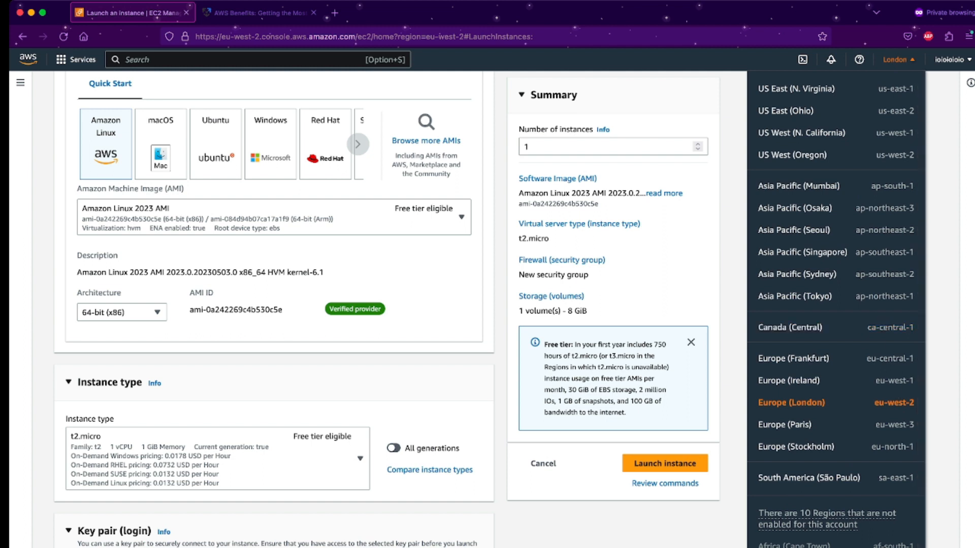
{"action": "left_click", "coordinate": [587, 547]}
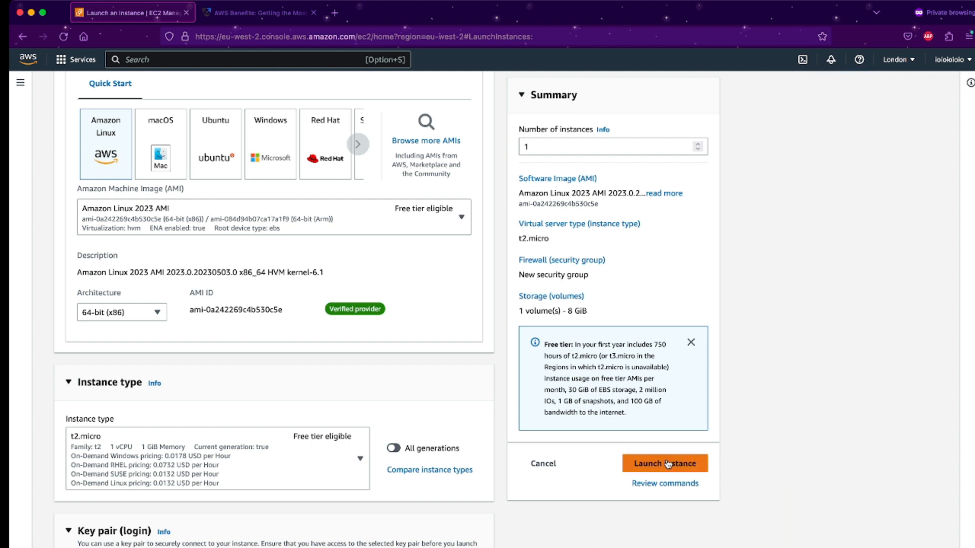
Create an RSA .pem key pair named TestKeyPair and launch the Test instance.
{"action": "left_click", "coordinate": [668, 462]}
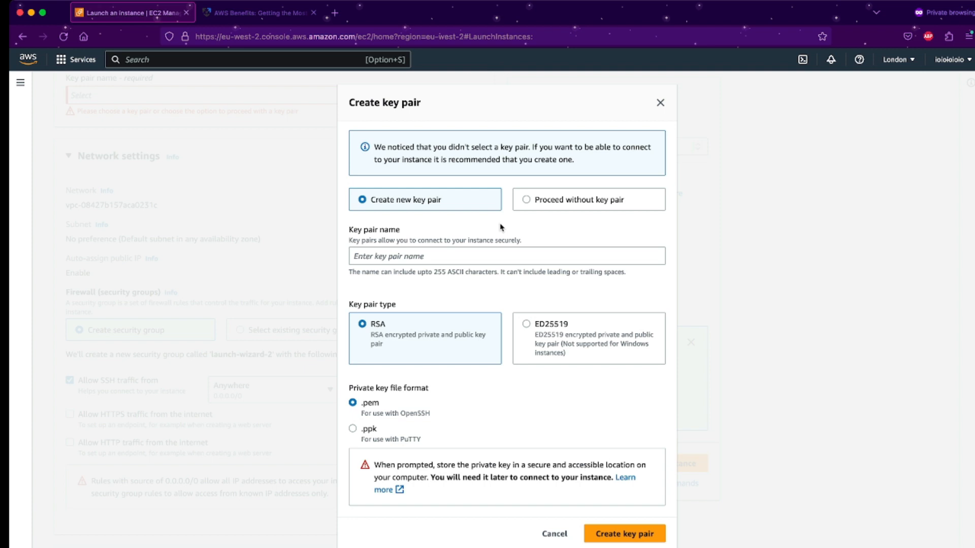
{"action": "left_click", "coordinate": [432, 258]}
{"action": "type", "text": "Test"}
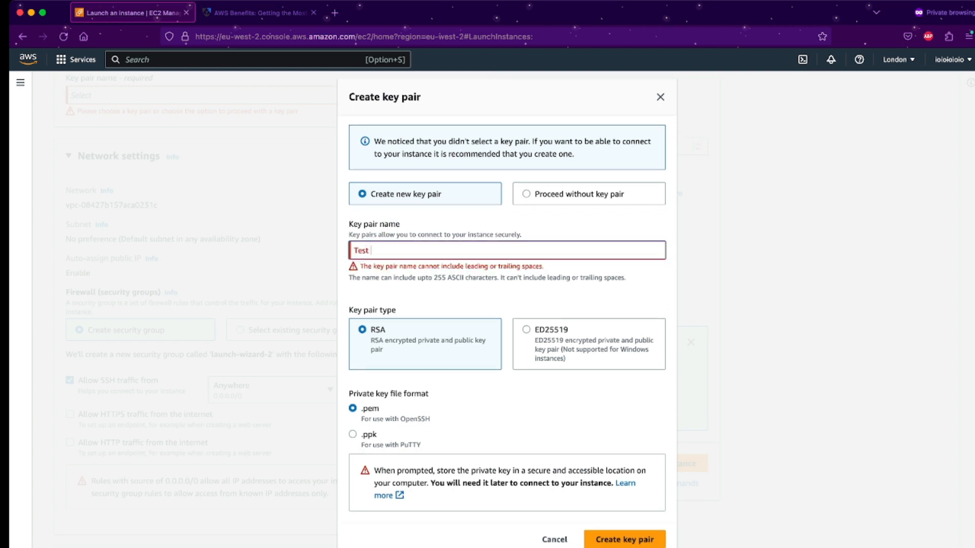
{"action": "key", "text": "BackSpace"}
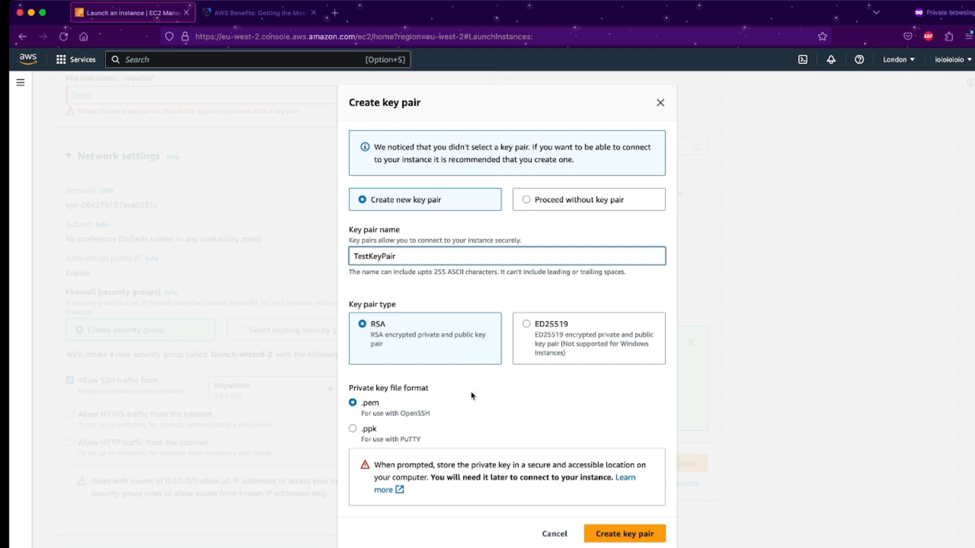
{"action": "left_click", "coordinate": [631, 534]}
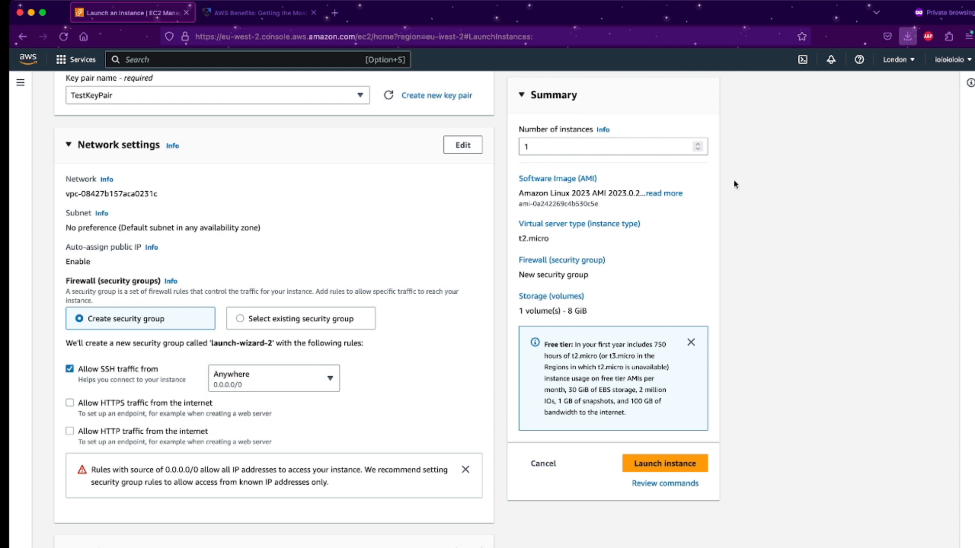
{"action": "left_click", "coordinate": [665, 464]}
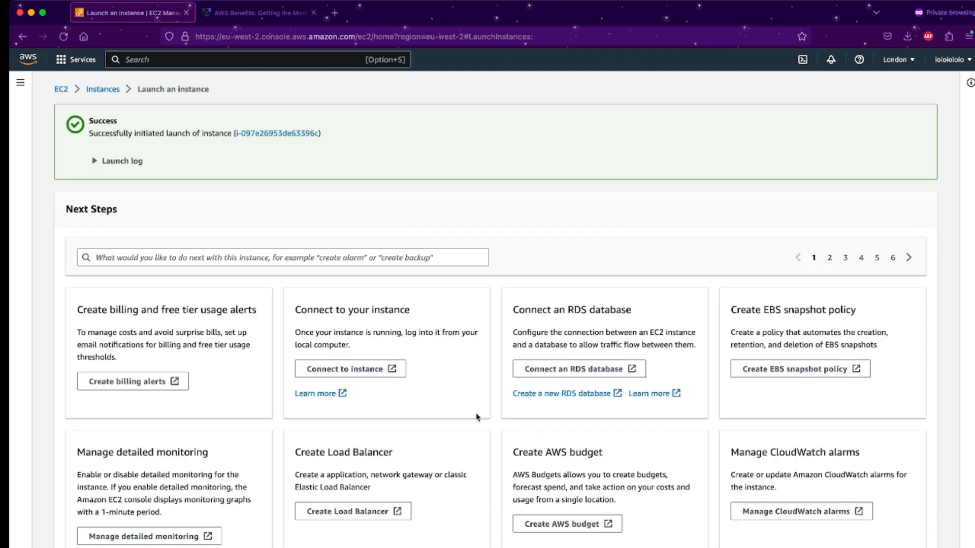
Expand the launch log to verify each step succeeded, then go to the Instances list.
{"action": "left_click", "coordinate": [131, 161]}
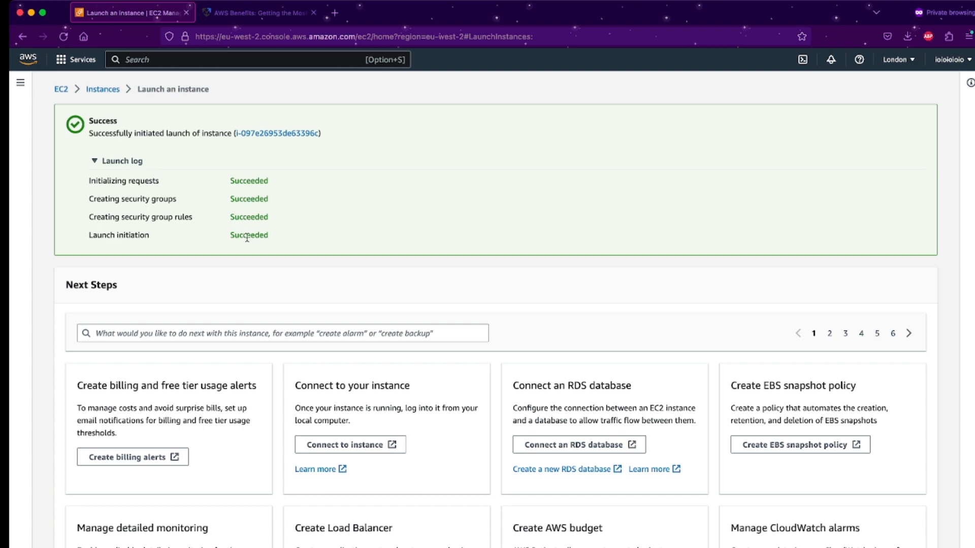
{"action": "scroll", "coordinate": [263, 359], "scroll_direction": "down", "scroll_amount": 5}
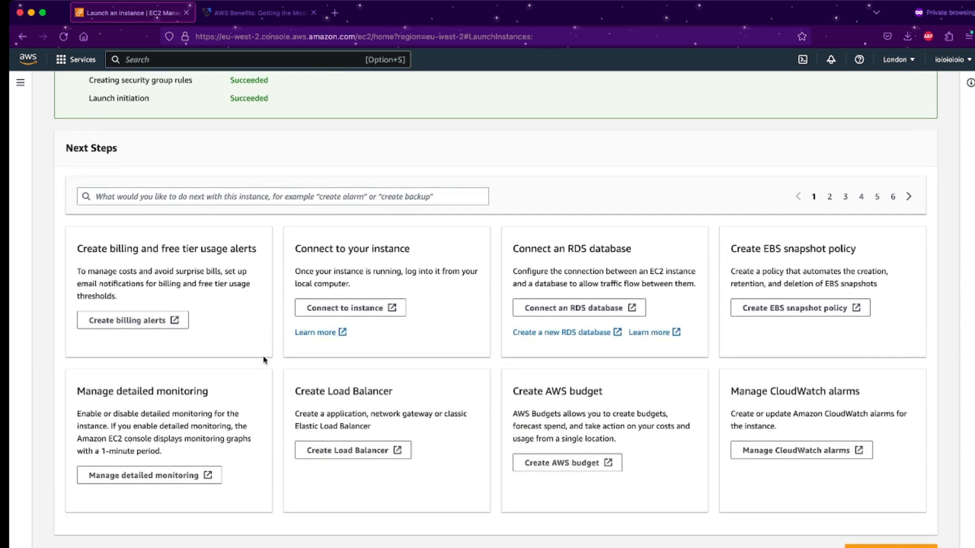
{"action": "key", "text": "super+minus"}
{"action": "key", "text": "super+minus"}
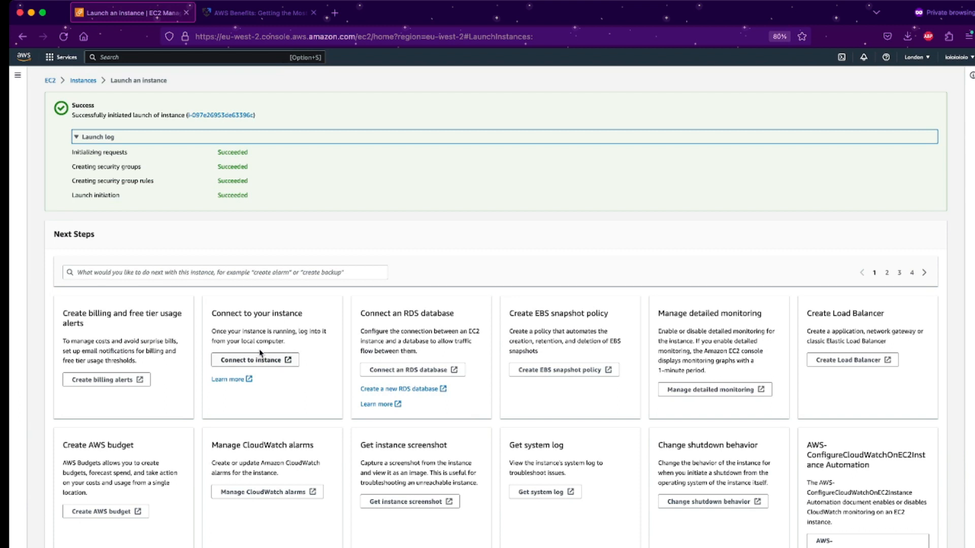
{"action": "left_click", "coordinate": [83, 81]}
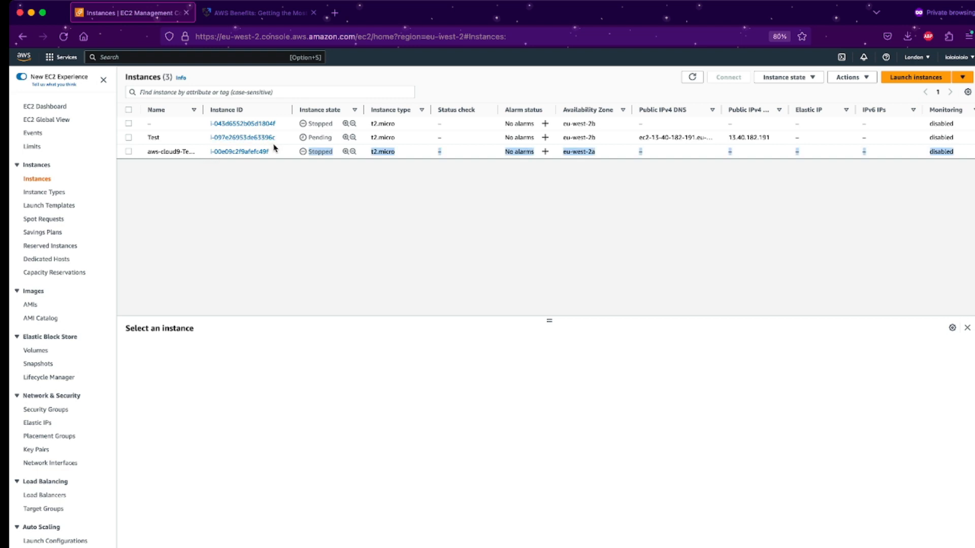
Refresh until the Test instance shows Running and check its TestKeyPair key name.
{"action": "double_click", "coordinate": [310, 138]}
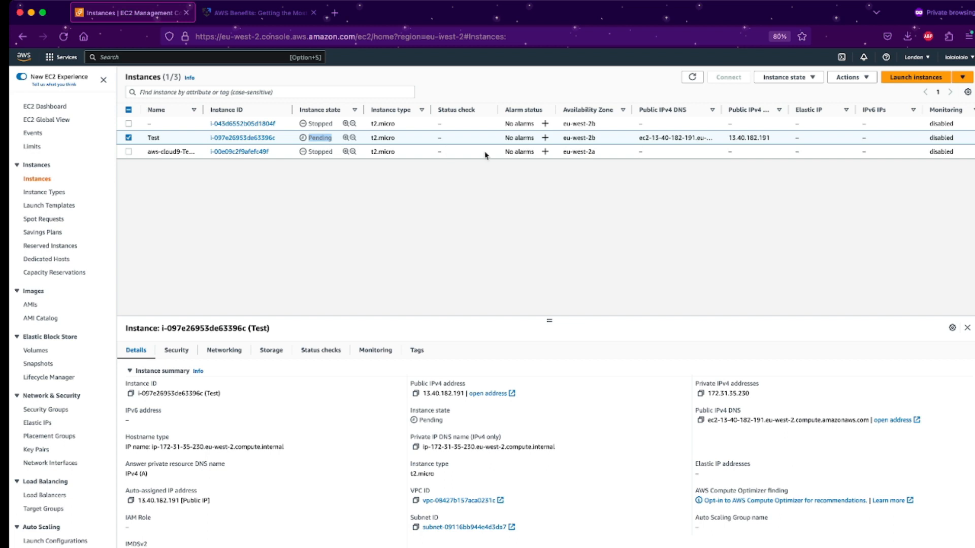
{"action": "left_click", "coordinate": [64, 37]}
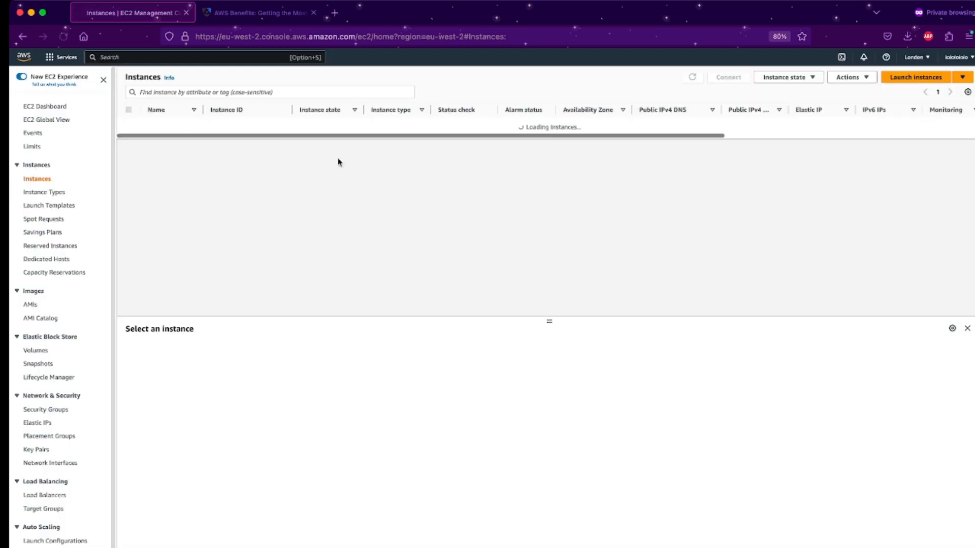
{"action": "double_click", "coordinate": [322, 138]}
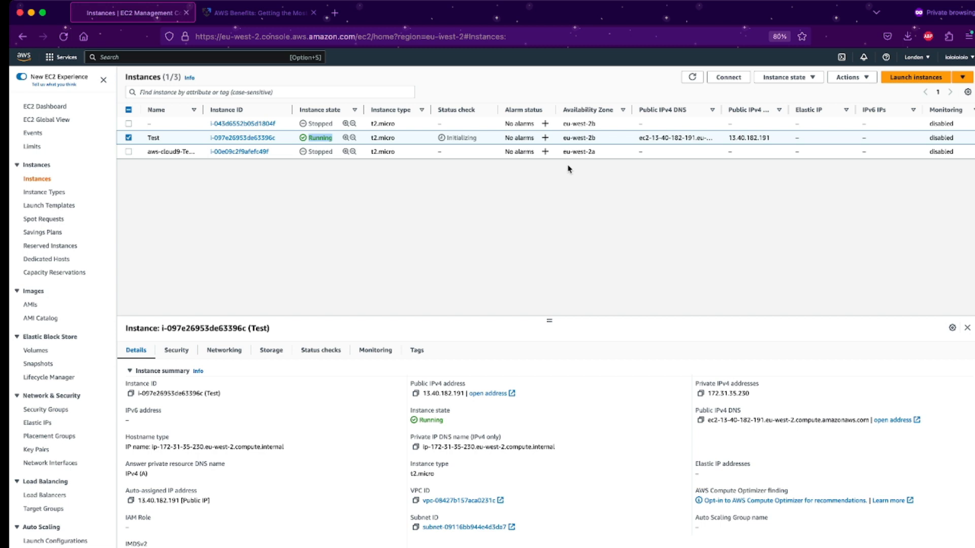
{"action": "scroll", "coordinate": [668, 147], "scroll_direction": "right", "scroll_amount": 3}
{"action": "scroll", "coordinate": [668, 147], "scroll_direction": "right", "scroll_amount": 6}
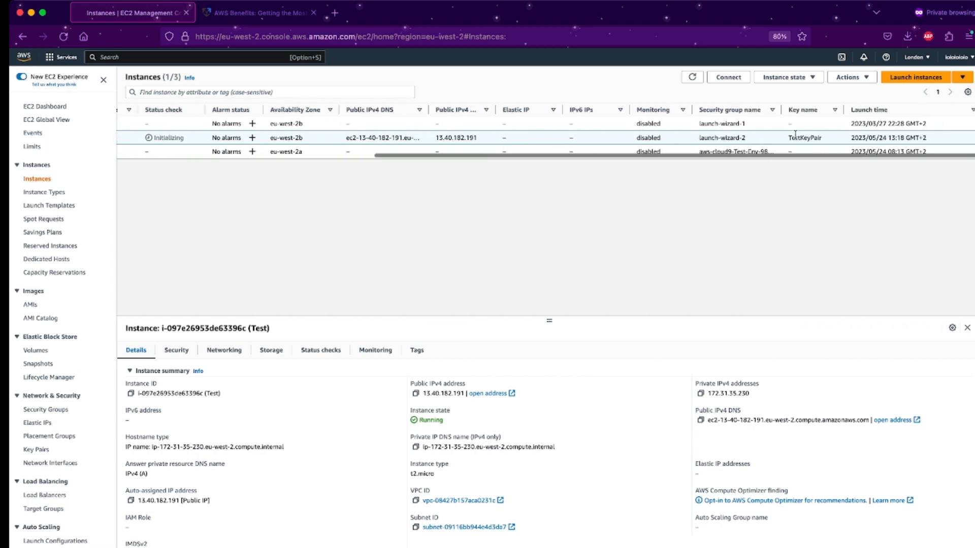
{"action": "double_click", "coordinate": [798, 134]}
{"action": "scroll", "coordinate": [779, 135], "scroll_direction": "left", "scroll_amount": 5}
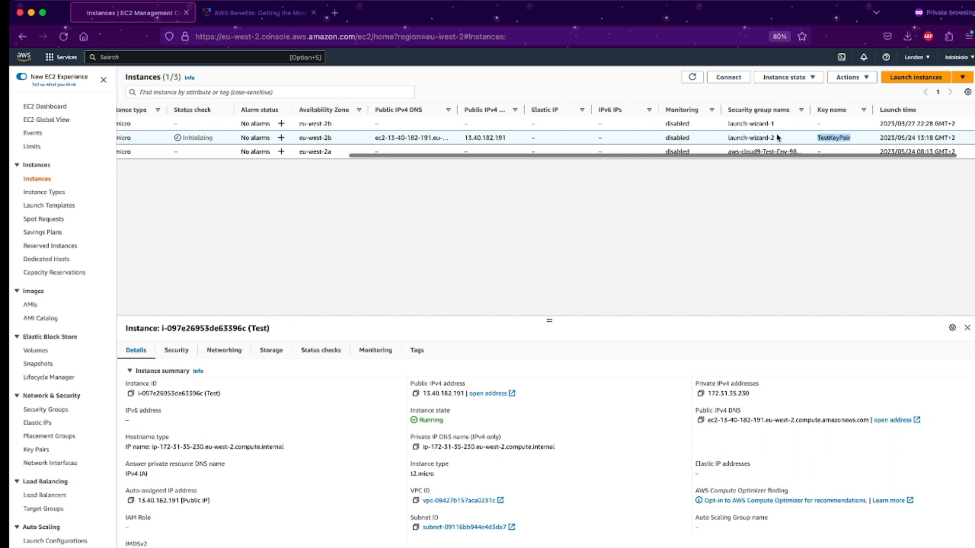
{"action": "scroll", "coordinate": [777, 135], "scroll_direction": "left", "scroll_amount": 3}
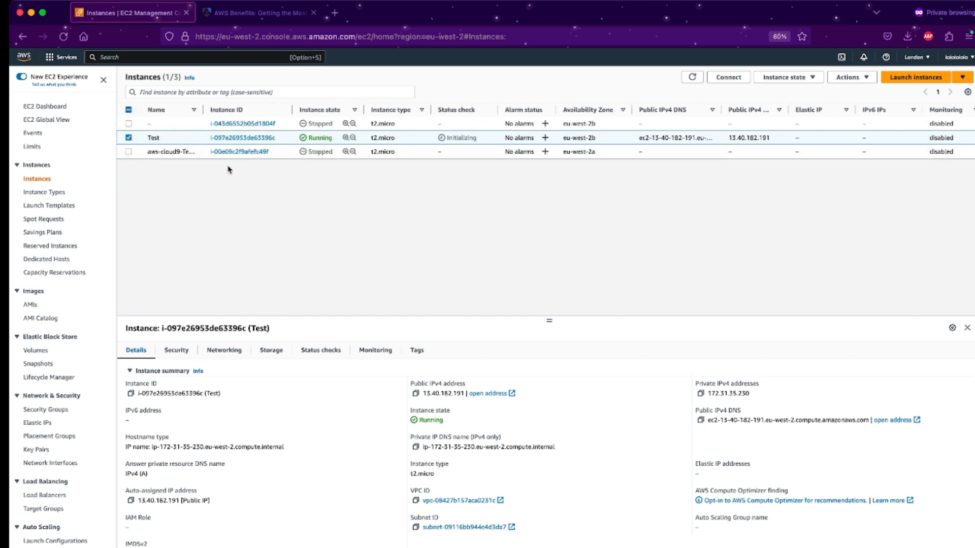
Check the Test instance's SSH inbound rule and networking details, including its public IPv4.
{"action": "left_click", "coordinate": [185, 351]}
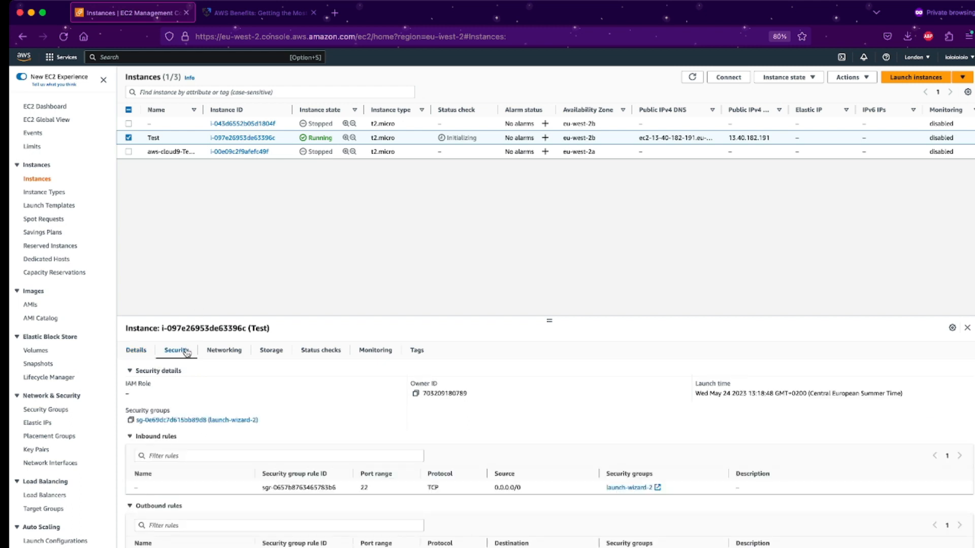
{"action": "left_click", "coordinate": [223, 351]}
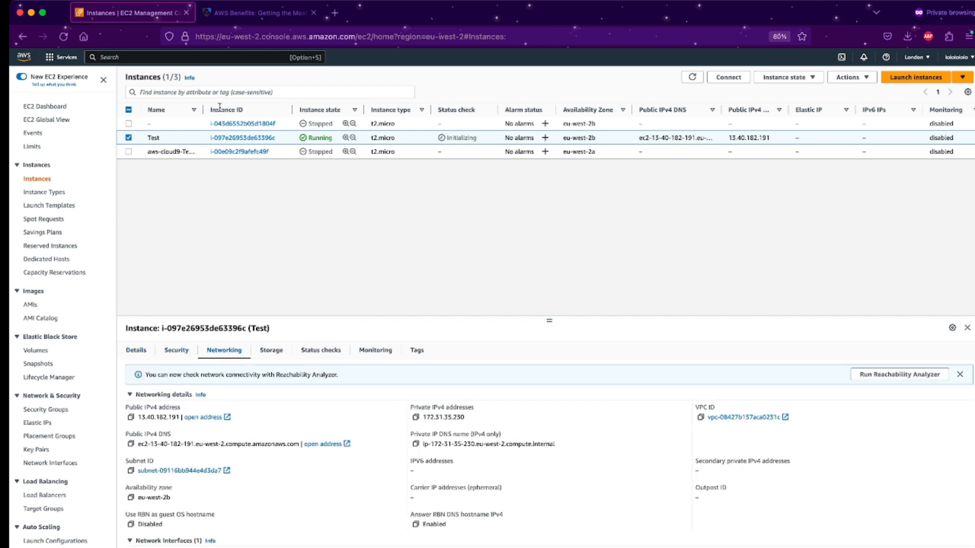
{"action": "left_click", "coordinate": [846, 78]}
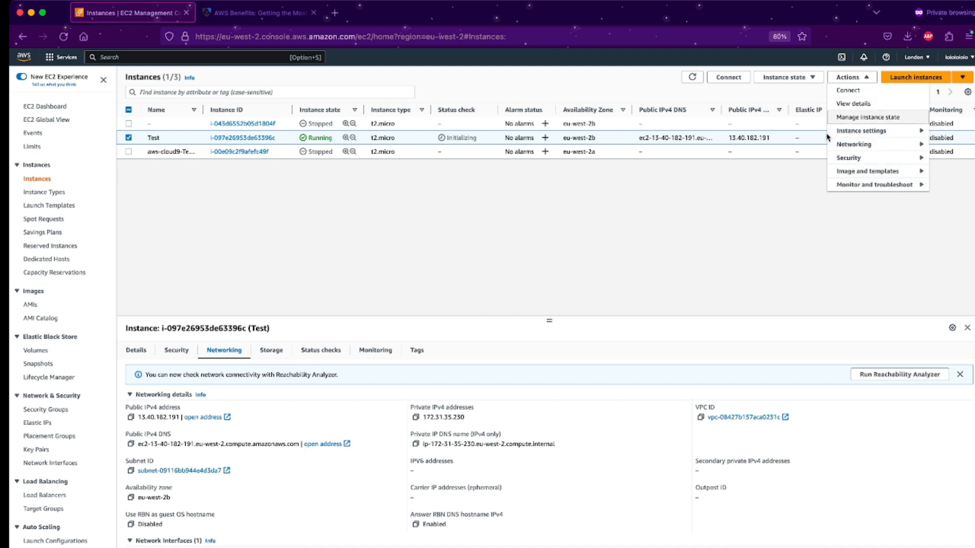
Connect to Test through EC2 Instance Connect as ec2-user, reaching the Amazon Linux 2023 prompt.
{"action": "left_click", "coordinate": [859, 97]}
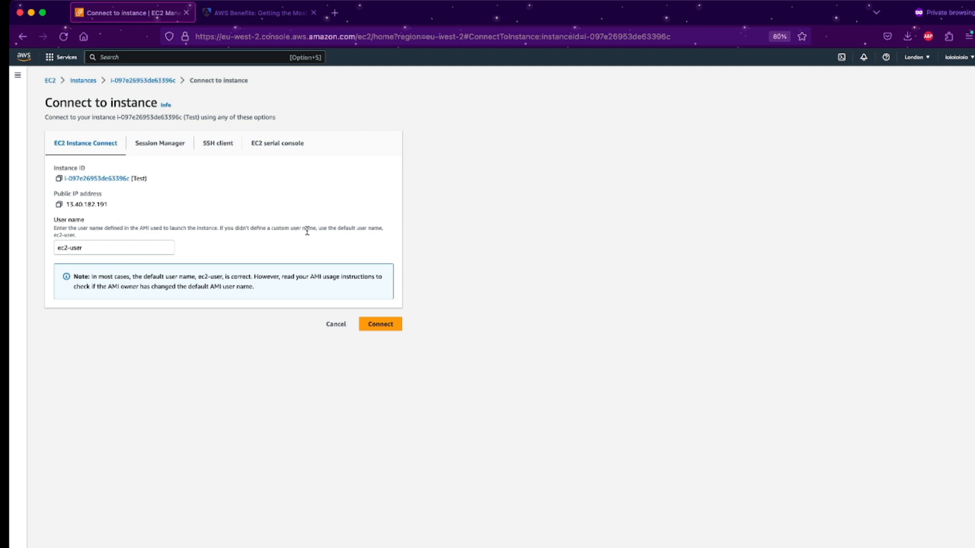
{"action": "double_click", "coordinate": [339, 227]}
{"action": "left_click", "coordinate": [358, 228]}
{"action": "left_click", "coordinate": [101, 249]}
{"action": "left_click", "coordinate": [221, 286]}
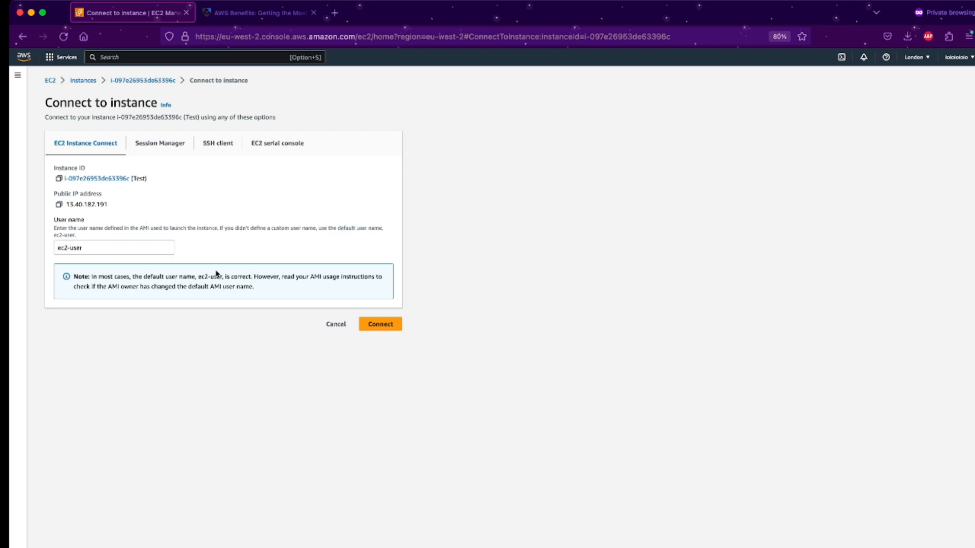
{"action": "left_click", "coordinate": [391, 327]}
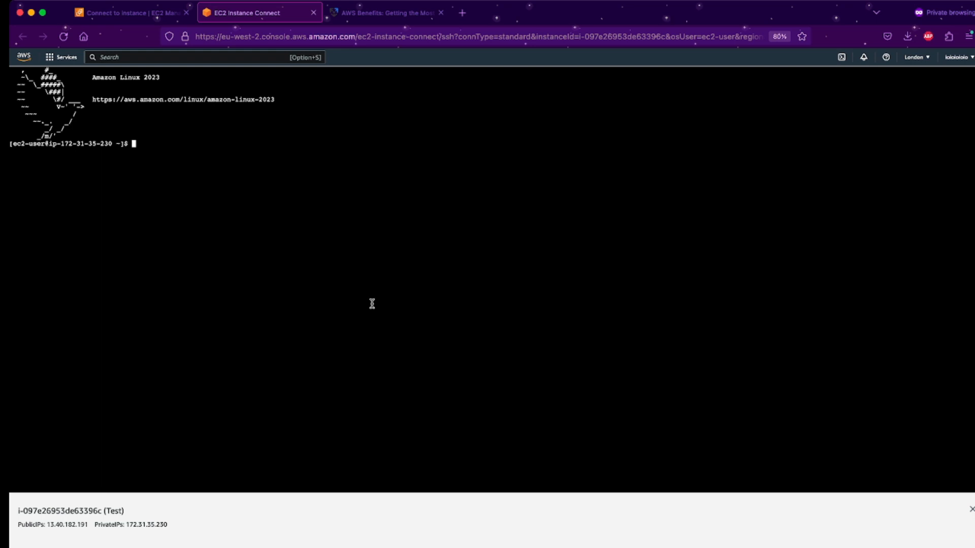
Check that the working directory is /home/ec2-user and that it contains no files.
{"action": "left_click_drag", "start_coordinate": [207, 100], "coordinate": [267, 98]}
{"action": "left_click", "coordinate": [270, 98]}
{"action": "type", "text": "pwd"}
{"action": "key", "text": "Return"}
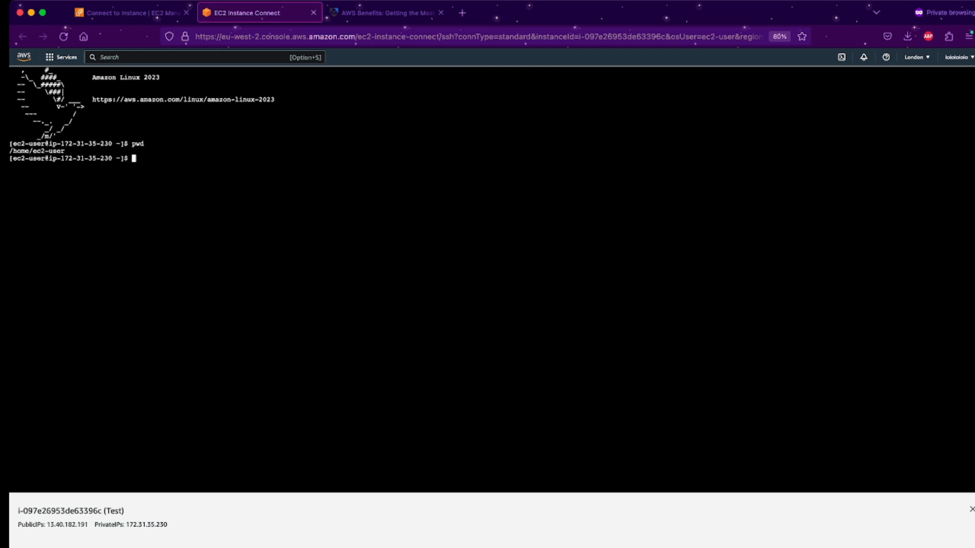
{"action": "type", "text": "ls"}
{"action": "key", "text": "Return"}
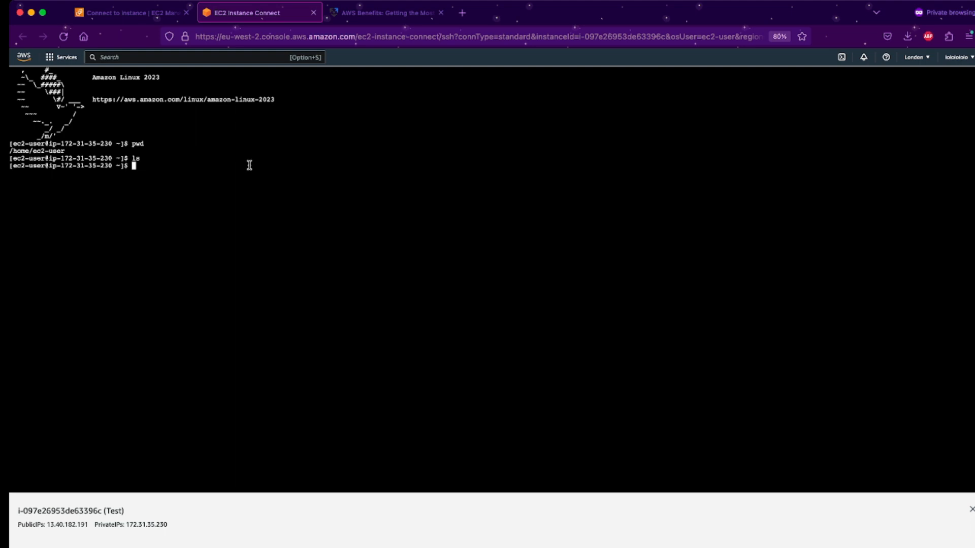
Clear the terminal, open and exit an empty nano buffer, and close the instance info panel.
{"action": "type", "text": "clear"}
{"action": "key", "text": "Return"}
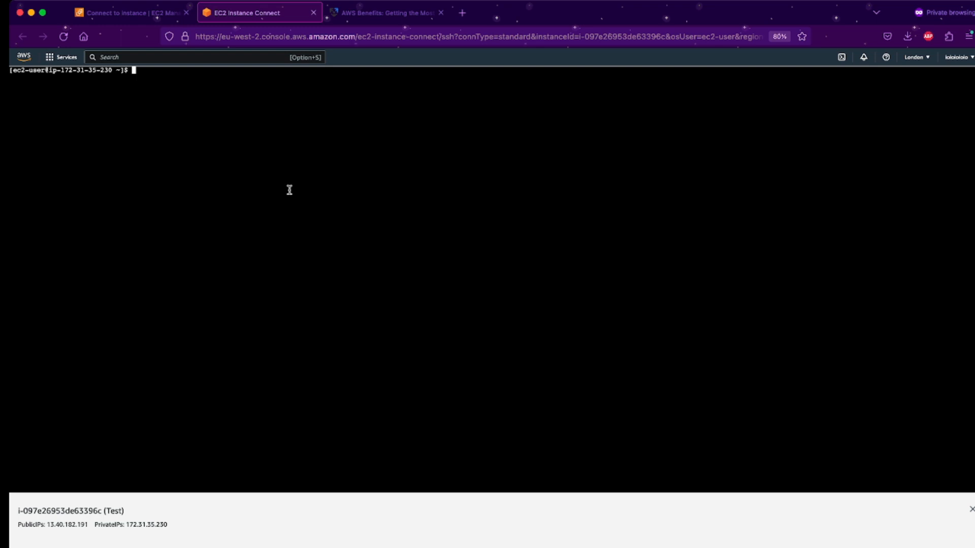
{"action": "type", "text": "nano"}
{"action": "key", "text": "Return"}
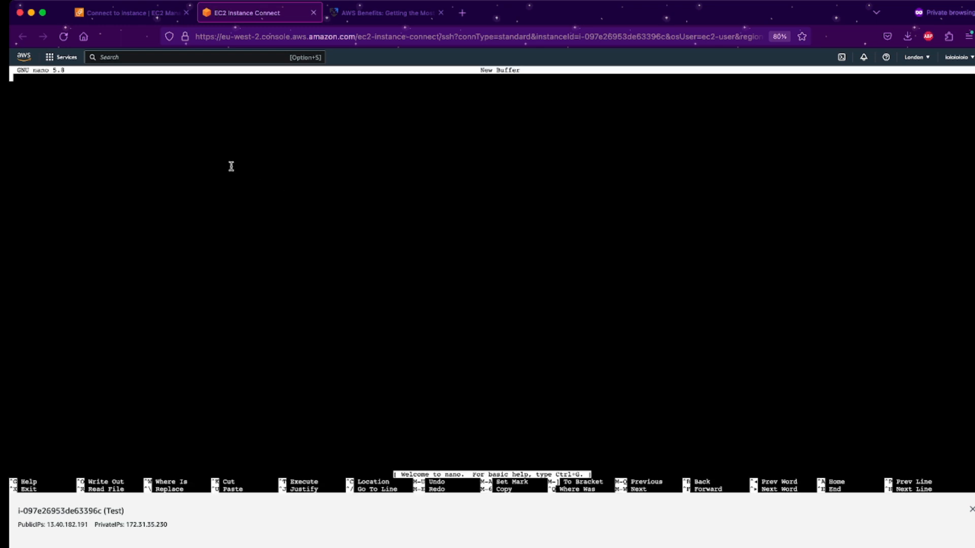
{"action": "key", "text": "ctrl+x"}
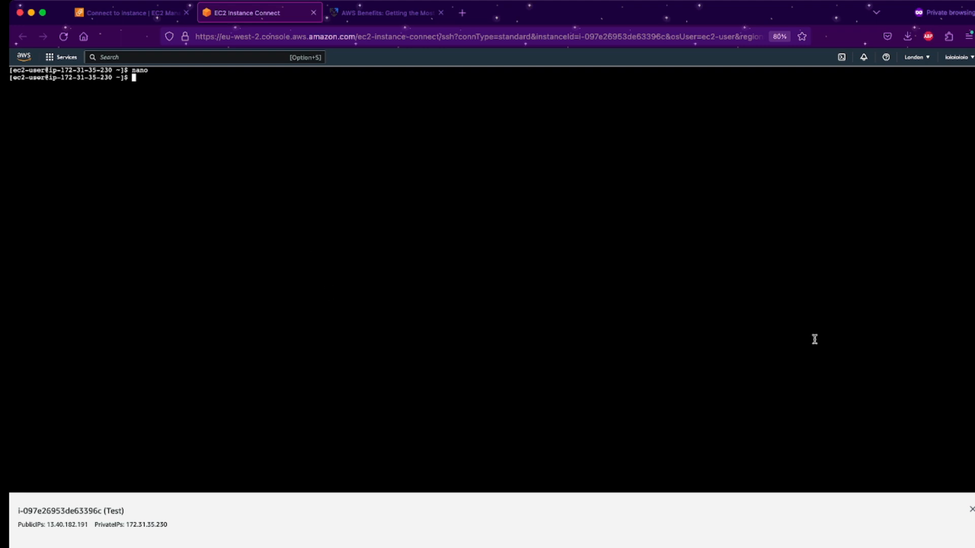
{"action": "left_click", "coordinate": [971, 509]}
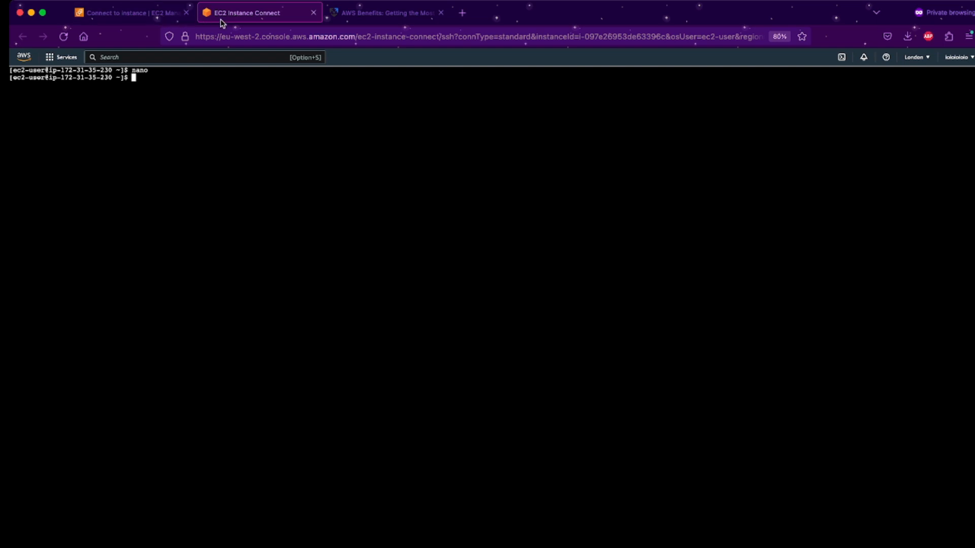
Close the Instance Connect tab and open the Test instance's summary page.
{"action": "left_click", "coordinate": [313, 13]}
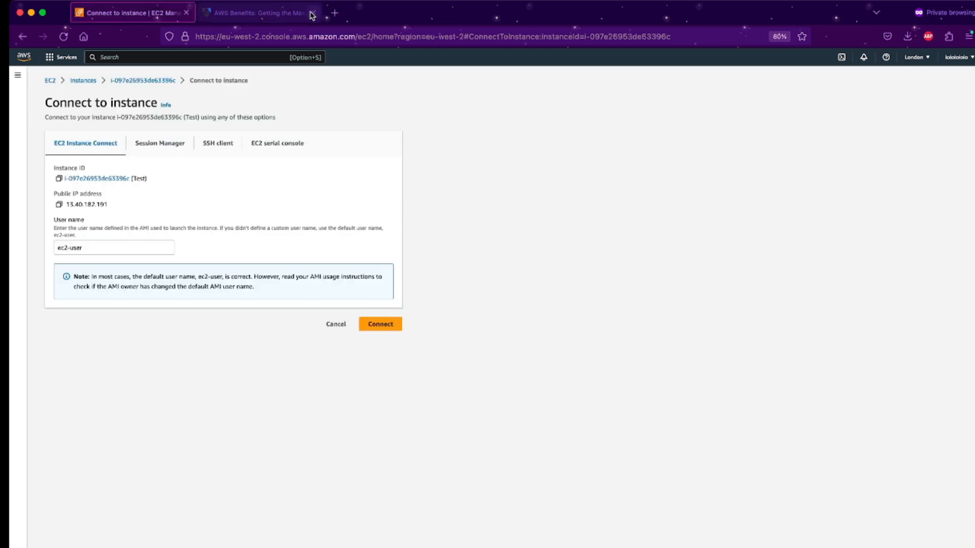
{"action": "left_click", "coordinate": [137, 81]}
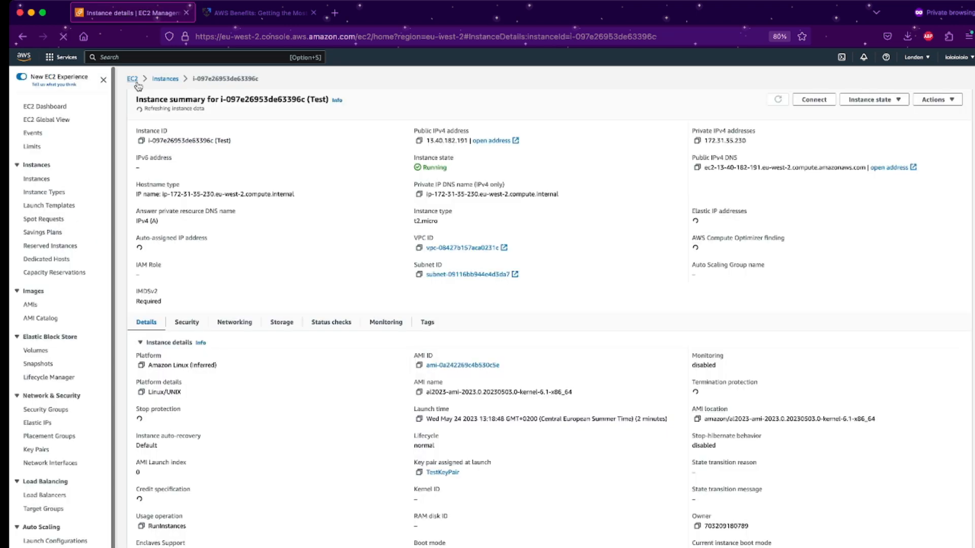
{"action": "scroll", "coordinate": [221, 143], "scroll_direction": "down", "scroll_amount": 5}
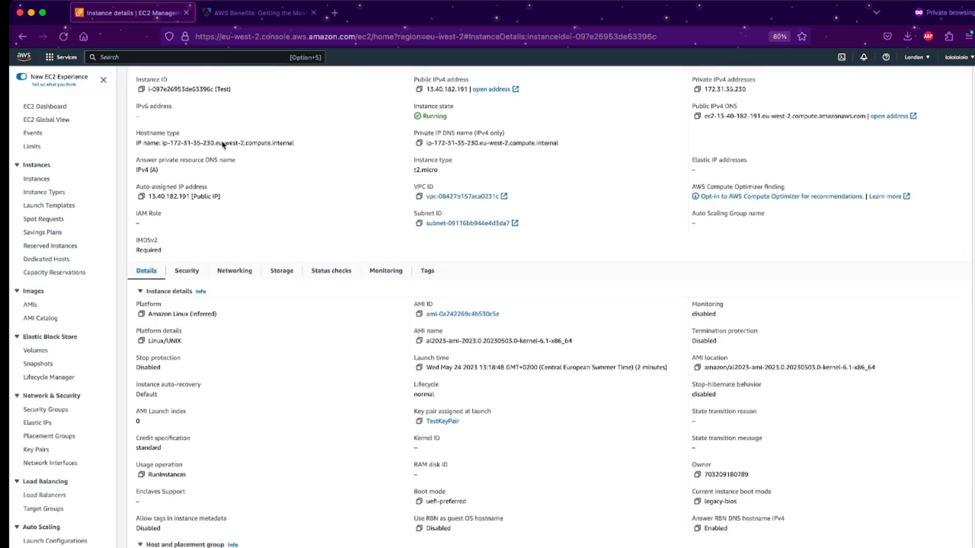
{"action": "scroll", "coordinate": [222, 145], "scroll_direction": "up", "scroll_amount": 5}
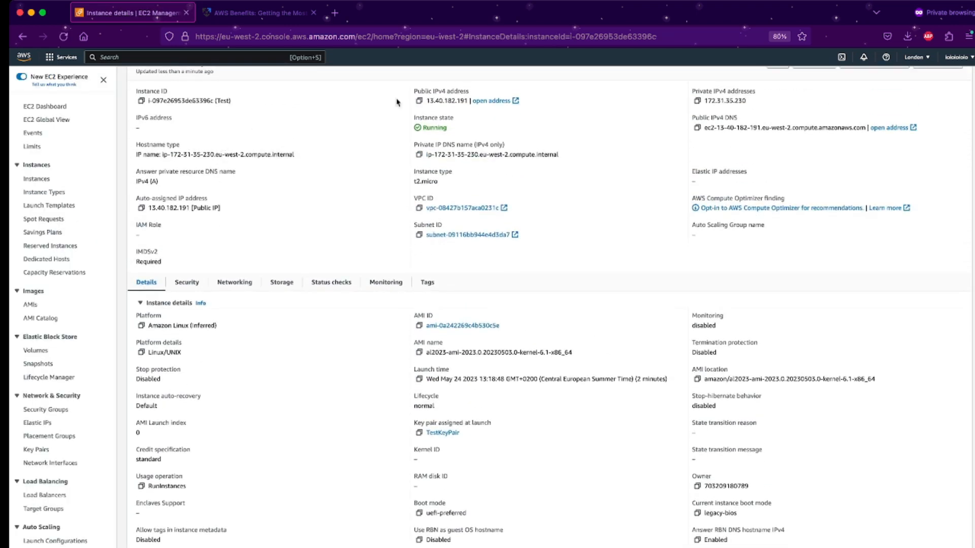
Stop the Test instance, confirm the stop, and return to the Instances list.
{"action": "left_click", "coordinate": [869, 100]}
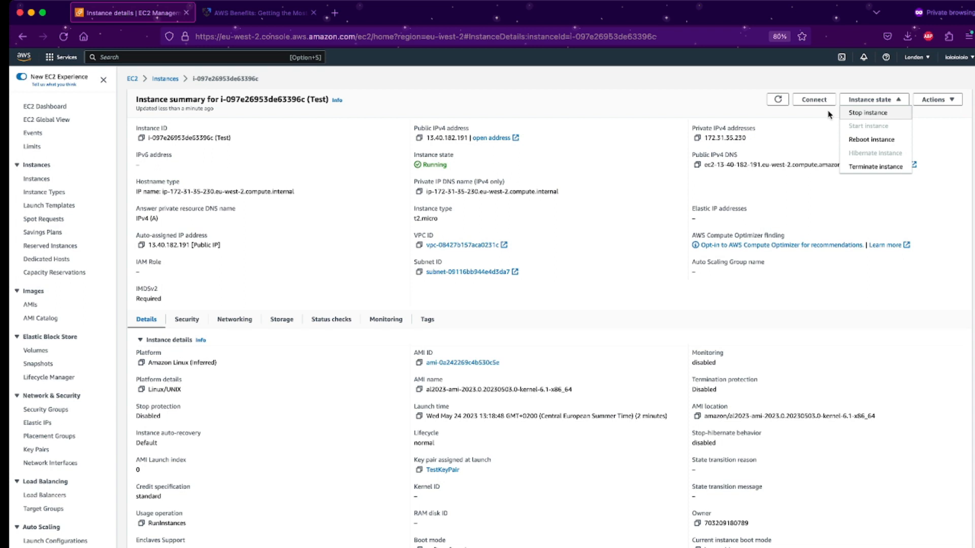
{"action": "left_click", "coordinate": [860, 115]}
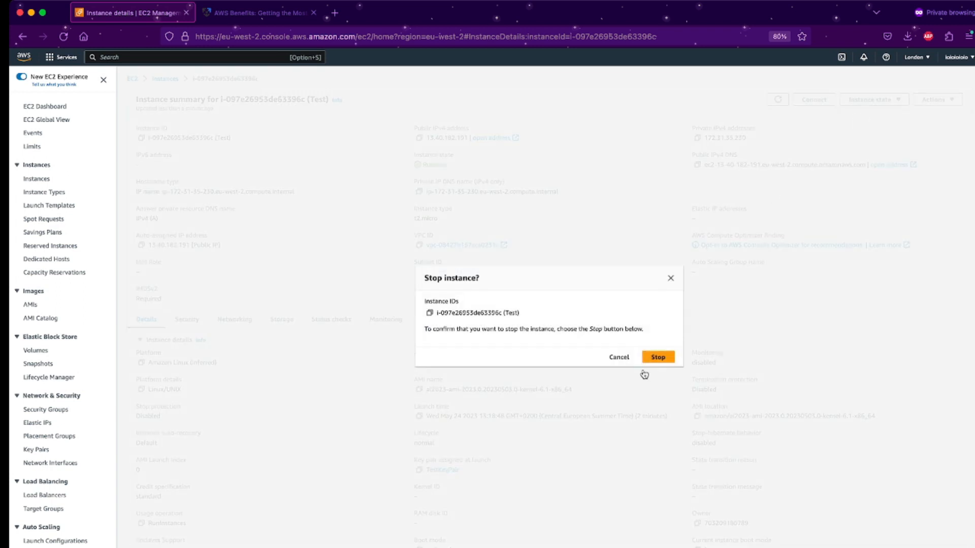
{"action": "left_click", "coordinate": [660, 357]}
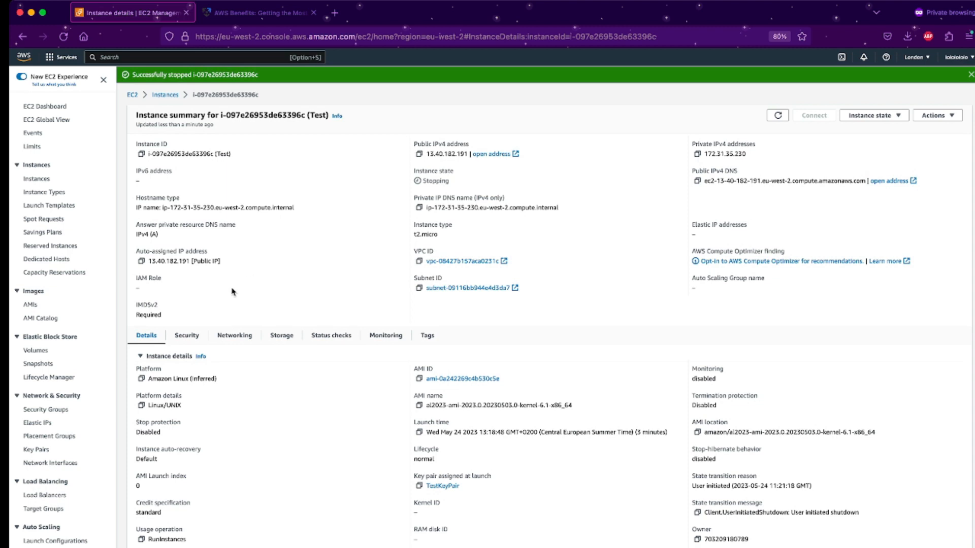
{"action": "left_click", "coordinate": [46, 180]}
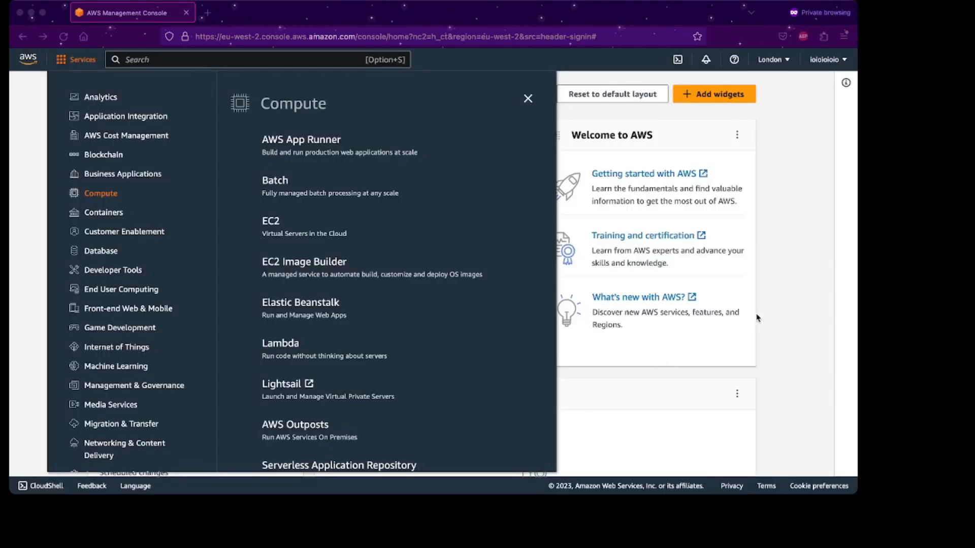
Open the EC2 list of all 3 instances and widen the Name column.
{"action": "left_click", "coordinate": [589, 356]}
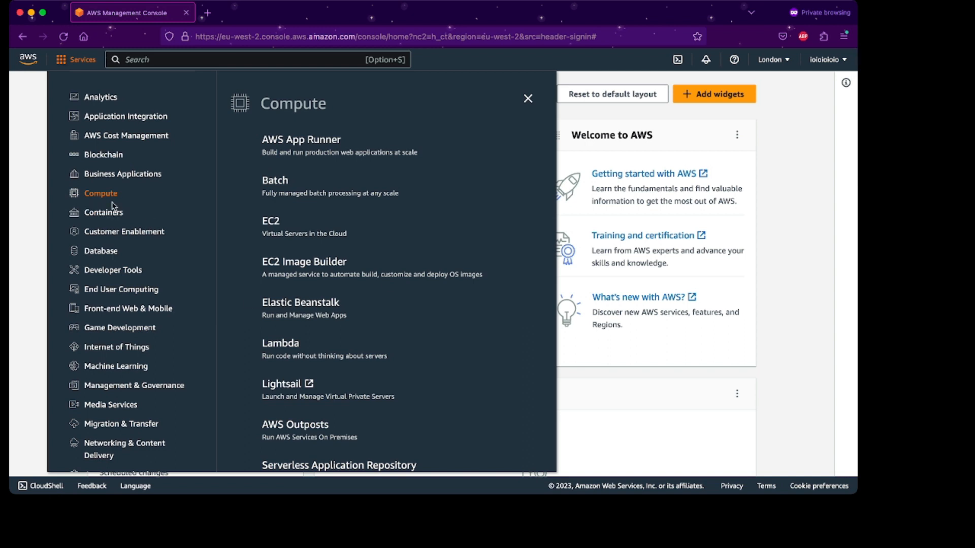
{"action": "left_click", "coordinate": [271, 221]}
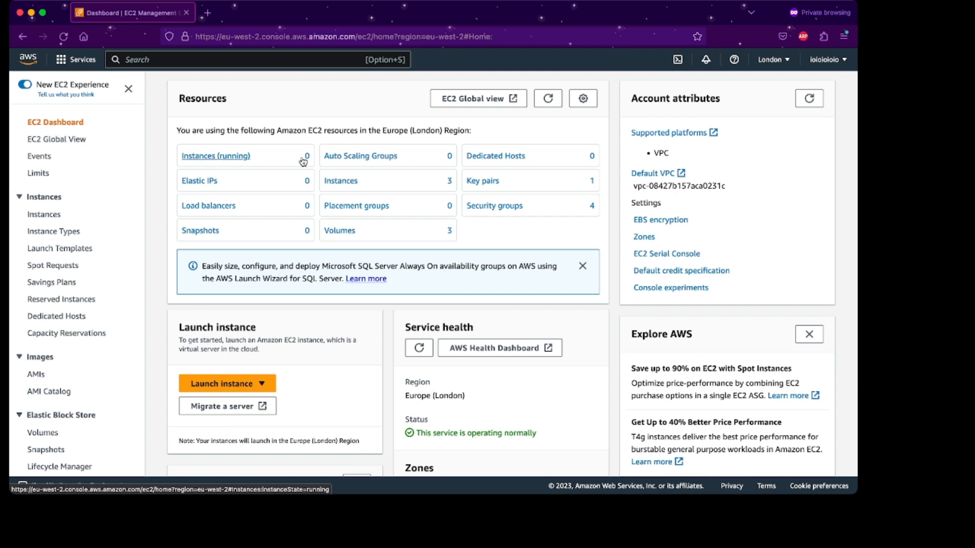
{"action": "left_click", "coordinate": [351, 182]}
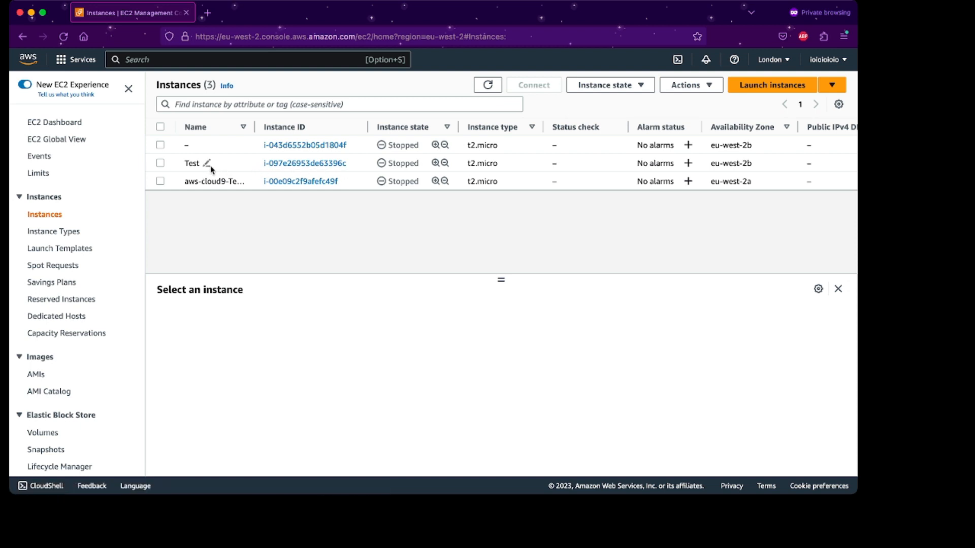
{"action": "left_click_drag", "start_coordinate": [254, 128], "coordinate": [342, 134]}
{"action": "scroll", "coordinate": [321, 168], "scroll_direction": "down", "scroll_amount": 1}
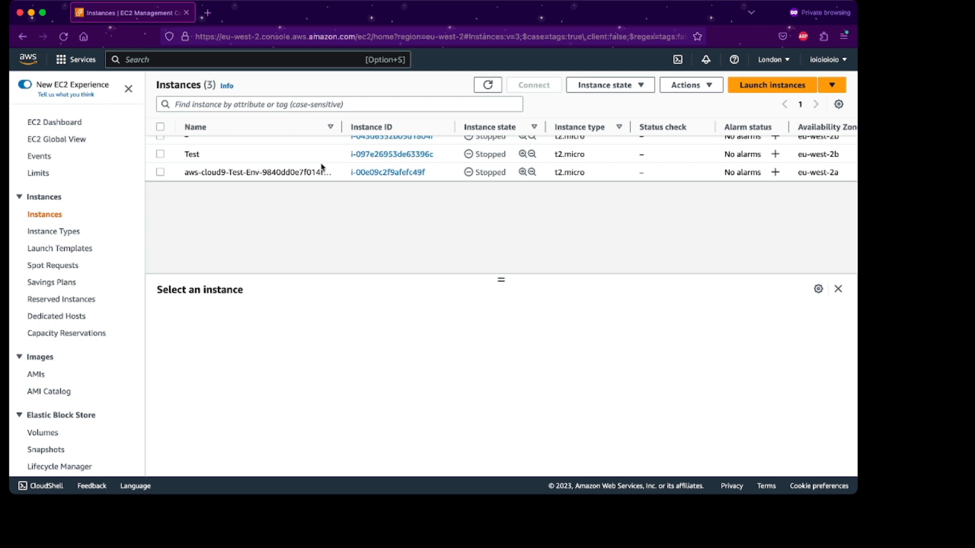
Verify the aws-cloud9 instance shows Stopped, then go to EC2 Global View.
{"action": "left_click", "coordinate": [375, 173]}
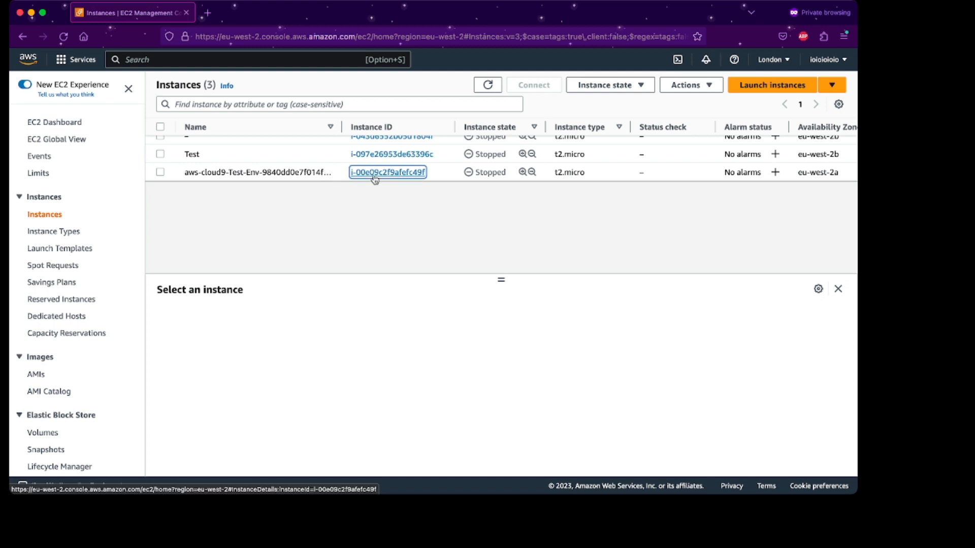
{"action": "scroll", "coordinate": [375, 178], "scroll_direction": "down", "scroll_amount": 1}
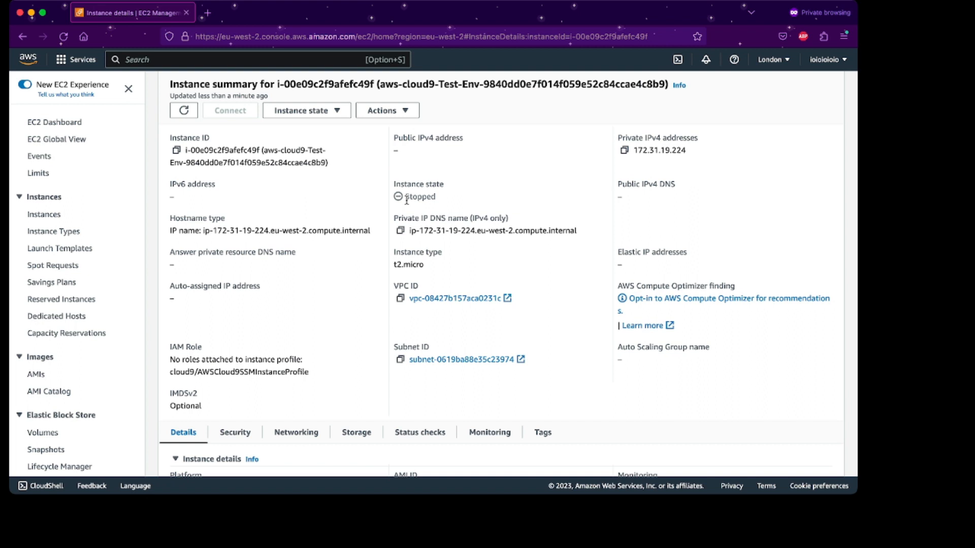
{"action": "double_click", "coordinate": [406, 198]}
{"action": "scroll", "coordinate": [414, 203], "scroll_direction": "down", "scroll_amount": 5}
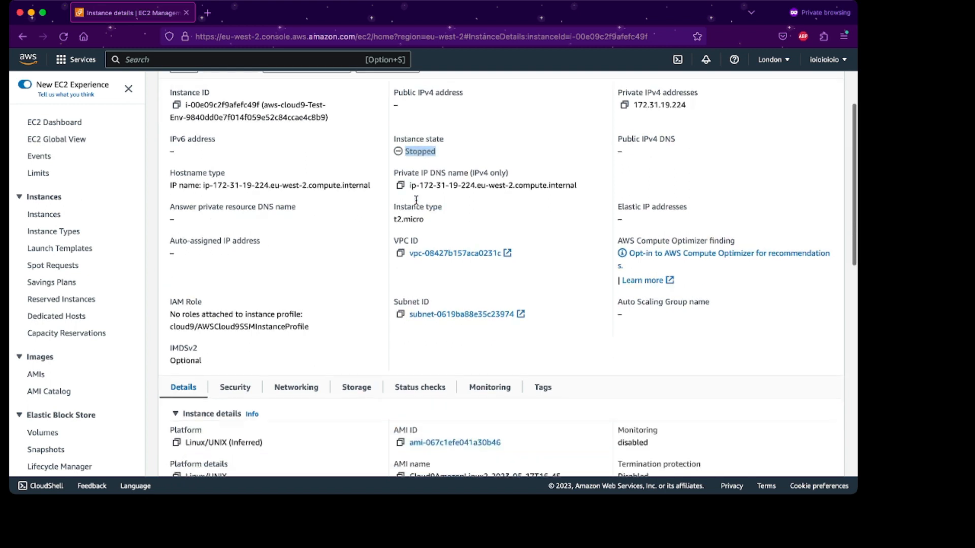
{"action": "scroll", "coordinate": [416, 203], "scroll_direction": "up", "scroll_amount": 5}
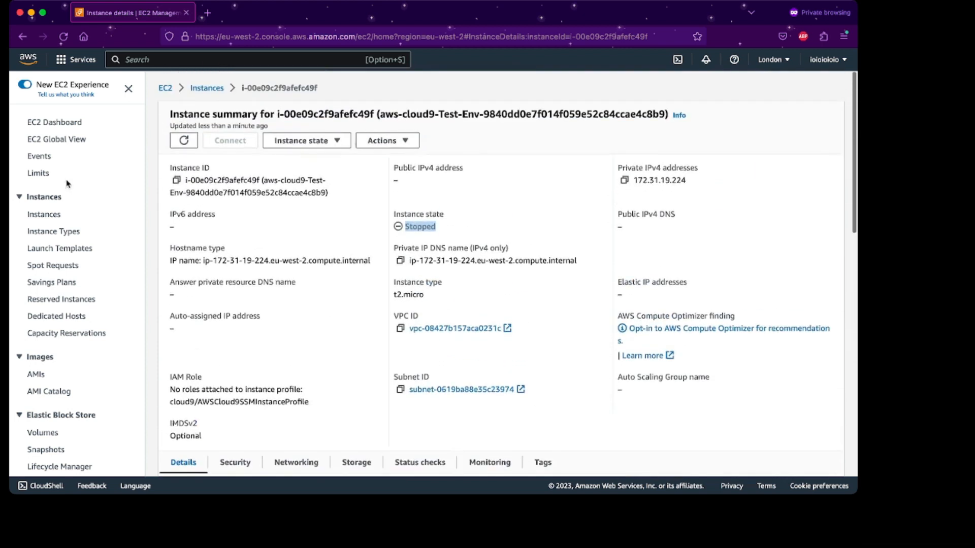
{"action": "left_click", "coordinate": [62, 123]}
{"action": "left_click", "coordinate": [60, 142]}
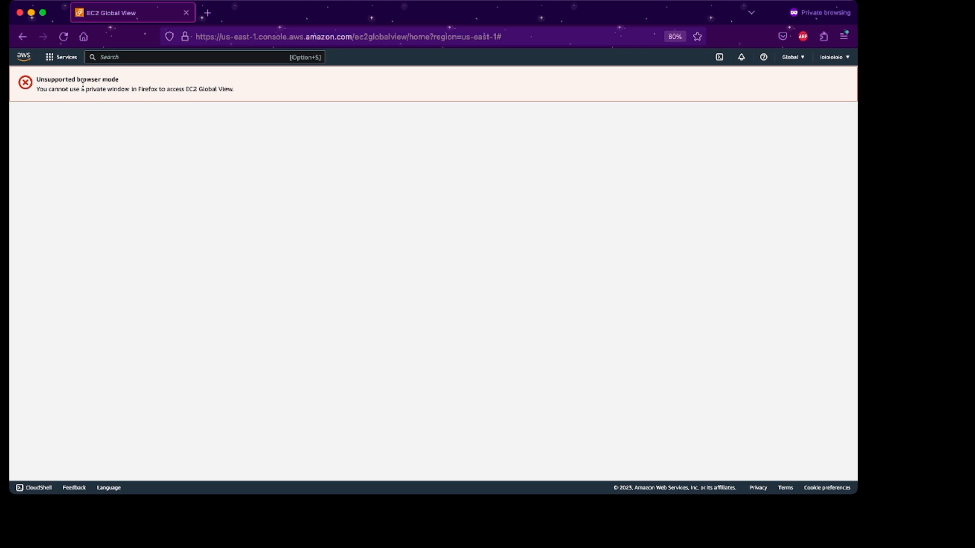
Review the EC2 dashboard in US East (N. Virginia), then return to the London dashboard.
{"action": "left_click", "coordinate": [63, 58]}
{"action": "left_click", "coordinate": [29, 115]}
{"action": "left_click", "coordinate": [23, 36]}
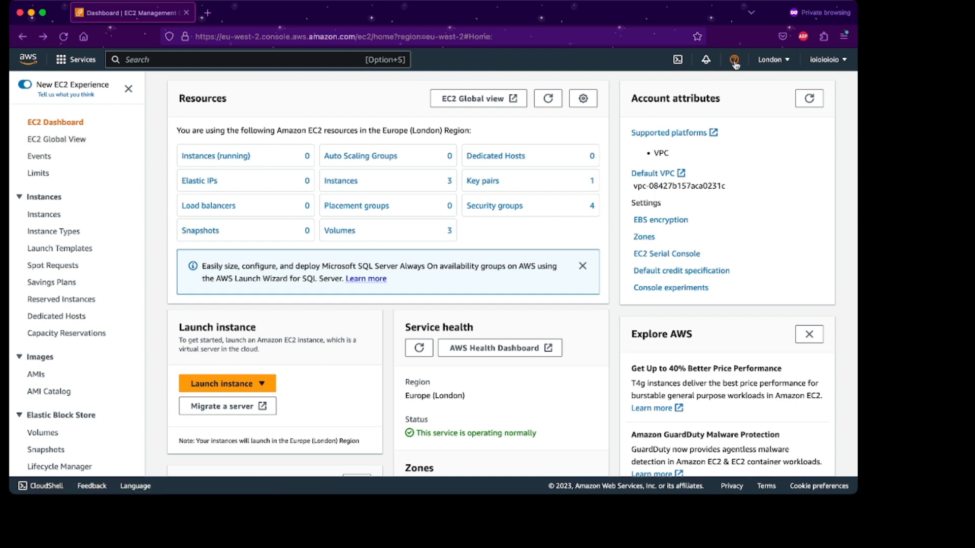
{"action": "left_click", "coordinate": [767, 63]}
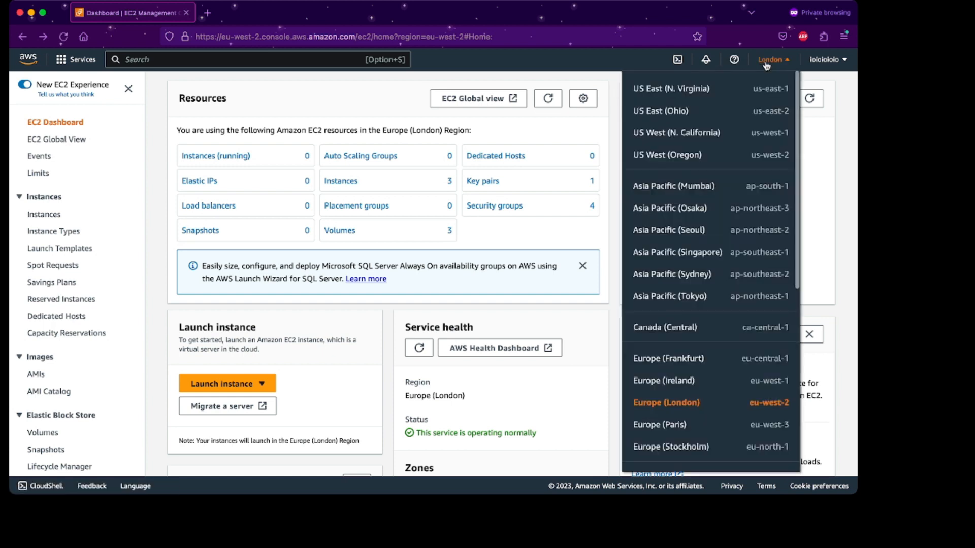
{"action": "left_click", "coordinate": [734, 91]}
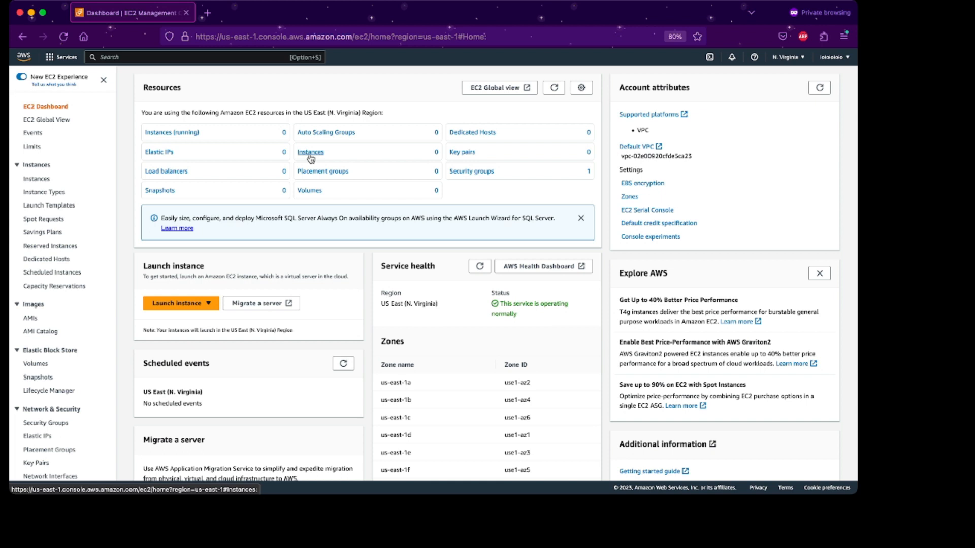
{"action": "left_click", "coordinate": [789, 58]}
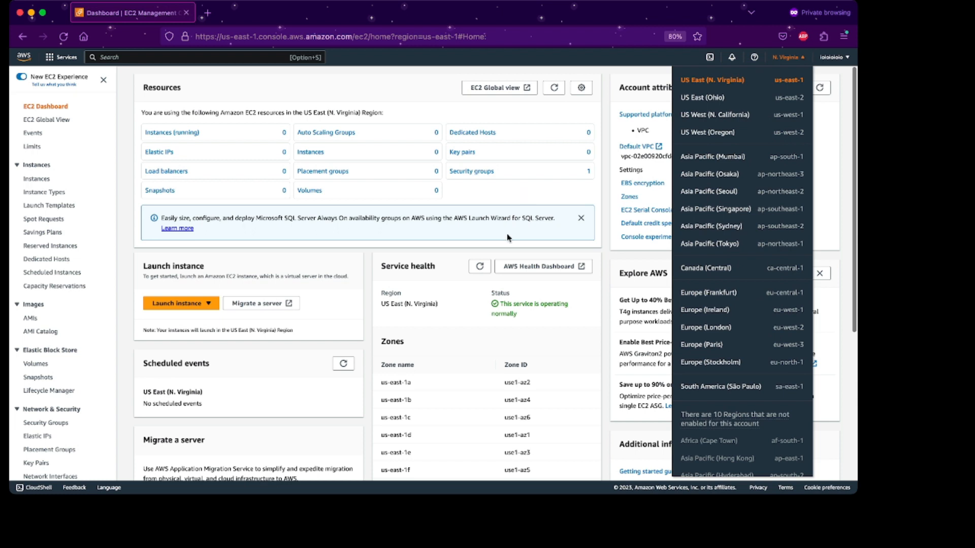
{"action": "left_click", "coordinate": [555, 442]}
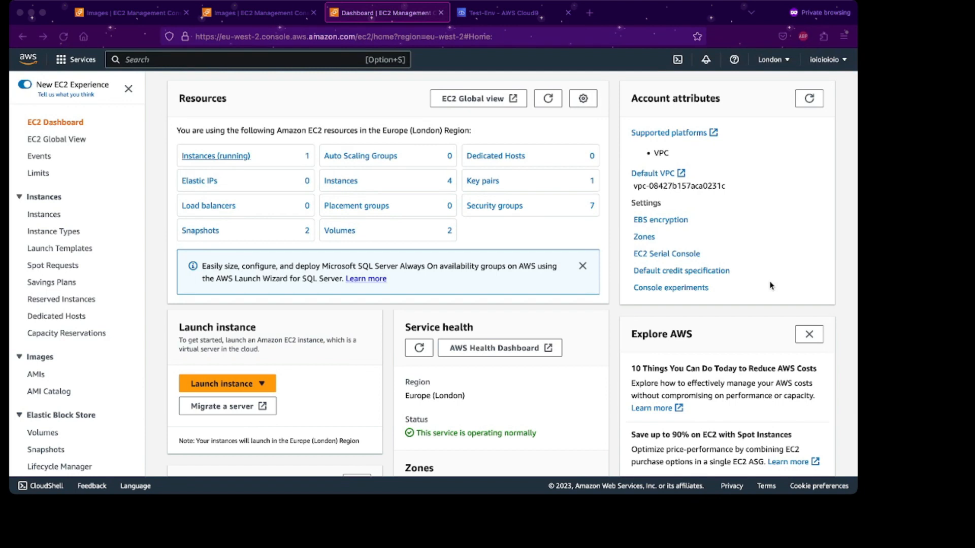
Show only running instances, leaving just aws-cloud9-Test-Env, then go to the Test-Env Cloud9 IDE.
{"action": "left_click", "coordinate": [769, 286]}
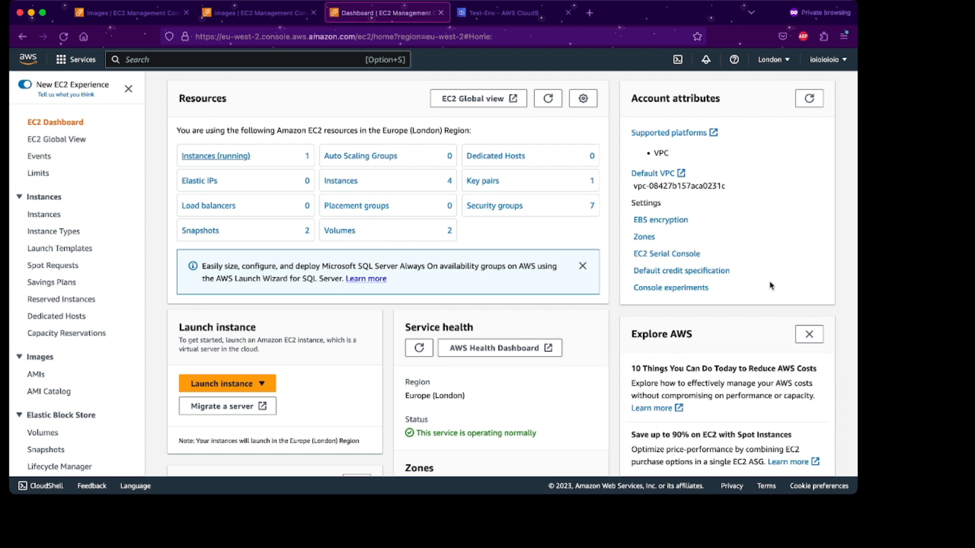
{"action": "left_click", "coordinate": [239, 156]}
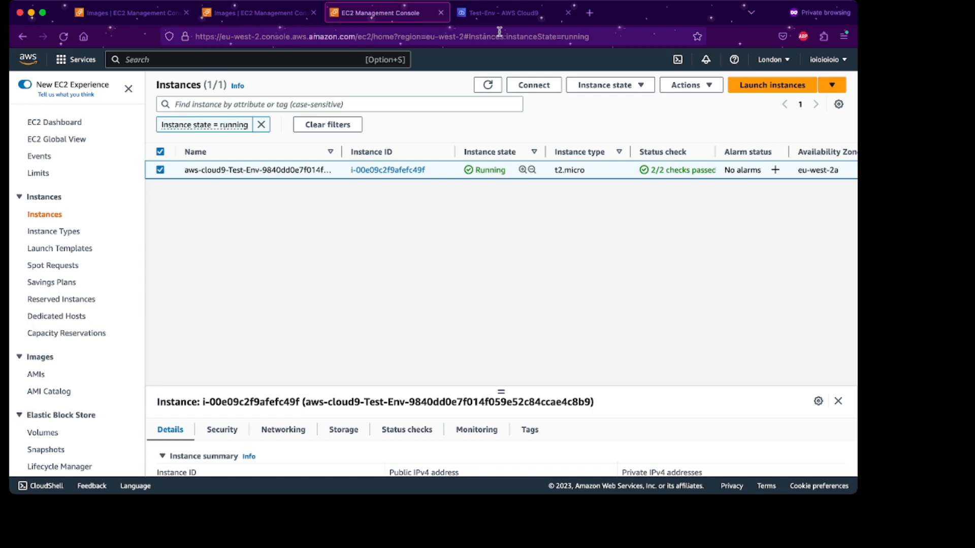
{"action": "left_click", "coordinate": [508, 15]}
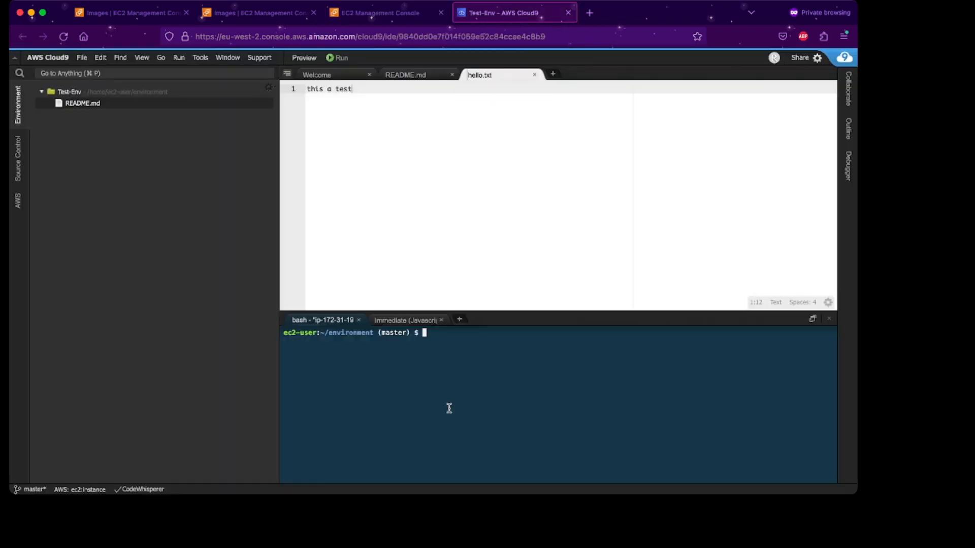
List and clear the Cloud9 terminal, resizing the terminal panel.
{"action": "type", "text": "ls"}
{"action": "key", "text": "Return"}
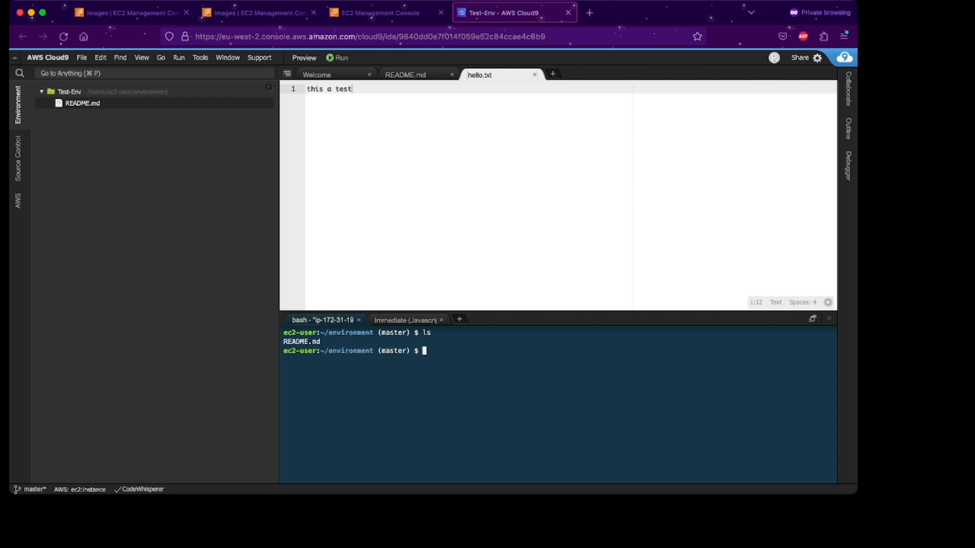
{"action": "left_click_drag", "start_coordinate": [486, 312], "coordinate": [486, 144]}
{"action": "type", "text": "clear"}
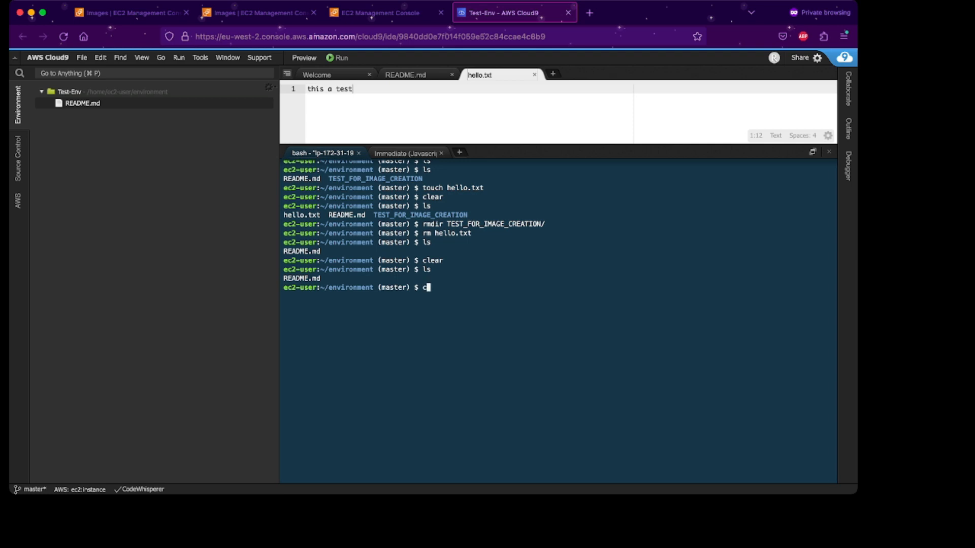
{"action": "key", "text": "Return"}
{"action": "type", "text": "ls"}
{"action": "key", "text": "Return"}
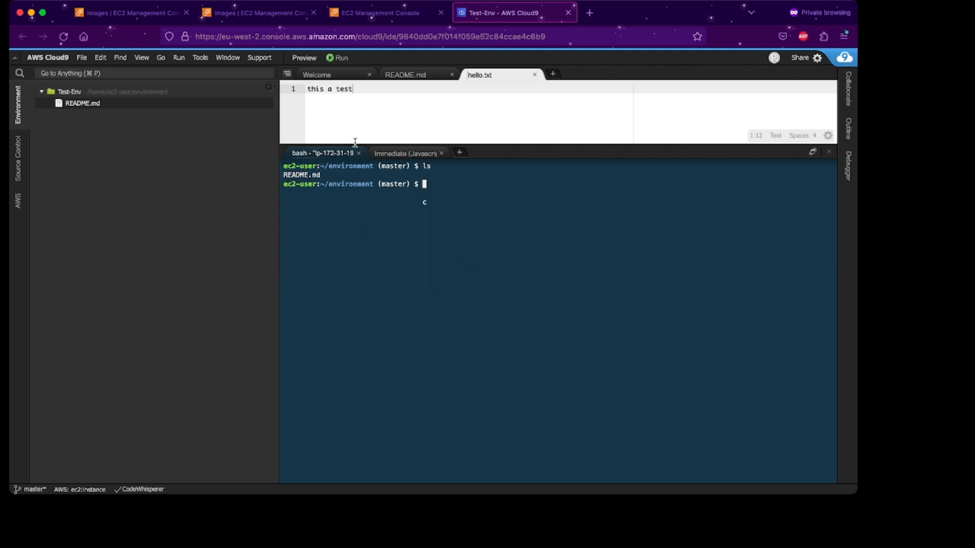
{"action": "left_click_drag", "start_coordinate": [367, 143], "coordinate": [369, 178]}
Create hello.txt with touch, save it containing 'this a test', and confirm it is listed.
{"action": "left_click", "coordinate": [435, 242]}
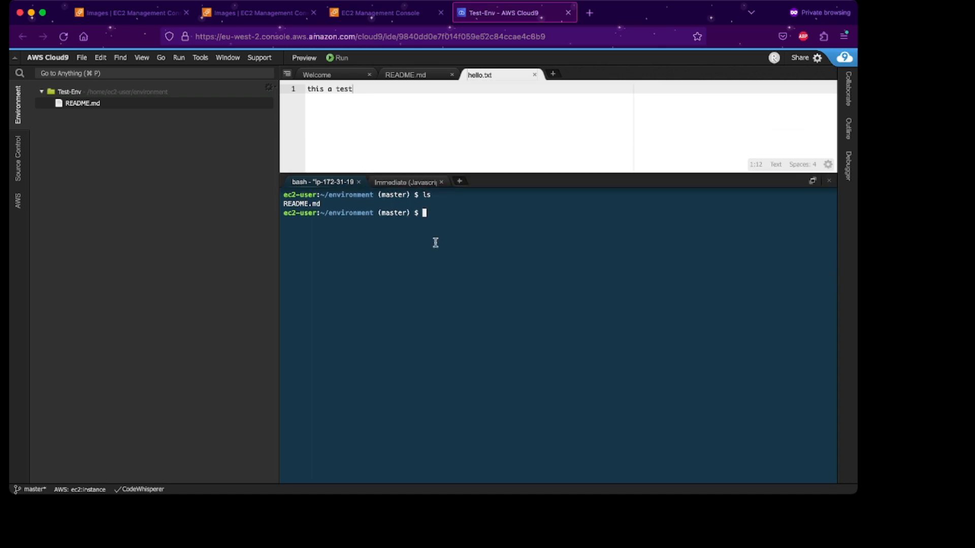
{"action": "type", "text": "touch hello.txt"}
{"action": "key", "text": "Return"}
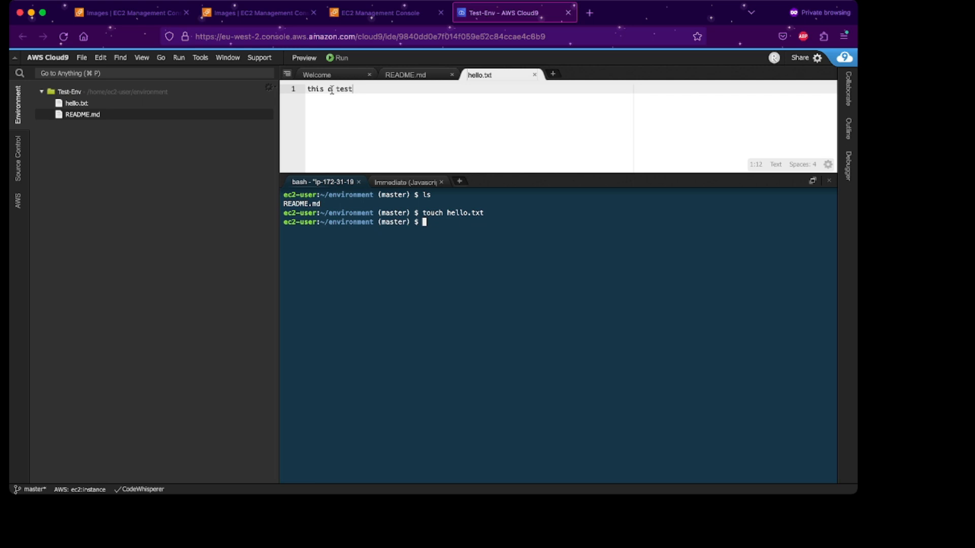
{"action": "double_click", "coordinate": [74, 100]}
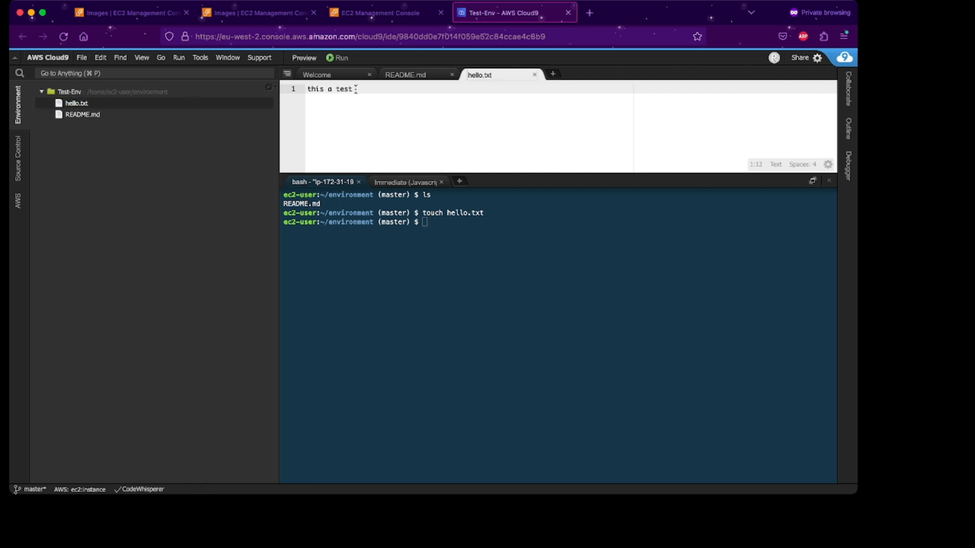
{"action": "key", "text": "super+s"}
{"action": "left_click", "coordinate": [463, 194]}
{"action": "type", "text": "ls"}
{"action": "key", "text": "Return"}
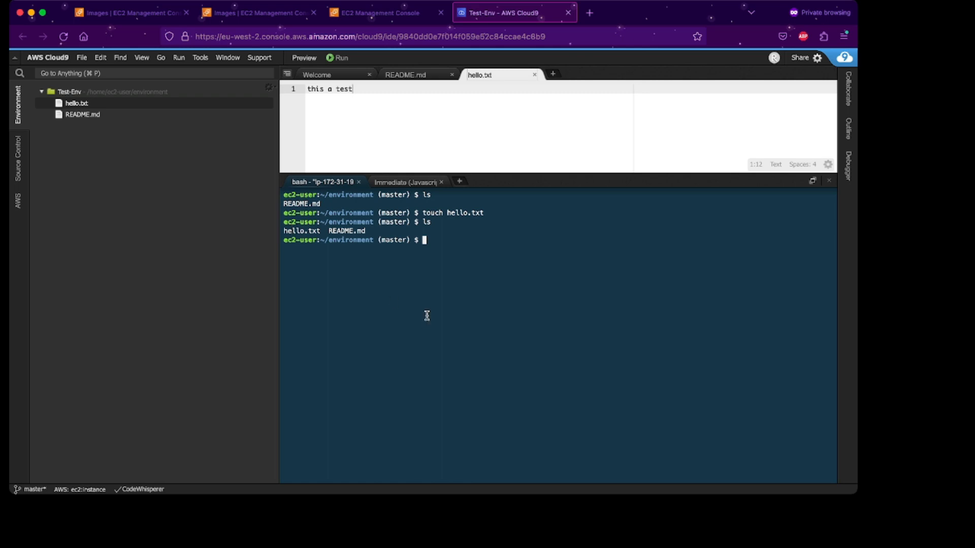
{"action": "left_click", "coordinate": [364, 14]}
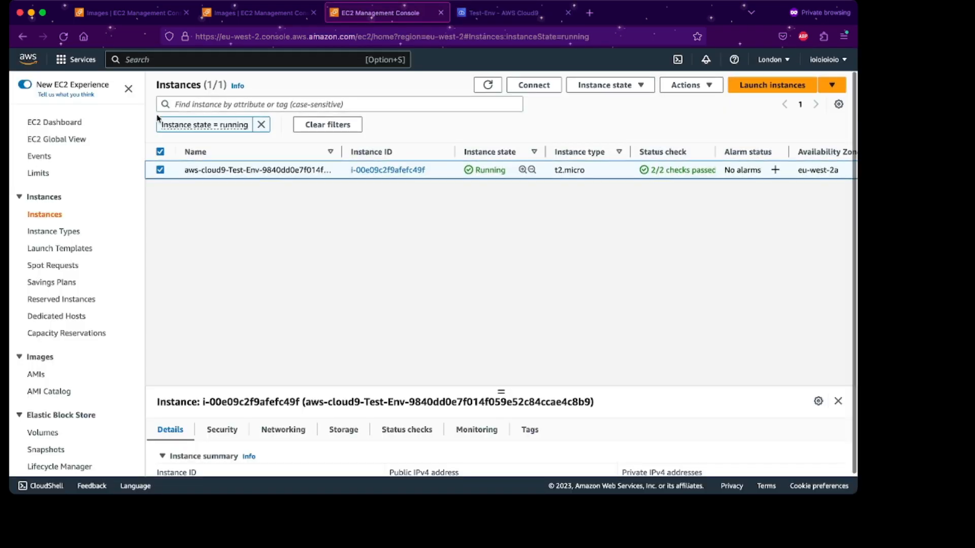
Reload the running list, tick the aws-cloud9-Test-Env instance, and open its Actions menu.
{"action": "left_click", "coordinate": [64, 37]}
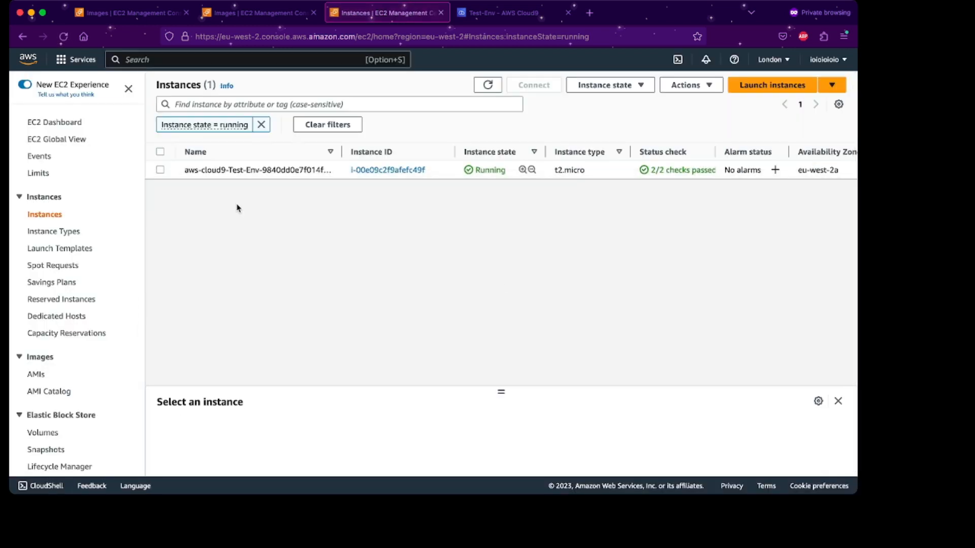
{"action": "left_click", "coordinate": [160, 170]}
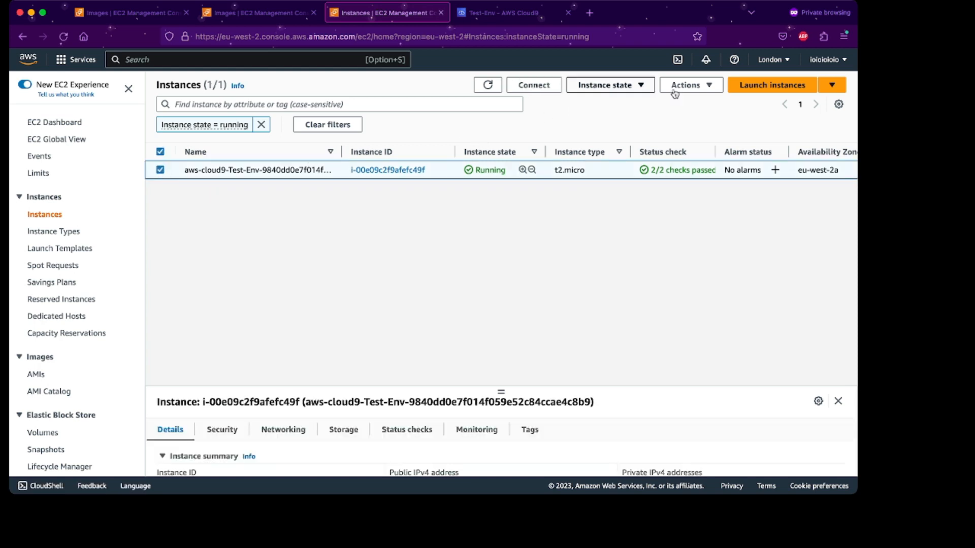
{"action": "left_click", "coordinate": [716, 87]}
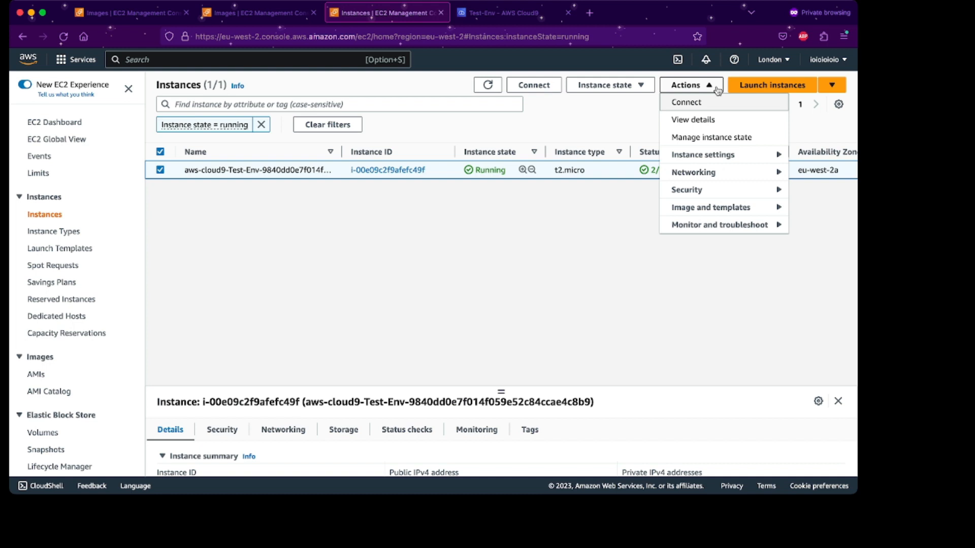
Start Create image for the Cloud9 instance with name Test-image and description 'this is a test'.
{"action": "mouse_move", "coordinate": [710, 210]}
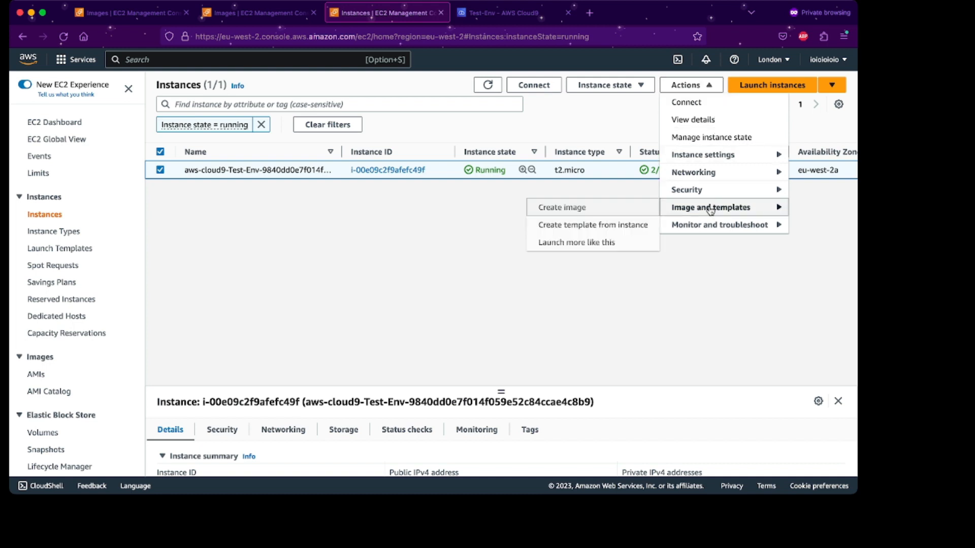
{"action": "left_click", "coordinate": [631, 211]}
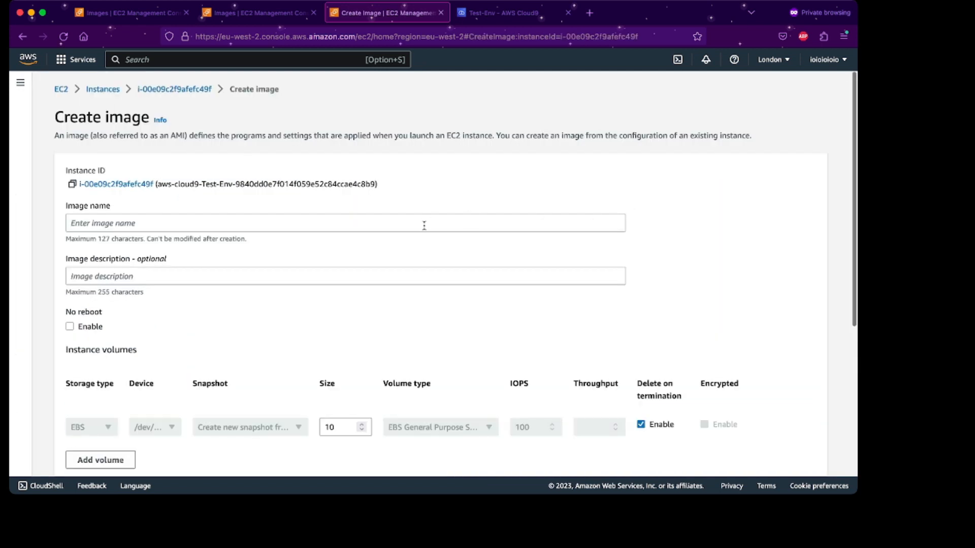
{"action": "scroll", "coordinate": [374, 219], "scroll_direction": "down", "scroll_amount": 3}
{"action": "left_click", "coordinate": [252, 151]}
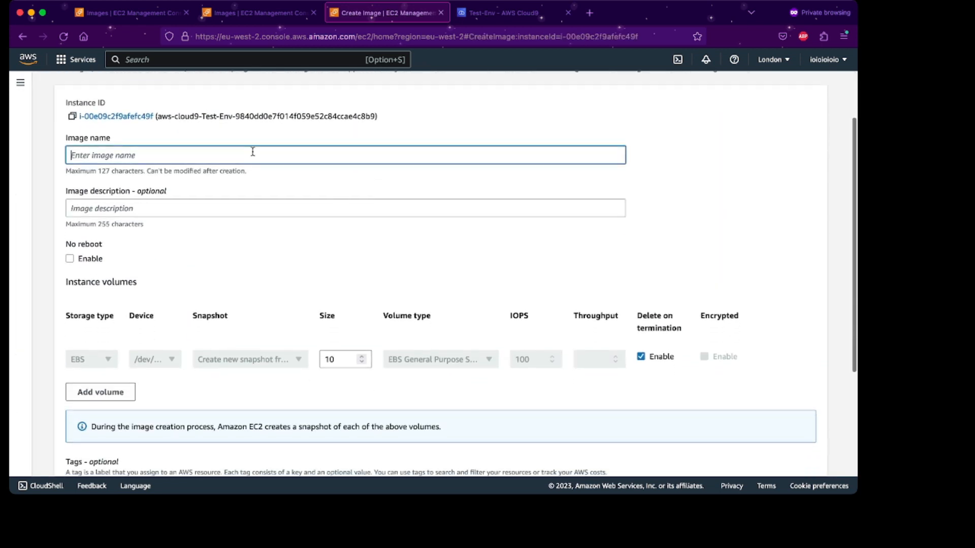
{"action": "type", "text": "Test-image"}
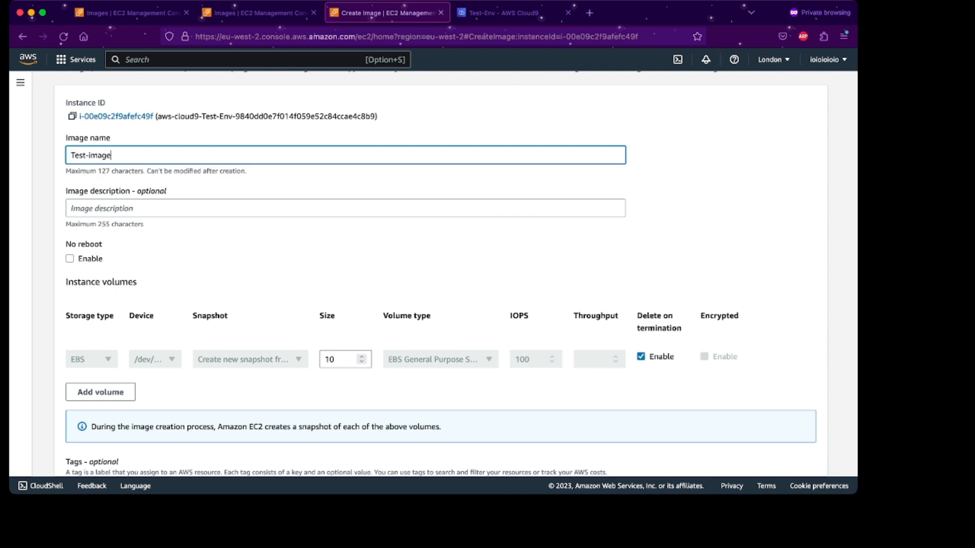
{"action": "left_click", "coordinate": [178, 207]}
{"action": "type", "text": "this is"}
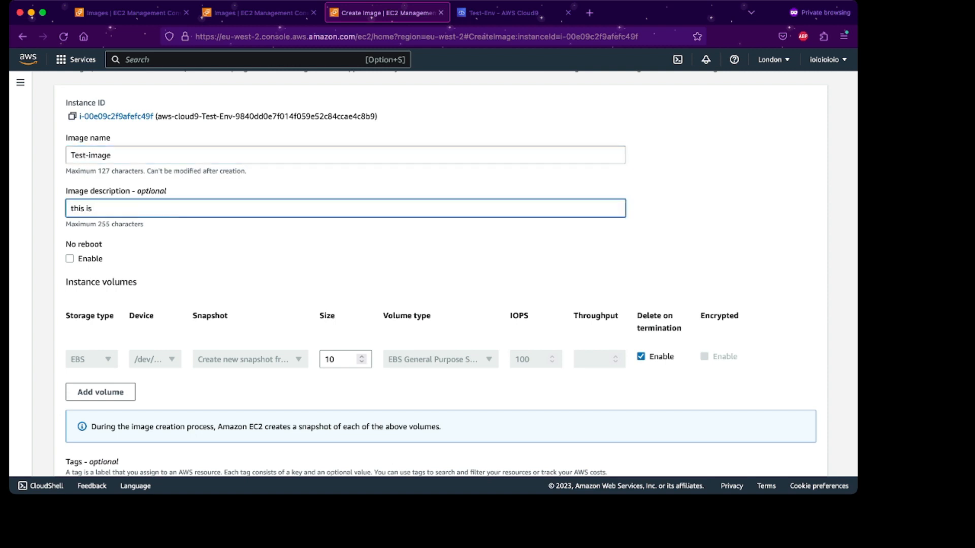
{"action": "type", "text": " a test"}
{"action": "scroll", "coordinate": [205, 247], "scroll_direction": "down", "scroll_amount": 3}
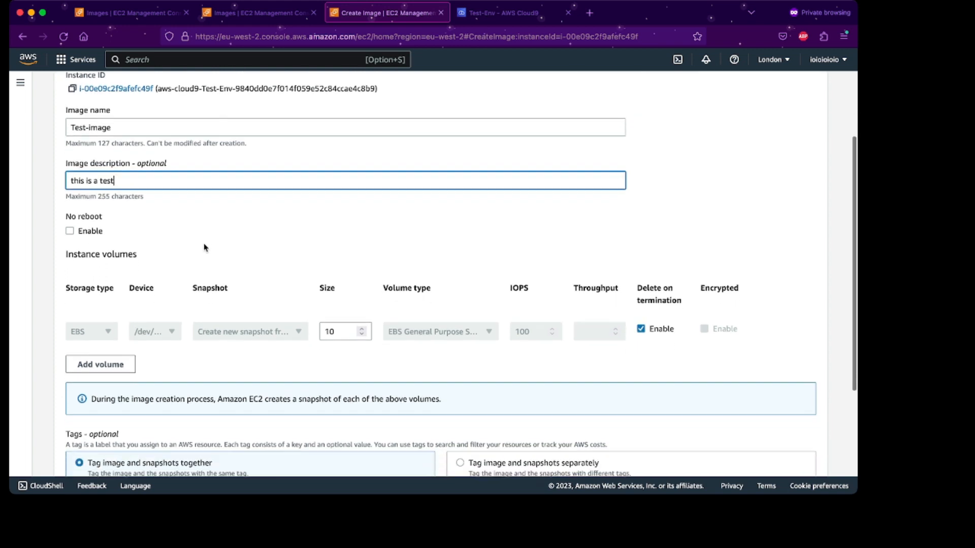
{"action": "scroll", "coordinate": [222, 228], "scroll_direction": "up", "scroll_amount": 1}
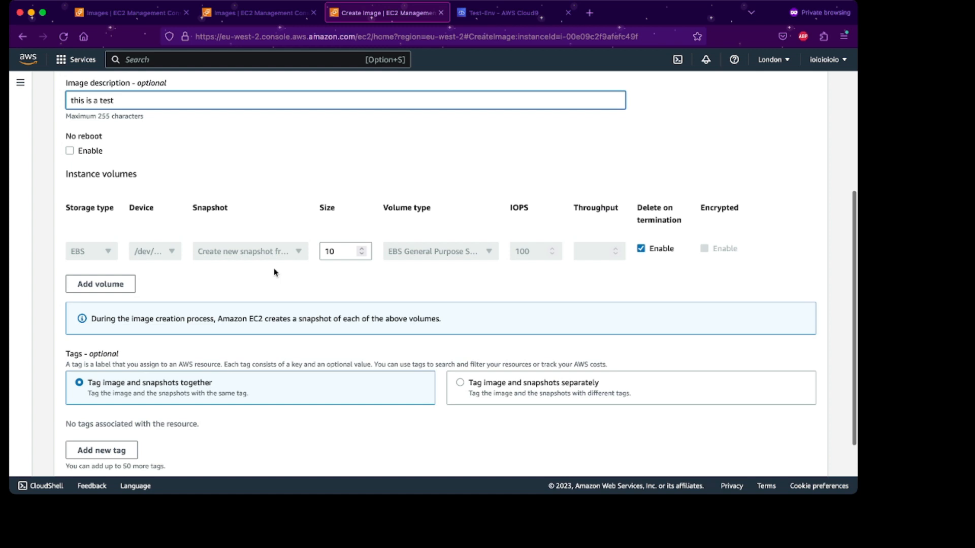
{"action": "scroll", "coordinate": [274, 271], "scroll_direction": "down", "scroll_amount": 1}
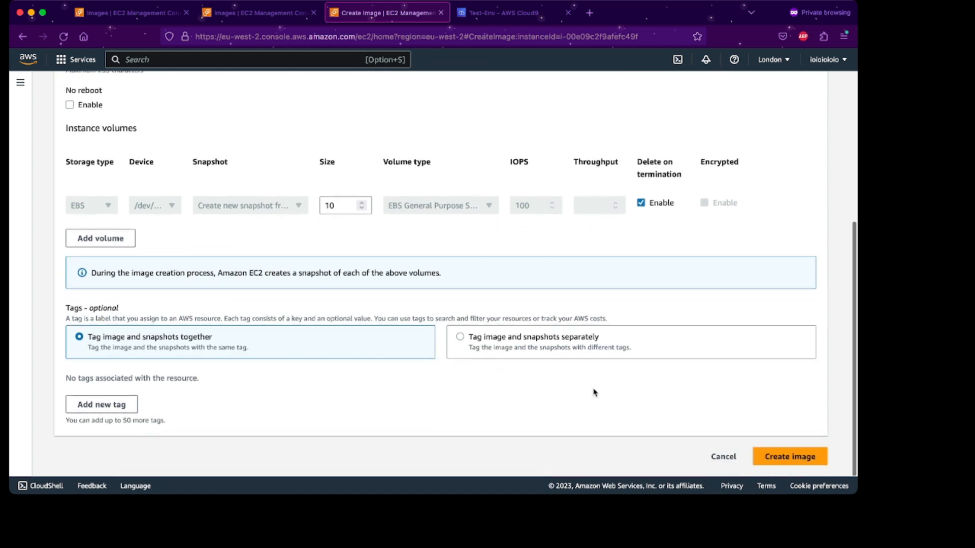
Create the Test-image AMI and open the account's AMIs list.
{"action": "left_click", "coordinate": [786, 461]}
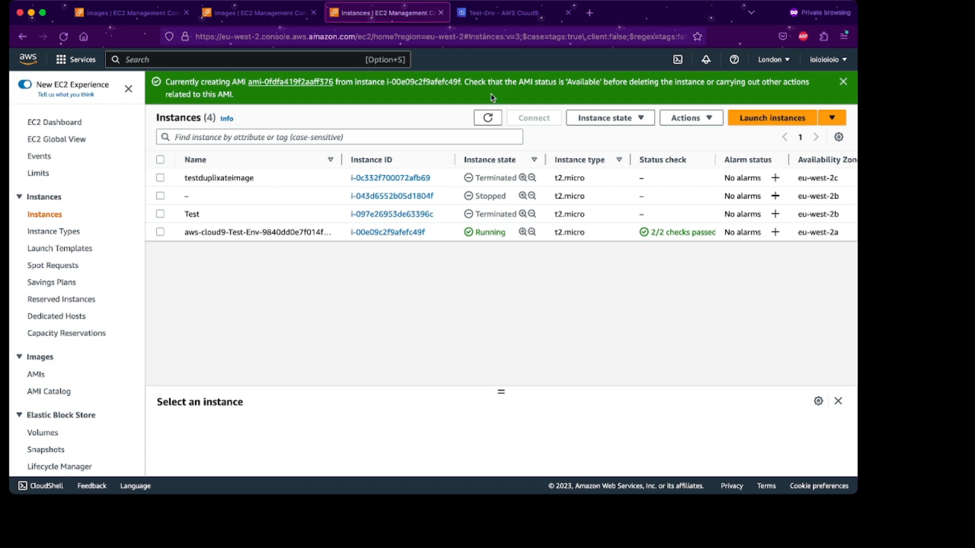
{"action": "left_click", "coordinate": [63, 38]}
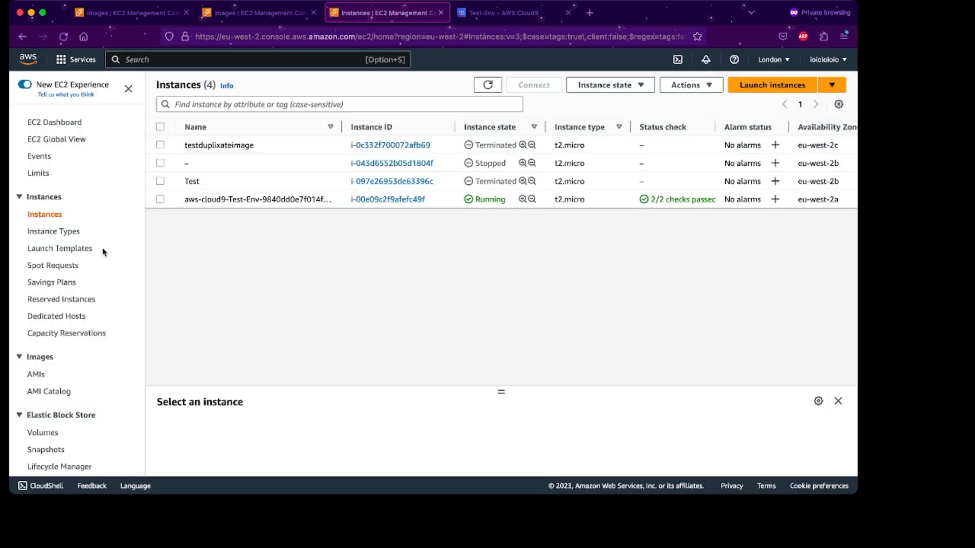
{"action": "left_click", "coordinate": [54, 124]}
{"action": "scroll", "coordinate": [102, 263], "scroll_direction": "down", "scroll_amount": 3}
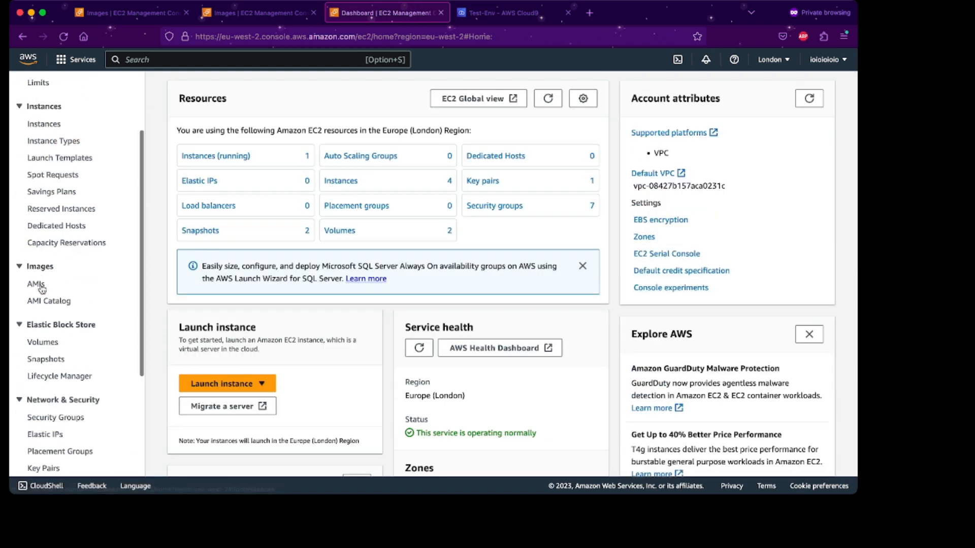
{"action": "left_click", "coordinate": [36, 284]}
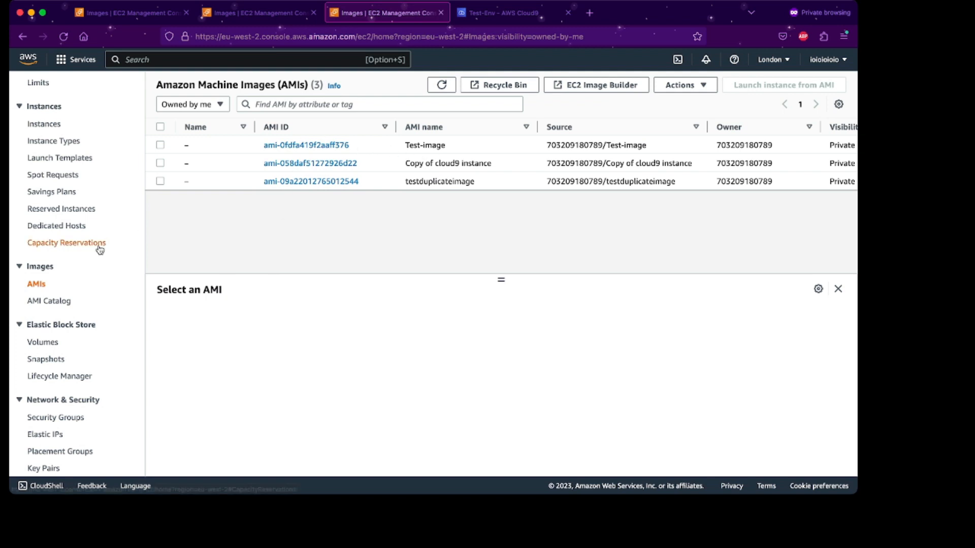
Reload the AMIs list to check Test-image's status, which shows Pending.
{"action": "scroll", "coordinate": [416, 146], "scroll_direction": "right", "scroll_amount": 5}
{"action": "scroll", "coordinate": [417, 147], "scroll_direction": "right", "scroll_amount": 4}
{"action": "double_click", "coordinate": [689, 145]}
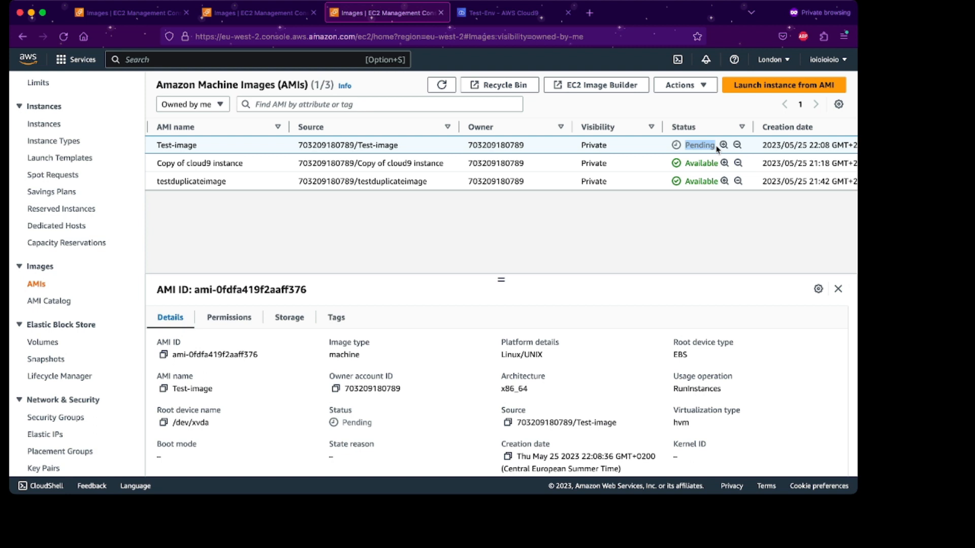
{"action": "key", "text": "super+r"}
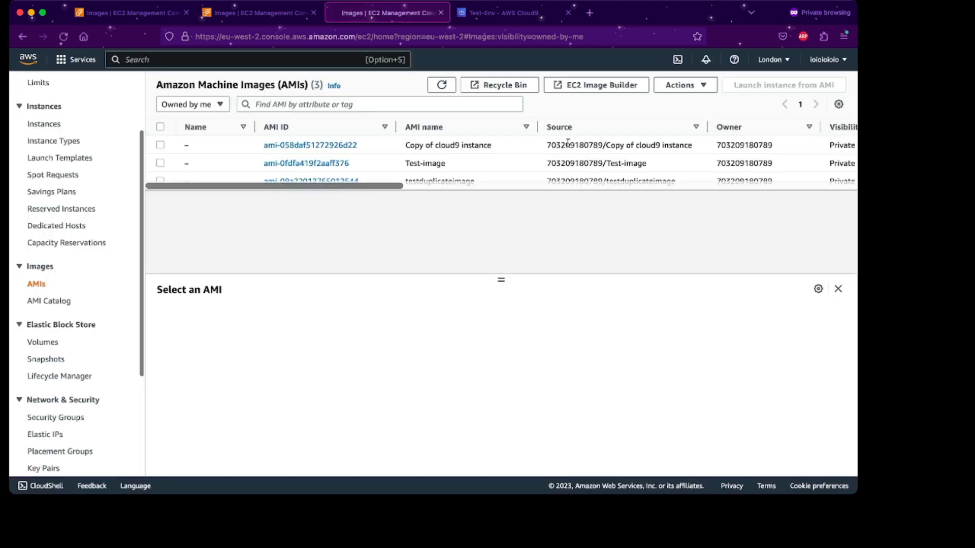
{"action": "scroll", "coordinate": [568, 143], "scroll_direction": "right", "scroll_amount": 3}
{"action": "scroll", "coordinate": [568, 145], "scroll_direction": "right", "scroll_amount": 3}
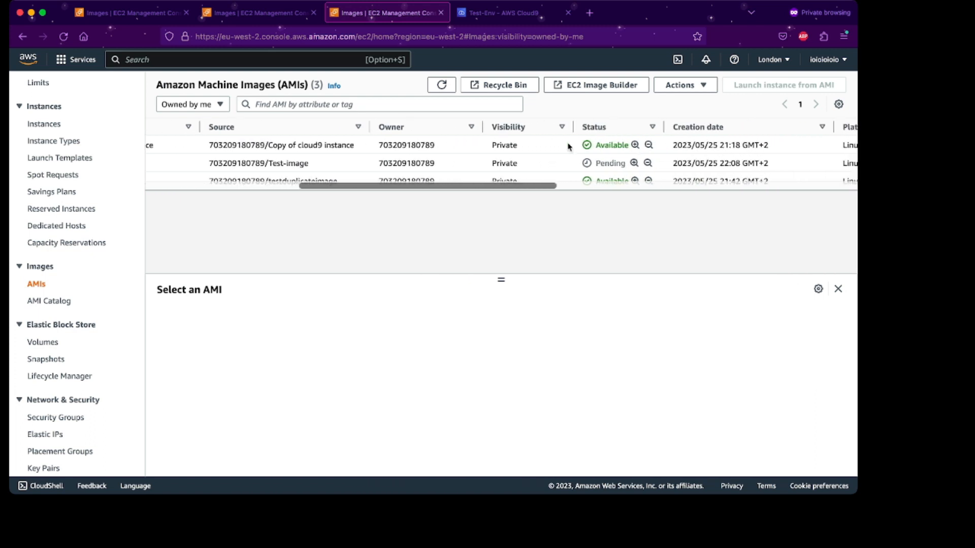
{"action": "scroll", "coordinate": [568, 146], "scroll_direction": "left", "scroll_amount": 6}
{"action": "scroll", "coordinate": [569, 147], "scroll_direction": "right", "scroll_amount": 3}
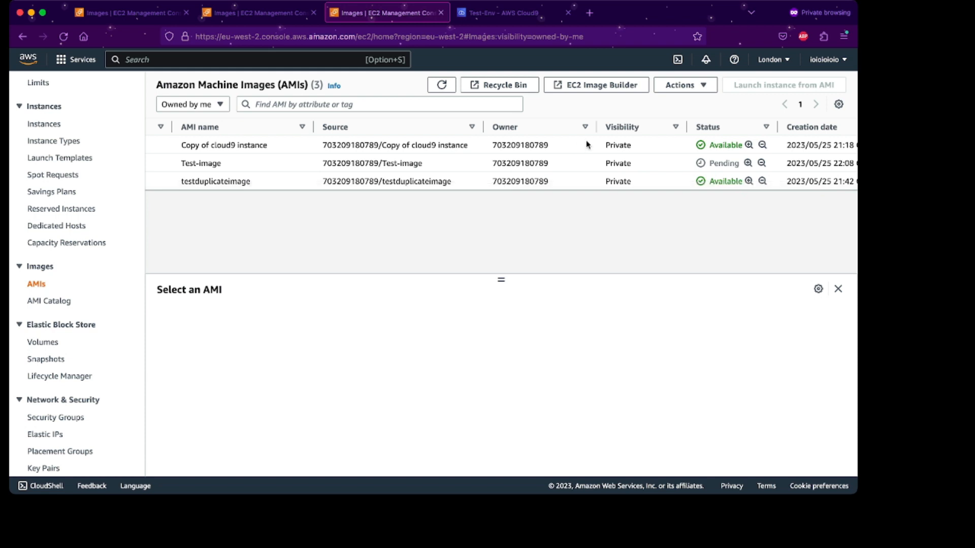
{"action": "scroll", "coordinate": [602, 144], "scroll_direction": "right", "scroll_amount": 3}
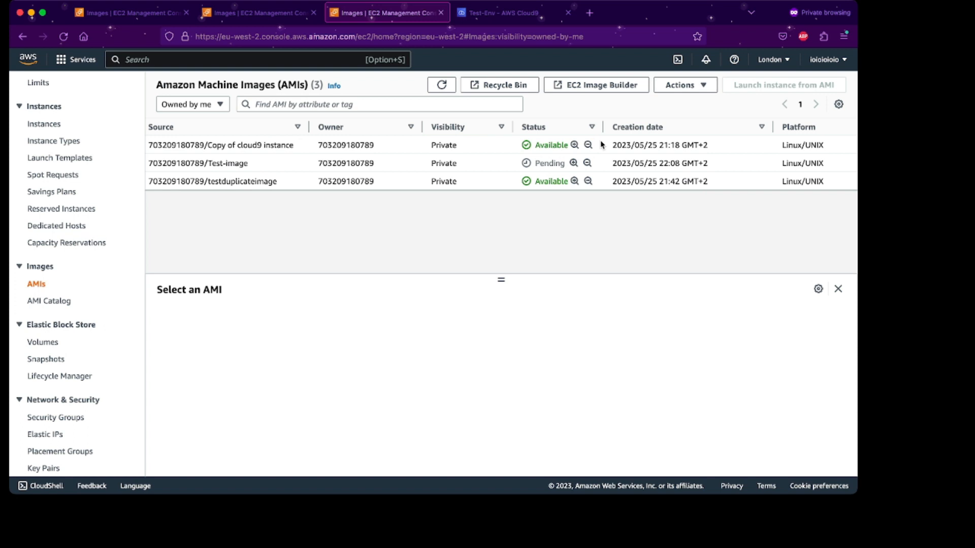
{"action": "scroll", "coordinate": [601, 144], "scroll_direction": "right", "scroll_amount": 10}
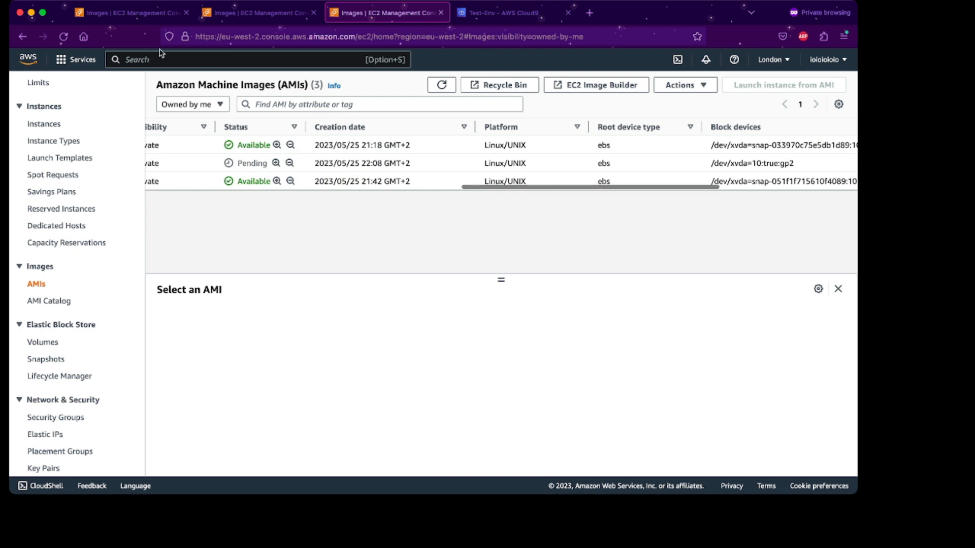
{"action": "left_click", "coordinate": [63, 36]}
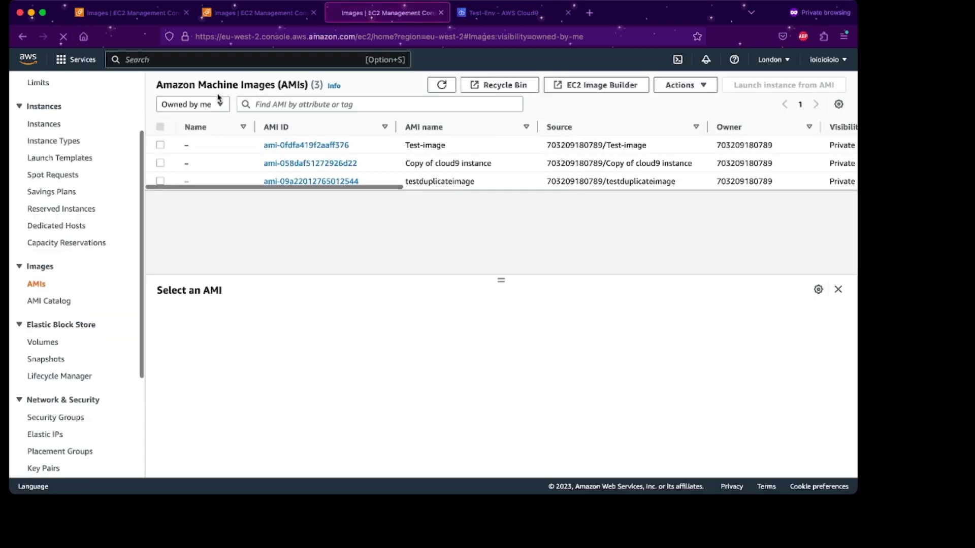
{"action": "scroll", "coordinate": [348, 123], "scroll_direction": "right", "scroll_amount": 7}
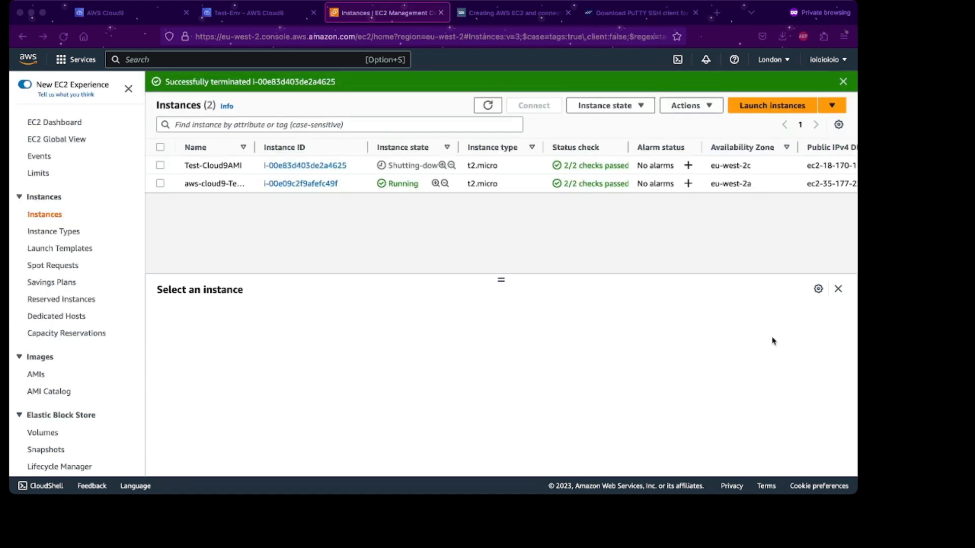
Start launching a new instance named 'Cloud9 AMI EC2 instance'.
{"action": "left_click", "coordinate": [341, 221]}
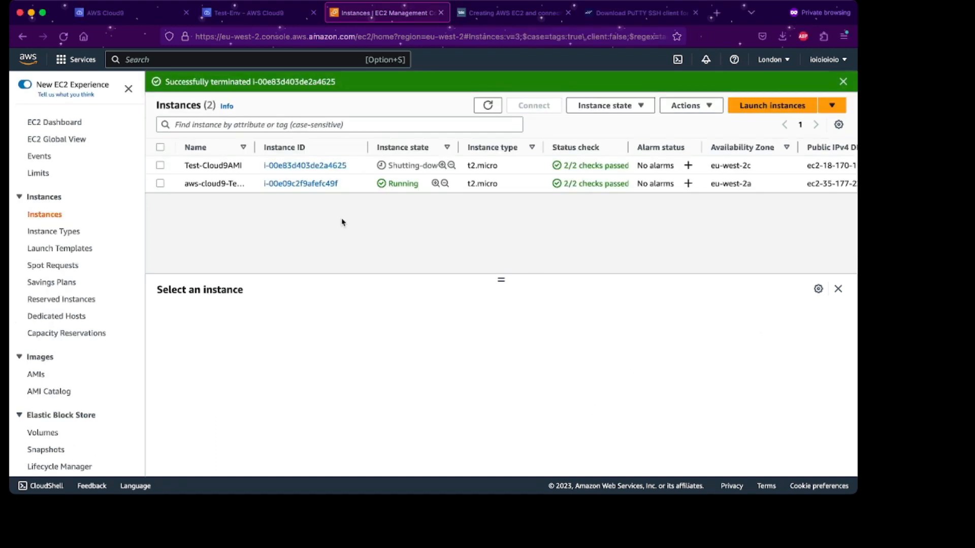
{"action": "scroll", "coordinate": [137, 154], "scroll_direction": "up", "scroll_amount": 1}
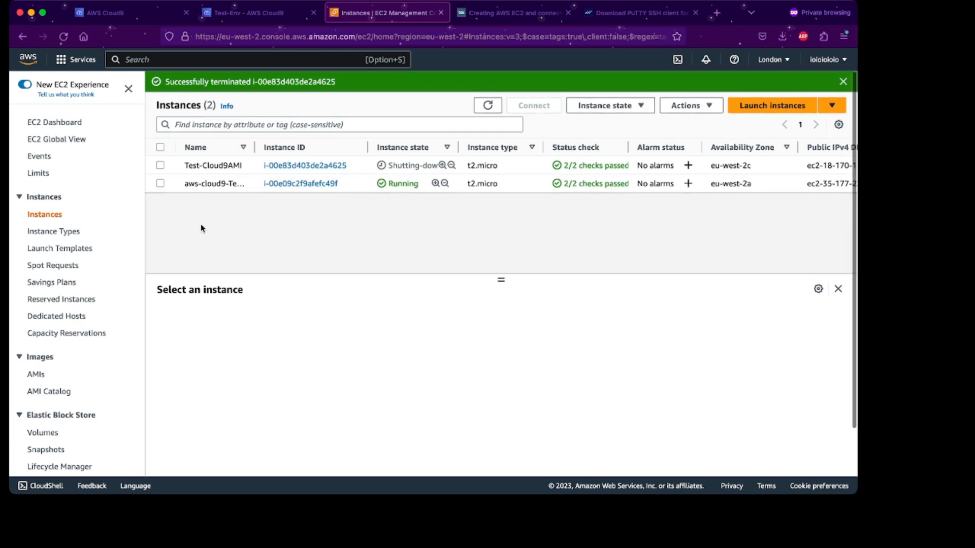
{"action": "left_click", "coordinate": [63, 37]}
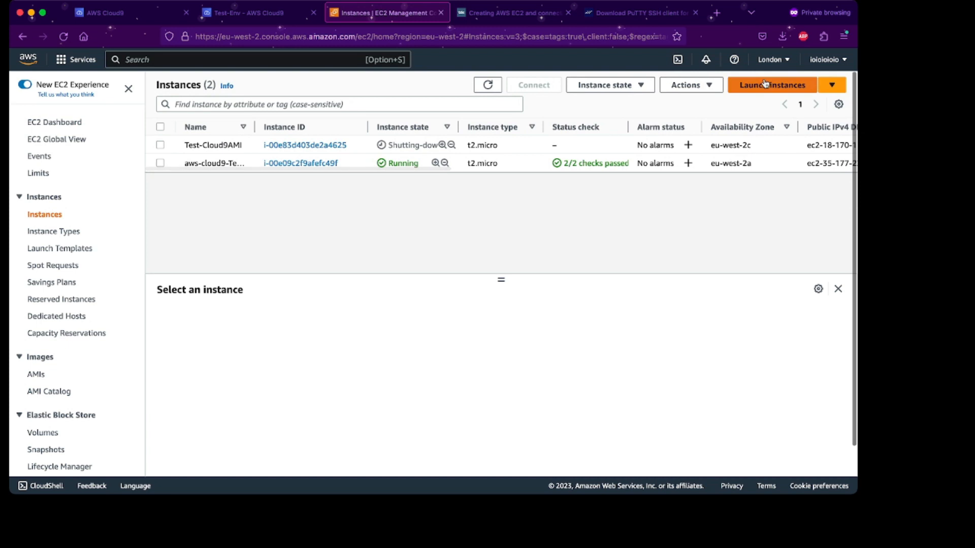
{"action": "left_click", "coordinate": [763, 84]}
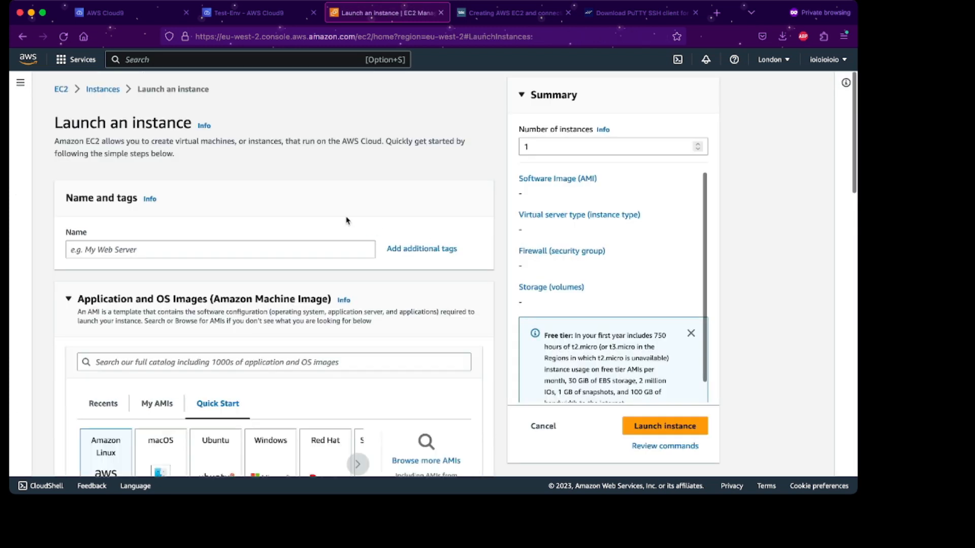
{"action": "scroll", "coordinate": [345, 219], "scroll_direction": "down", "scroll_amount": 1}
{"action": "left_click", "coordinate": [336, 220]}
{"action": "type", "text": "C"}
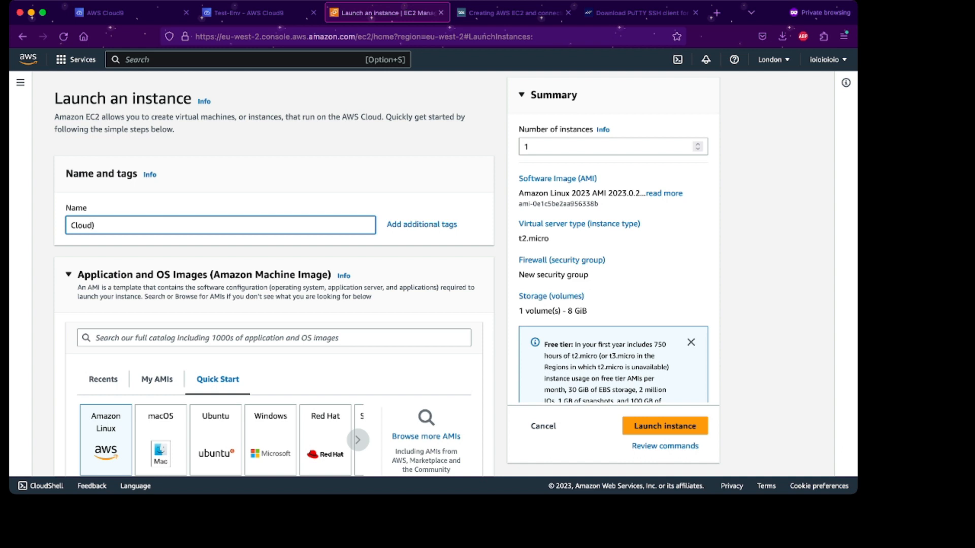
{"action": "type", "text": "loud9 AMI EC2 instance"}
Select the owned AMI 'Copy of cloud9 instance' under My AMIs instead of Test-image.
{"action": "scroll", "coordinate": [156, 203], "scroll_direction": "down", "scroll_amount": 5}
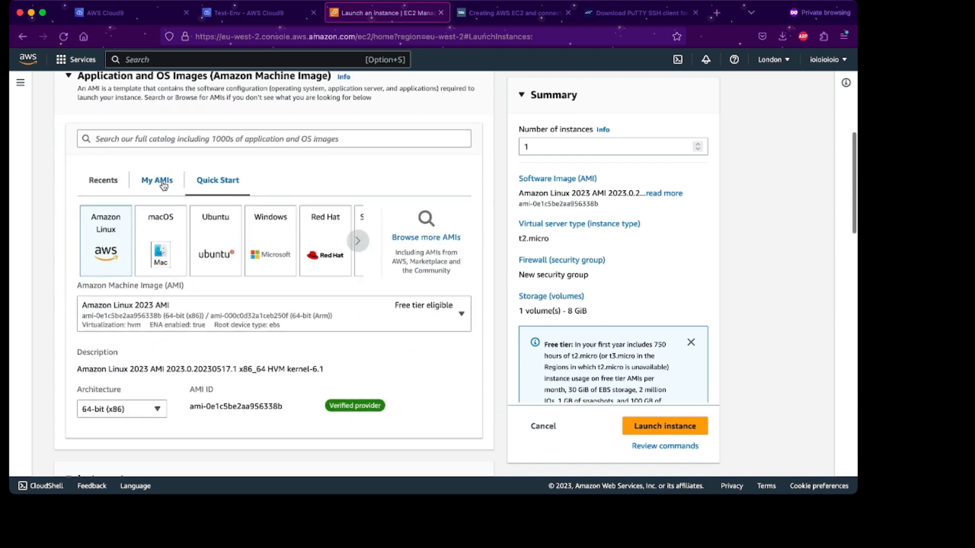
{"action": "left_click", "coordinate": [161, 184]}
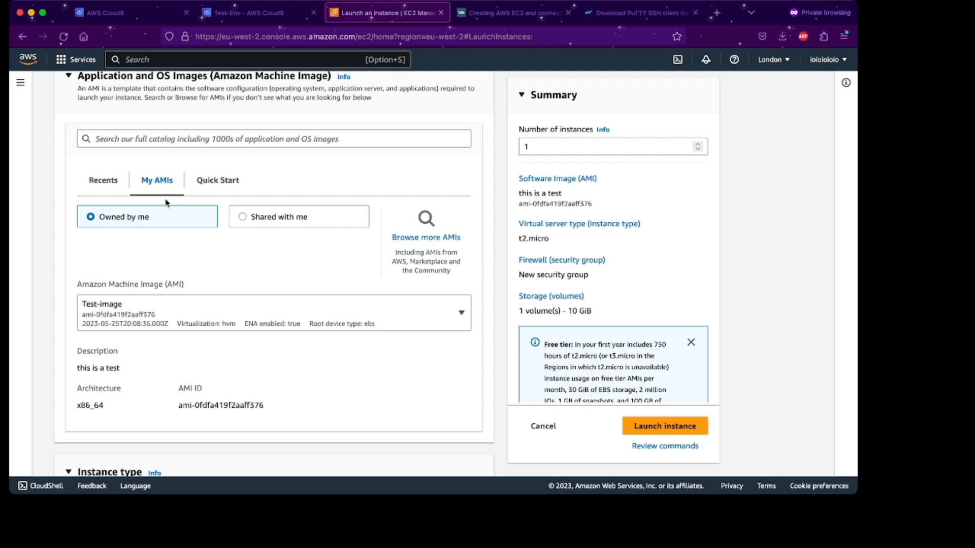
{"action": "scroll", "coordinate": [178, 254], "scroll_direction": "down", "scroll_amount": 1}
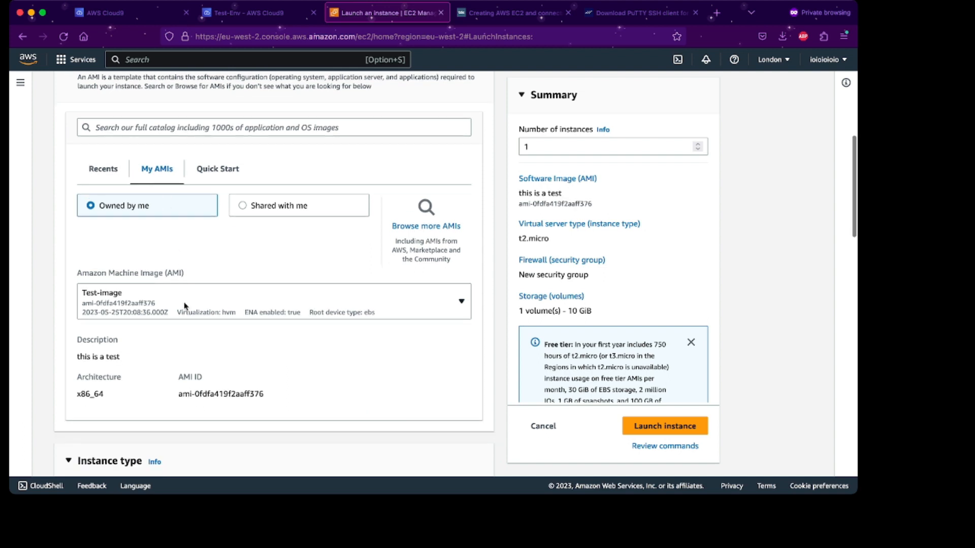
{"action": "left_click", "coordinate": [140, 305]}
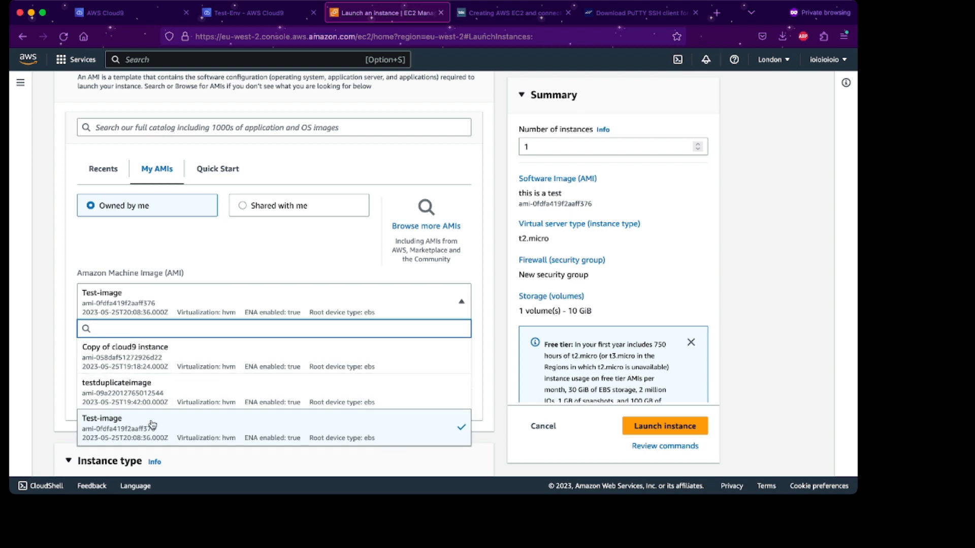
{"action": "left_click", "coordinate": [157, 361]}
{"action": "scroll", "coordinate": [190, 312], "scroll_direction": "down", "scroll_amount": 1}
{"action": "scroll", "coordinate": [190, 314], "scroll_direction": "down", "scroll_amount": 5}
{"action": "scroll", "coordinate": [207, 174], "scroll_direction": "up", "scroll_amount": 2}
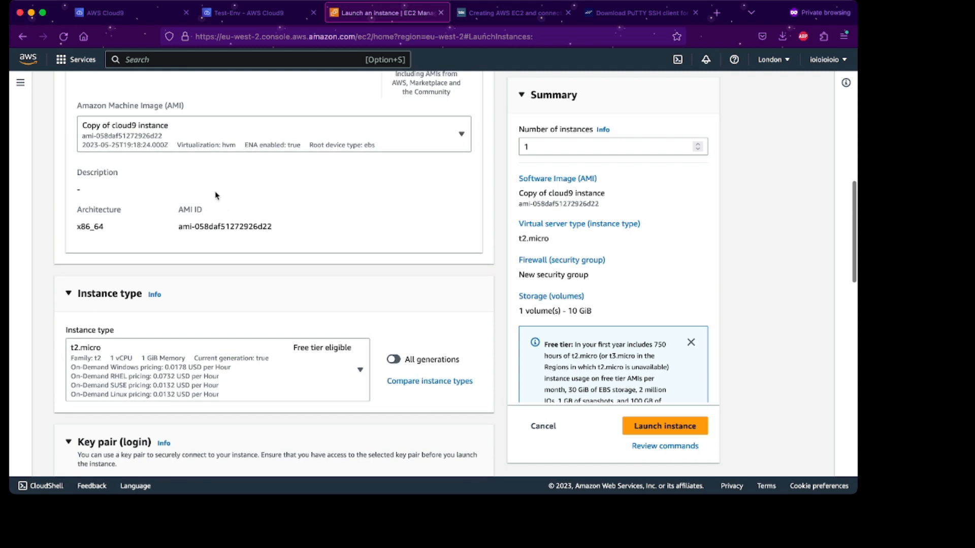
{"action": "scroll", "coordinate": [221, 201], "scroll_direction": "down", "scroll_amount": 4}
{"action": "scroll", "coordinate": [219, 201], "scroll_direction": "down", "scroll_amount": 3}
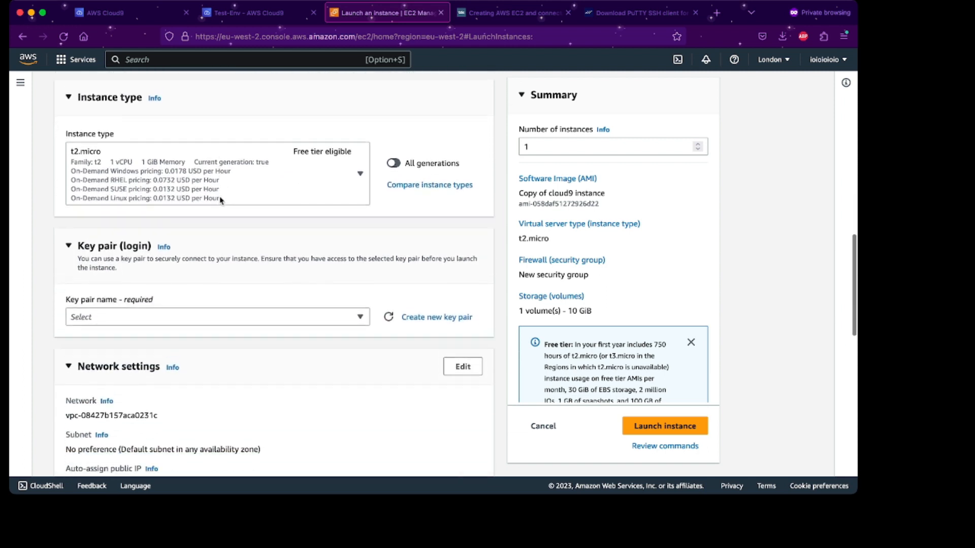
Create a new RSA .pem key pair named Cloud9KeyPair and download its key.
{"action": "left_click", "coordinate": [427, 310]}
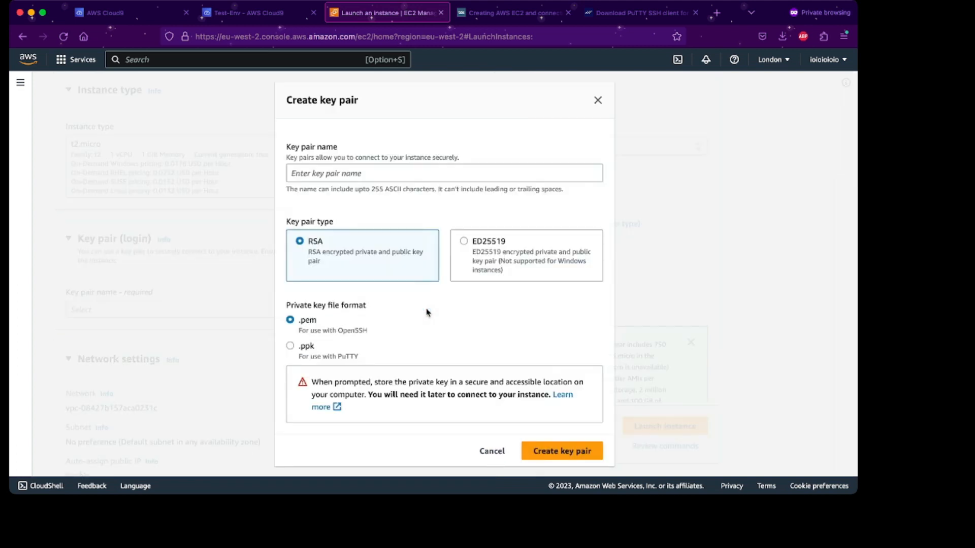
{"action": "left_click", "coordinate": [394, 177]}
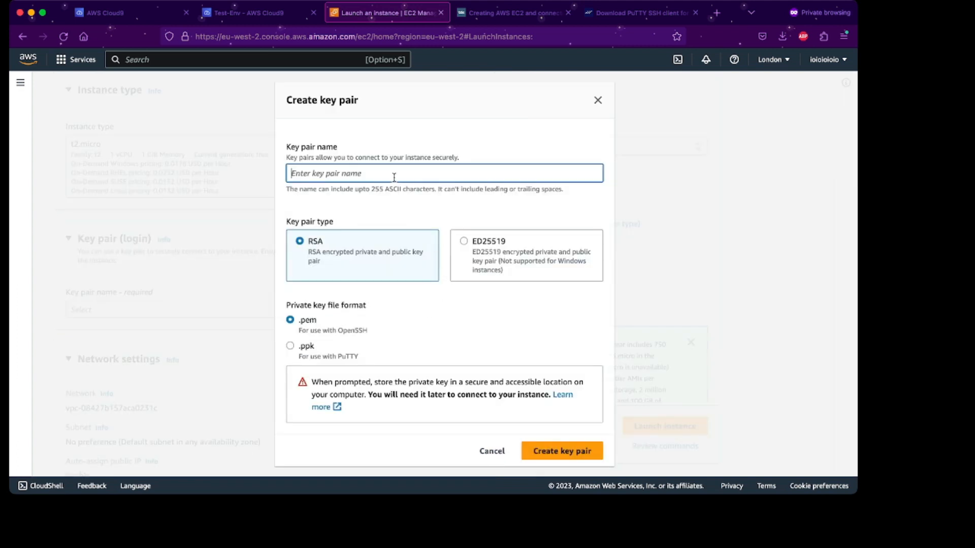
{"action": "type", "text": "Cloud9"}
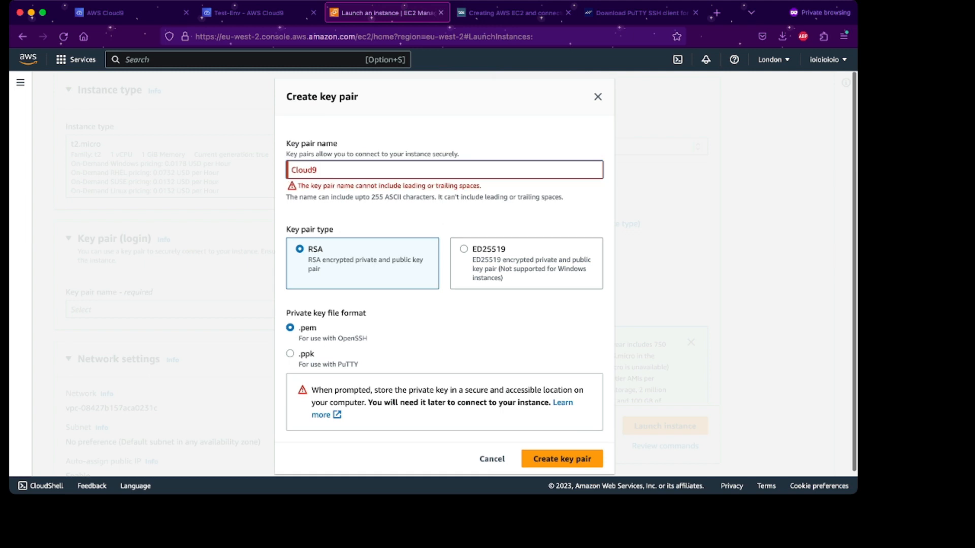
{"action": "key", "text": "BackSpace"}
{"action": "type", "text": "KeyPair"}
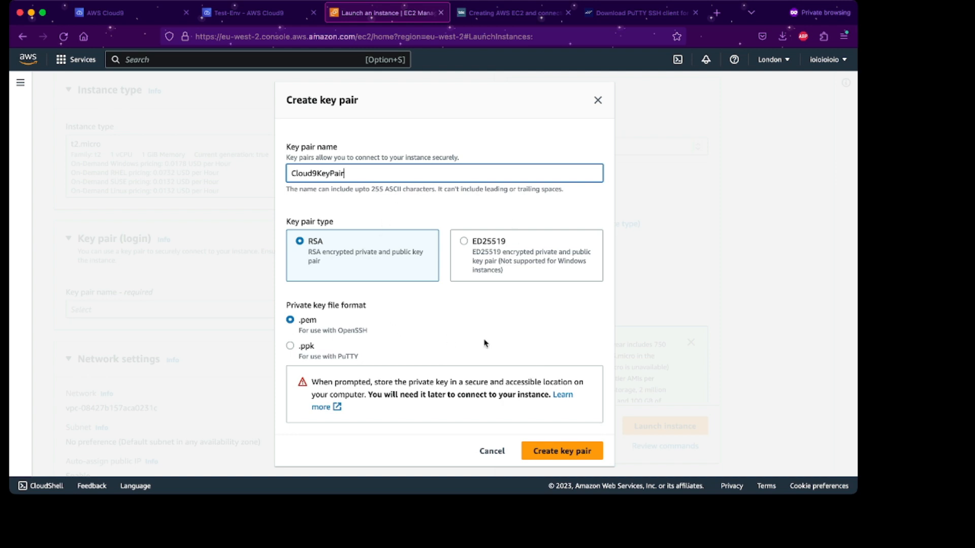
{"action": "left_click", "coordinate": [578, 449]}
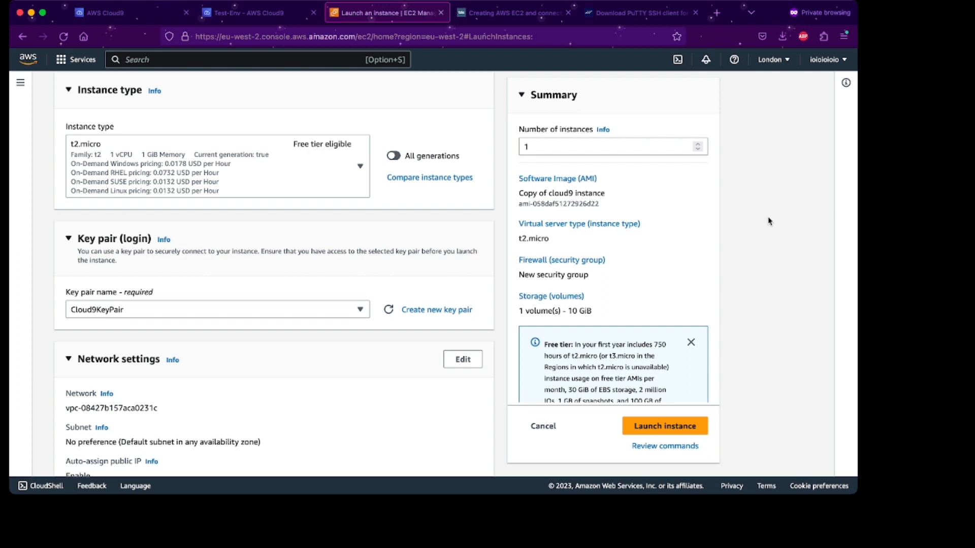
Review the network and storage settings on the launch form.
{"action": "scroll", "coordinate": [769, 221], "scroll_direction": "down", "scroll_amount": 2}
{"action": "scroll", "coordinate": [769, 221], "scroll_direction": "down", "scroll_amount": 6}
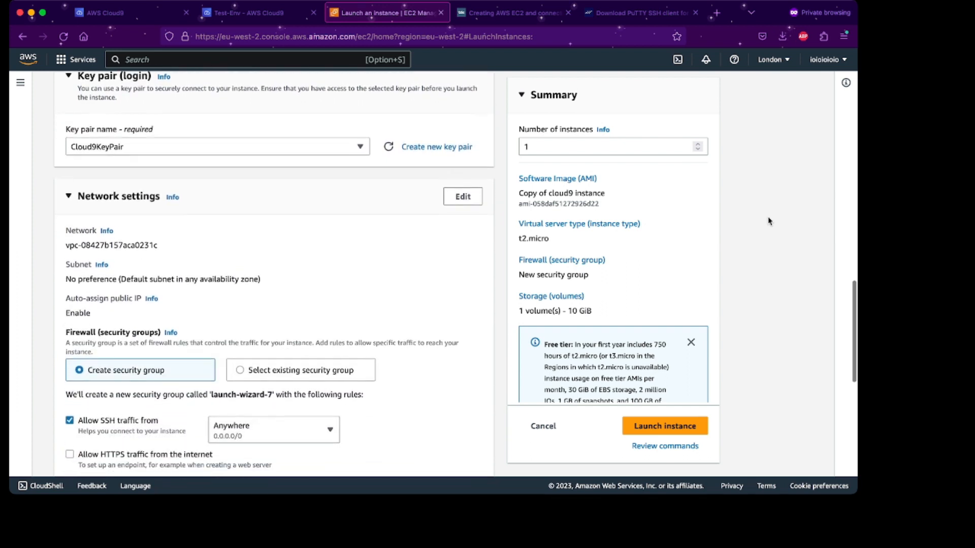
{"action": "scroll", "coordinate": [769, 221], "scroll_direction": "down", "scroll_amount": 9}
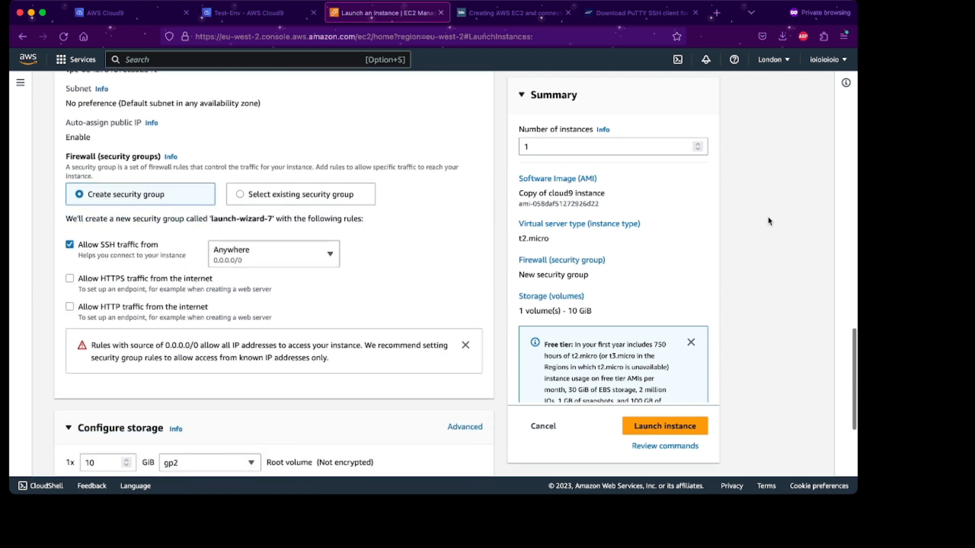
{"action": "scroll", "coordinate": [293, 273], "scroll_direction": "up", "scroll_amount": 1}
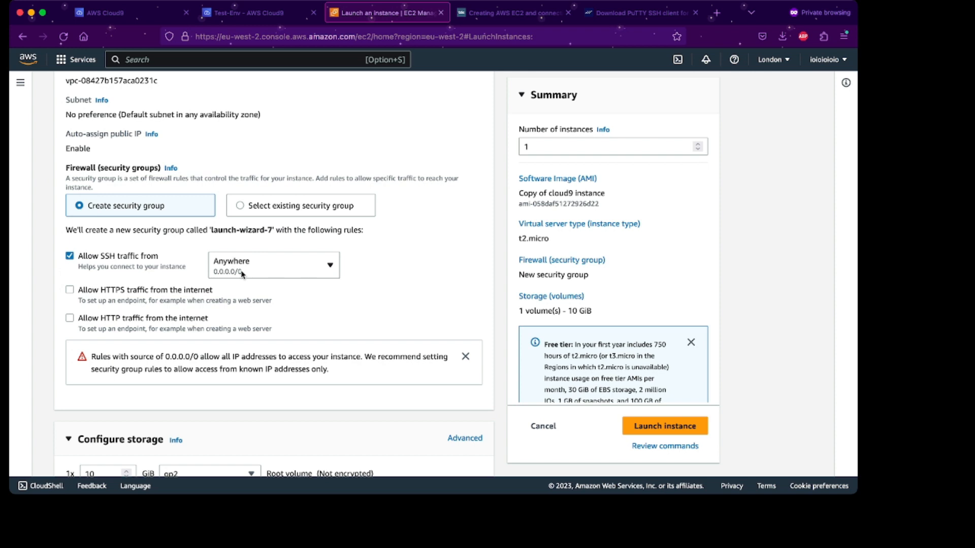
{"action": "scroll", "coordinate": [296, 283], "scroll_direction": "down", "scroll_amount": 1}
{"action": "scroll", "coordinate": [296, 285], "scroll_direction": "down", "scroll_amount": 1}
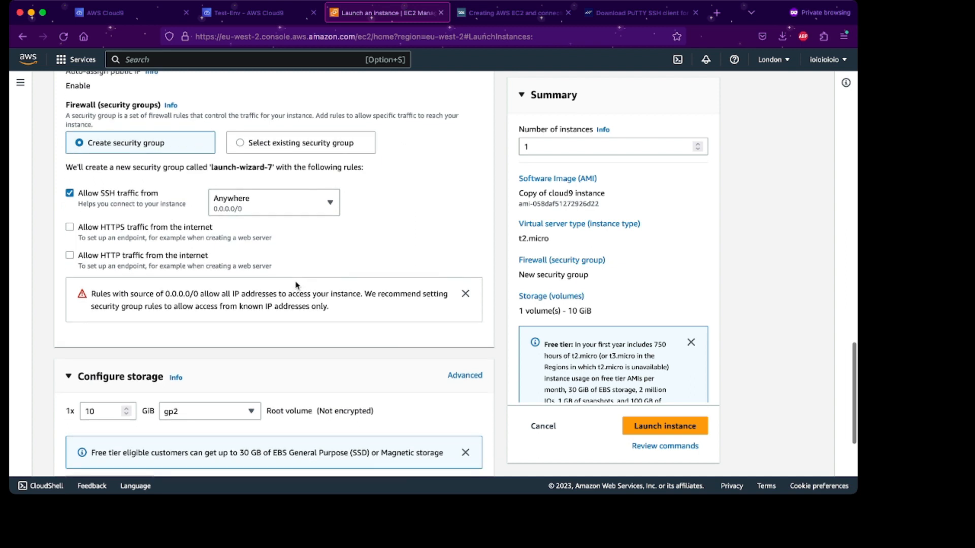
{"action": "scroll", "coordinate": [296, 285], "scroll_direction": "down", "scroll_amount": 1}
{"action": "scroll", "coordinate": [299, 220], "scroll_direction": "up", "scroll_amount": 3}
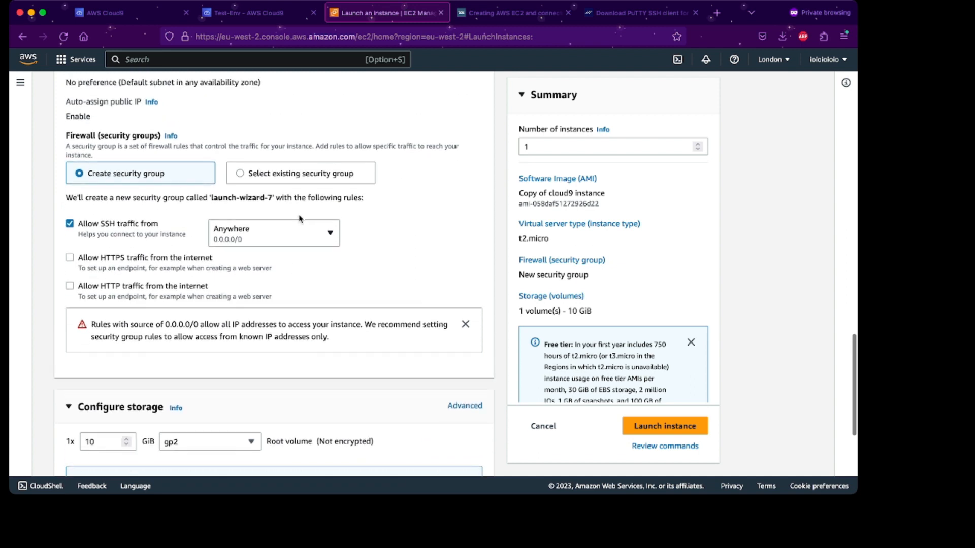
{"action": "scroll", "coordinate": [300, 219], "scroll_direction": "down", "scroll_amount": 7}
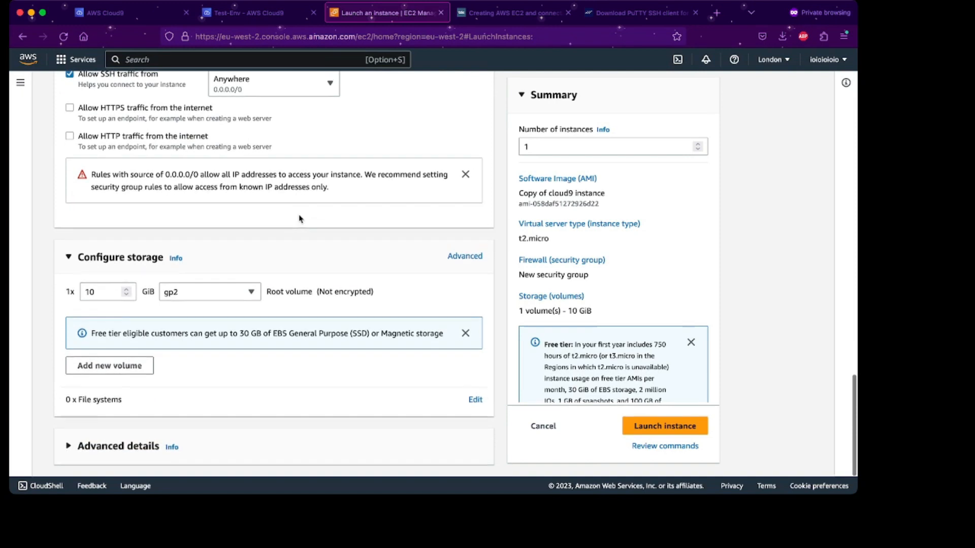
{"action": "scroll", "coordinate": [350, 326], "scroll_direction": "up", "scroll_amount": 20}
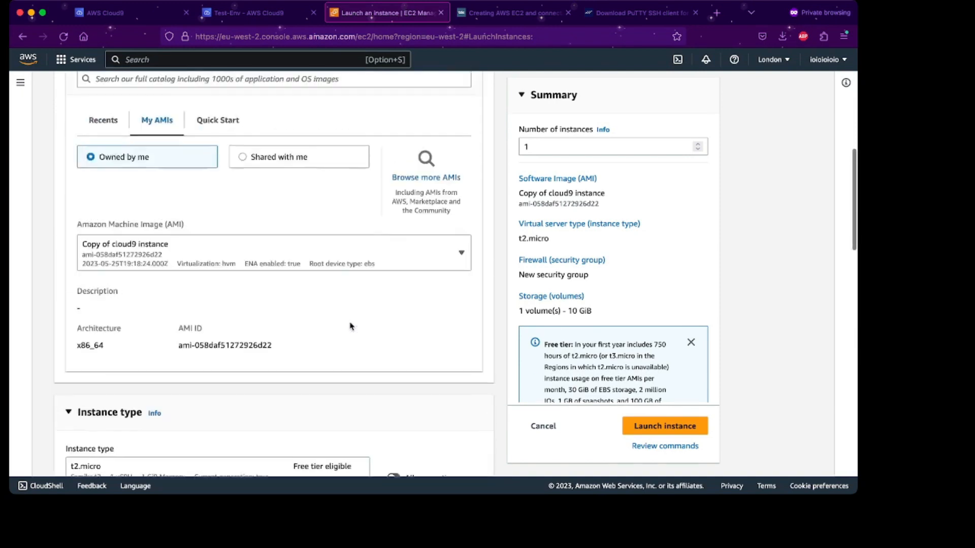
{"action": "scroll", "coordinate": [609, 366], "scroll_direction": "down", "scroll_amount": 1}
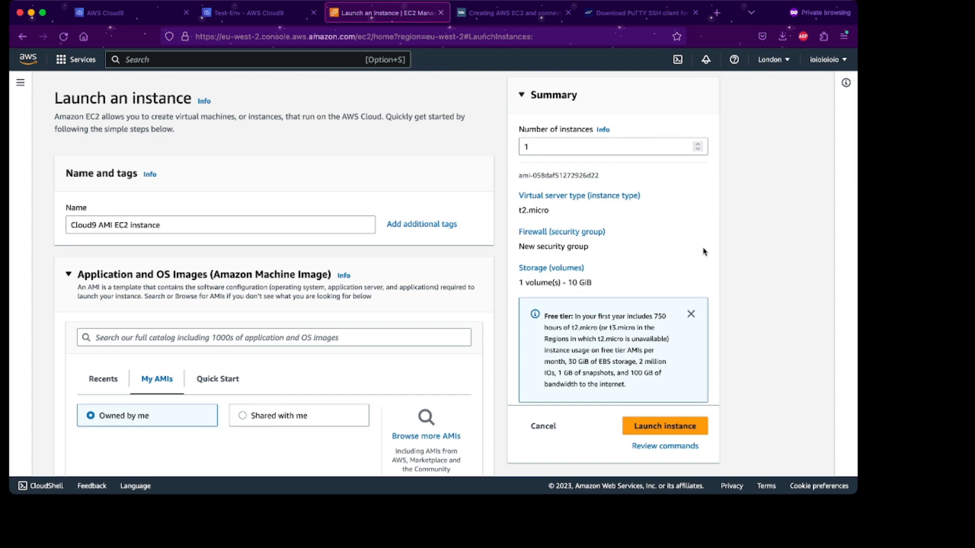
Launch the instance, check the launch log, and view it Pending in the instances list.
{"action": "left_click", "coordinate": [665, 426]}
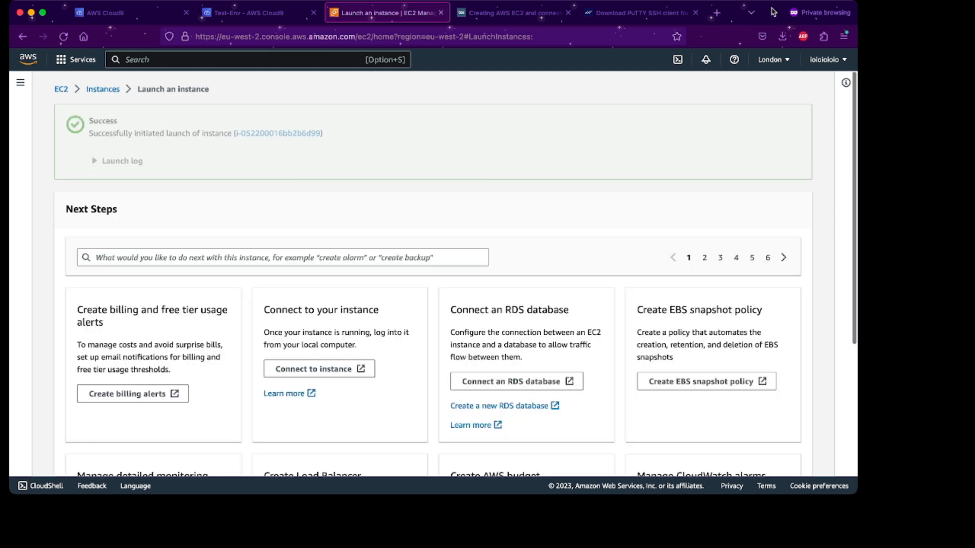
{"action": "left_click", "coordinate": [131, 160]}
{"action": "left_click", "coordinate": [108, 90]}
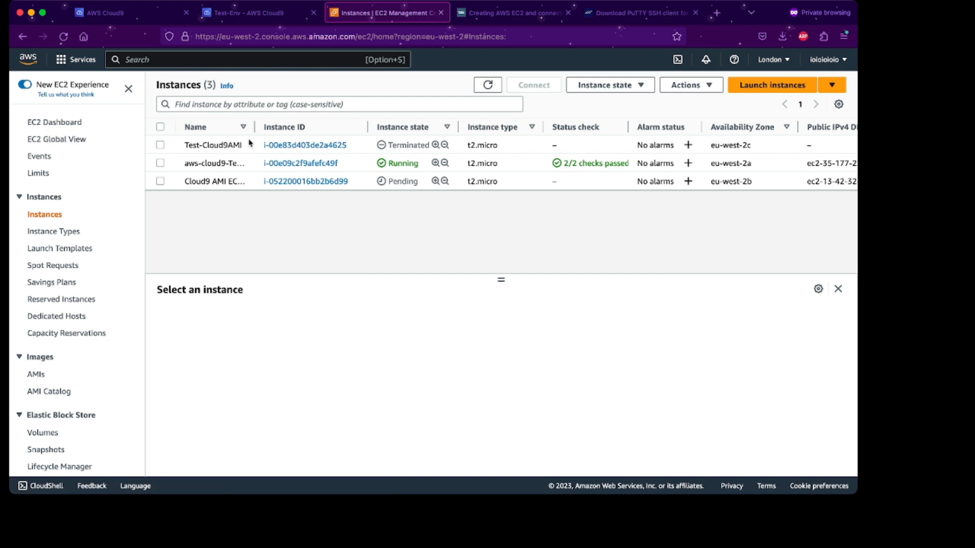
Refresh the instances list to see the Cloud9 AMI instance Running.
{"action": "left_click", "coordinate": [63, 36]}
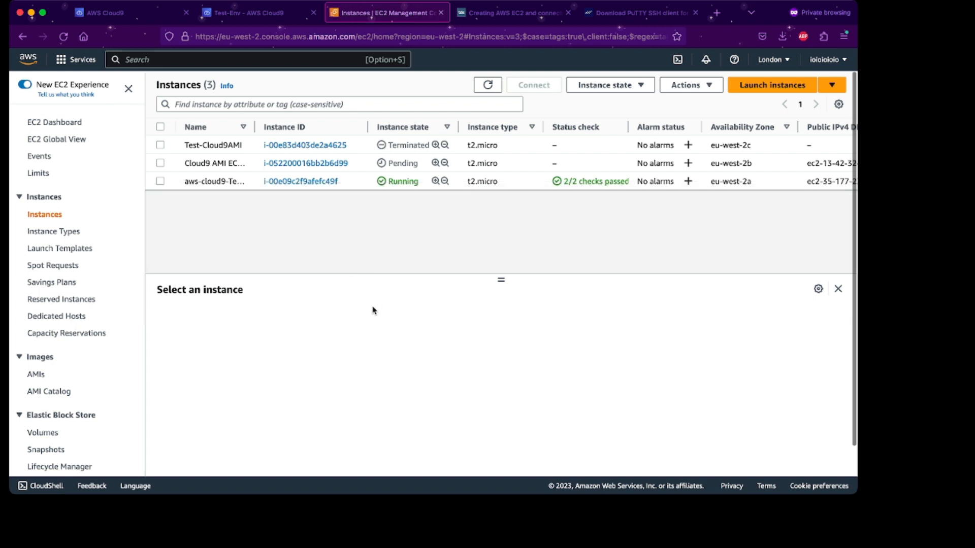
{"action": "scroll", "coordinate": [378, 203], "scroll_direction": "down", "scroll_amount": 1}
{"action": "scroll", "coordinate": [383, 192], "scroll_direction": "up", "scroll_amount": 1}
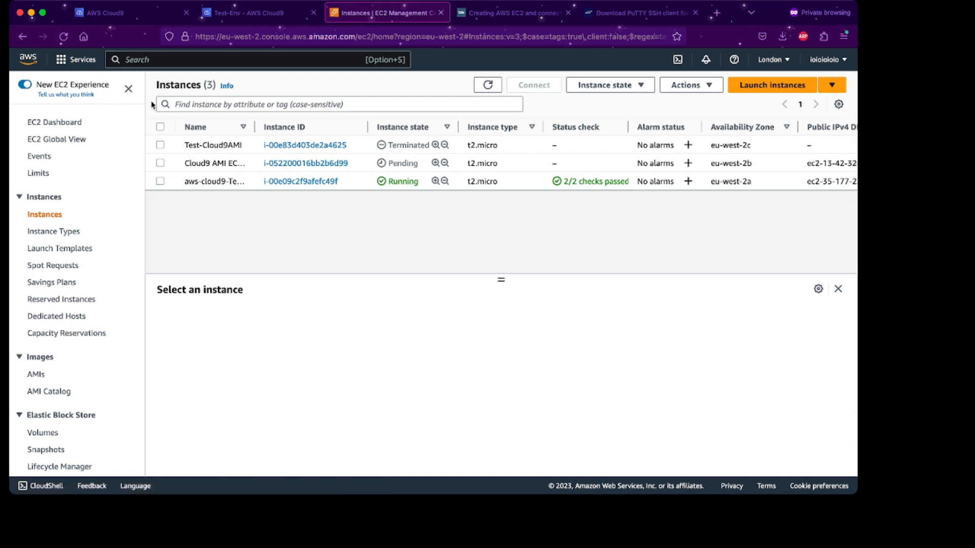
Inspect the new instance's details and its SSH port 22 security group rule.
{"action": "left_click", "coordinate": [277, 163]}
{"action": "scroll", "coordinate": [325, 213], "scroll_direction": "down", "scroll_amount": 4}
{"action": "scroll", "coordinate": [304, 203], "scroll_direction": "down", "scroll_amount": 2}
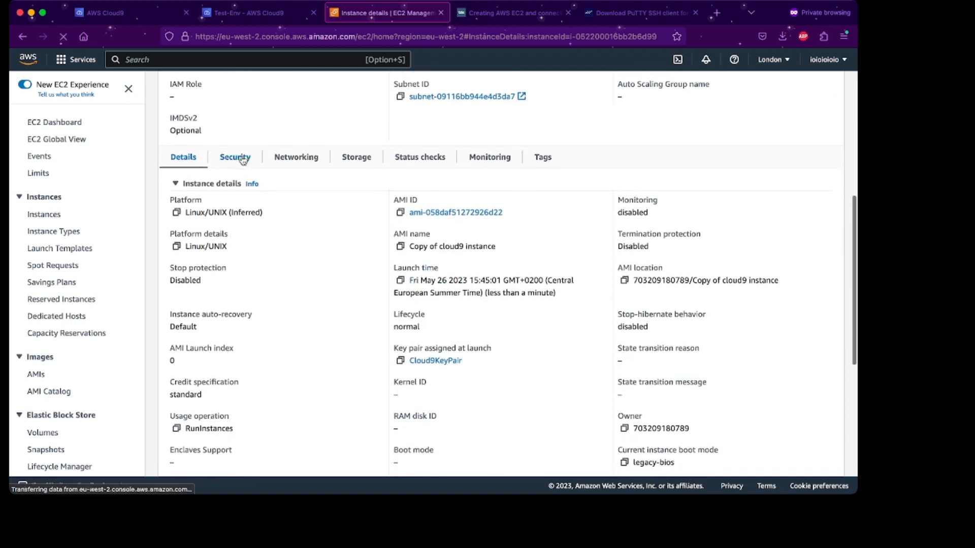
{"action": "left_click", "coordinate": [235, 157]}
{"action": "scroll", "coordinate": [315, 233], "scroll_direction": "down", "scroll_amount": 1}
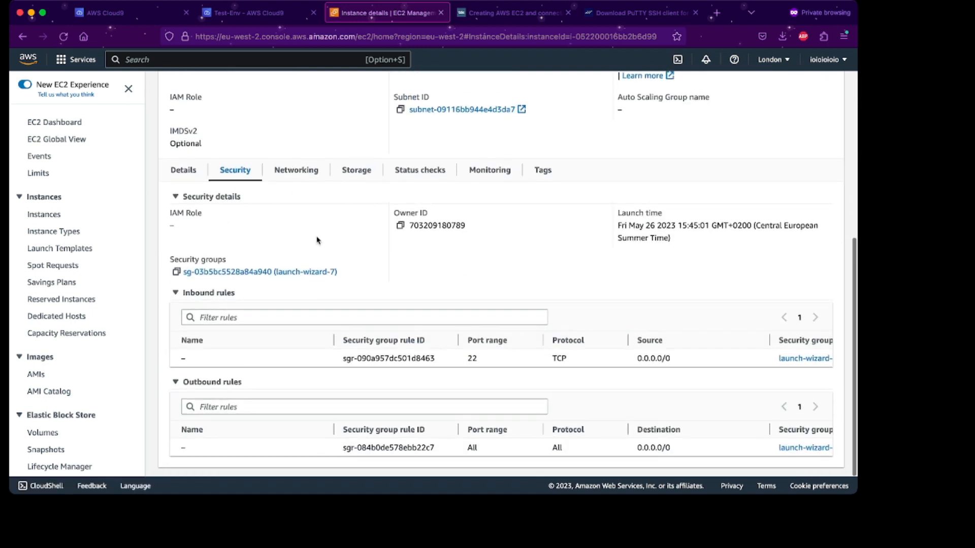
{"action": "scroll", "coordinate": [350, 305], "scroll_direction": "up", "scroll_amount": 2}
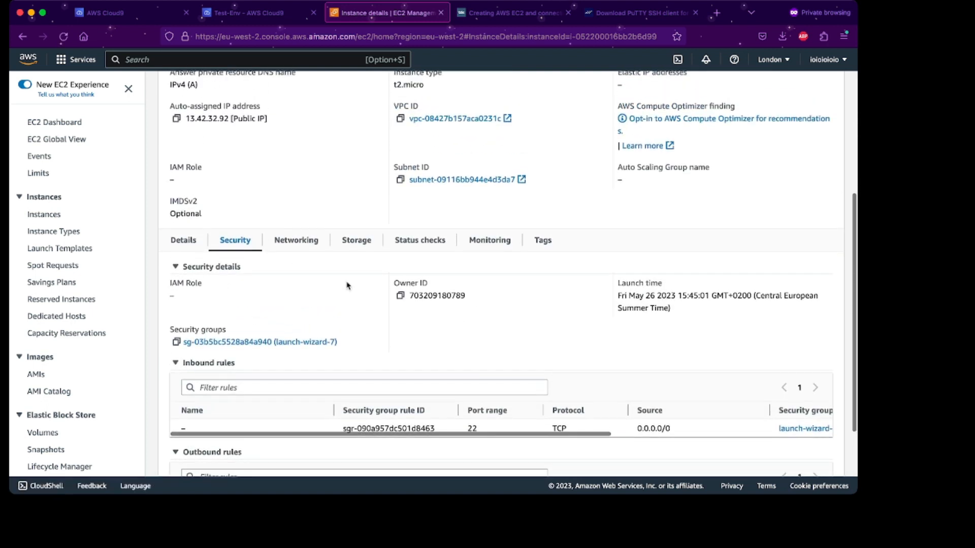
{"action": "left_click", "coordinate": [182, 241]}
{"action": "scroll", "coordinate": [279, 249], "scroll_direction": "up", "scroll_amount": 1}
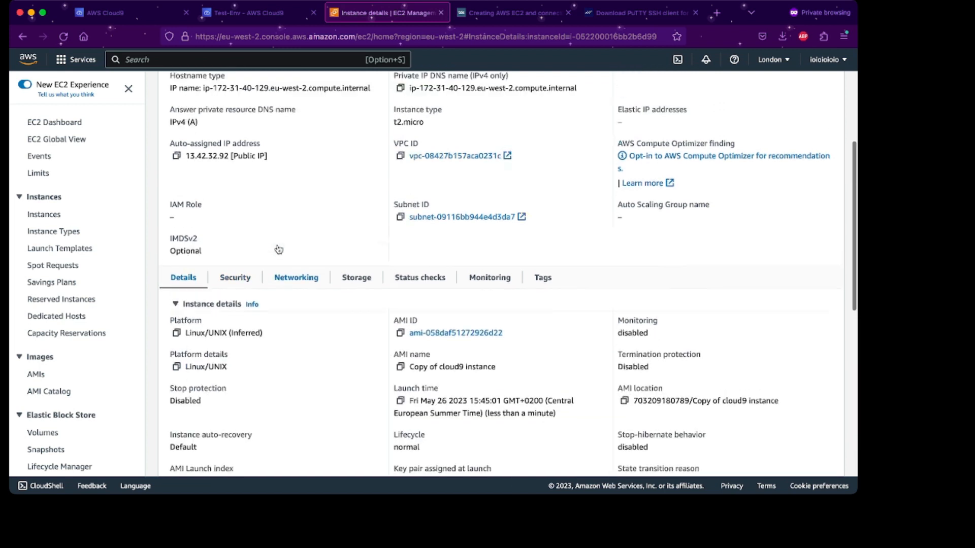
{"action": "scroll", "coordinate": [278, 249], "scroll_direction": "up", "scroll_amount": 3}
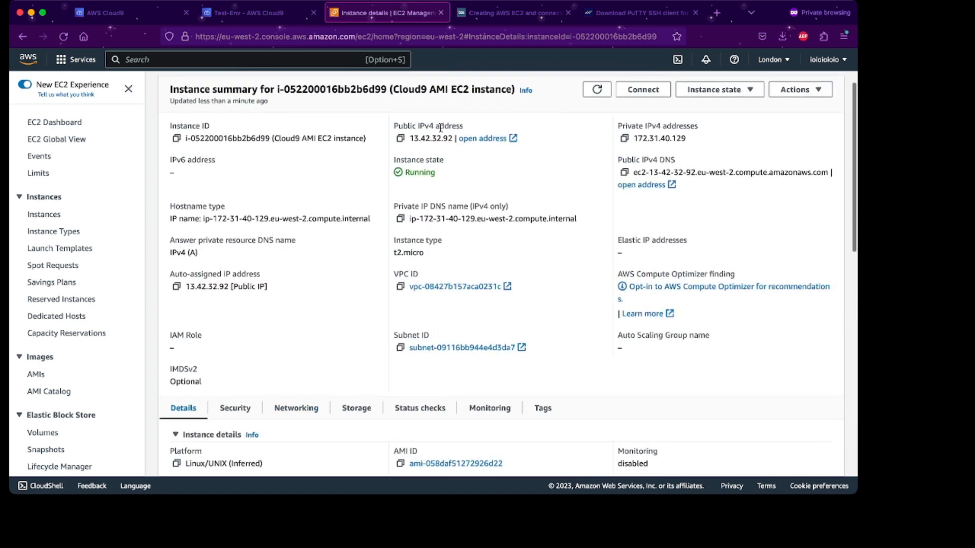
{"action": "scroll", "coordinate": [412, 189], "scroll_direction": "up", "scroll_amount": 1}
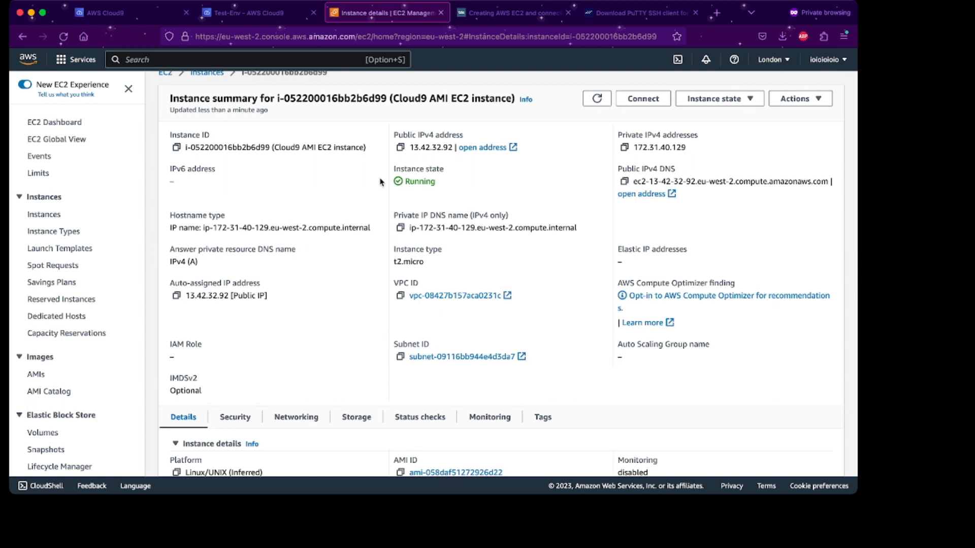
{"action": "scroll", "coordinate": [380, 182], "scroll_direction": "up", "scroll_amount": 1}
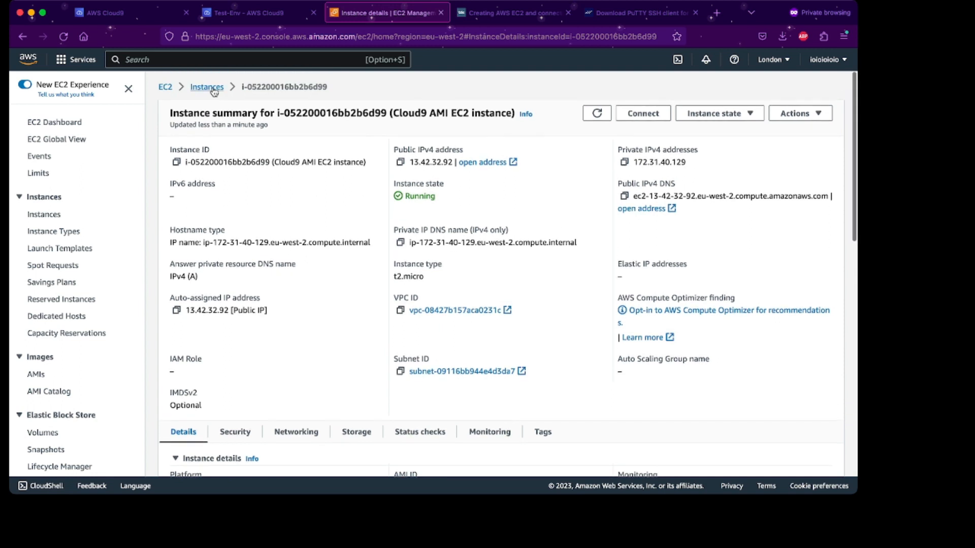
{"action": "left_click", "coordinate": [208, 92]}
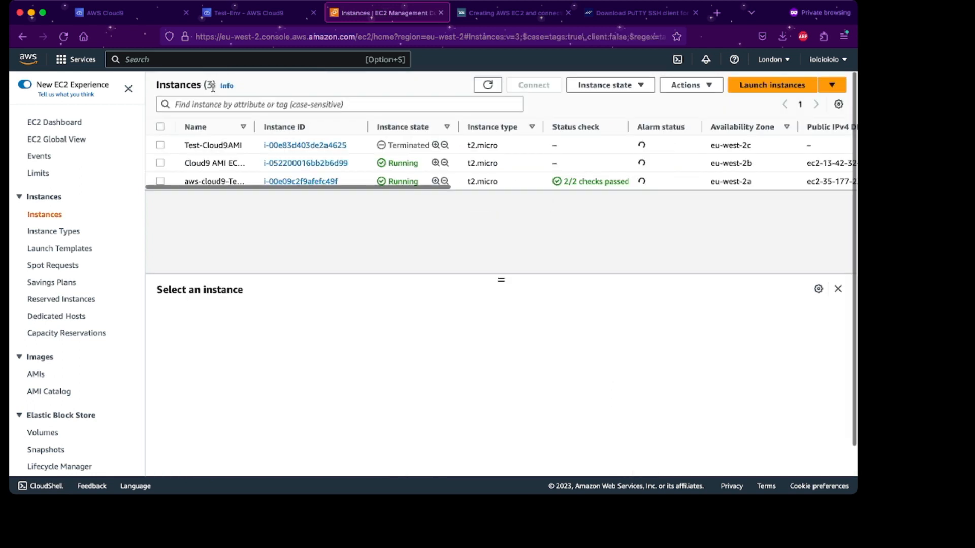
Open the new instance's details page and place the Downloads Terminal beside the browser.
{"action": "left_click", "coordinate": [315, 164]}
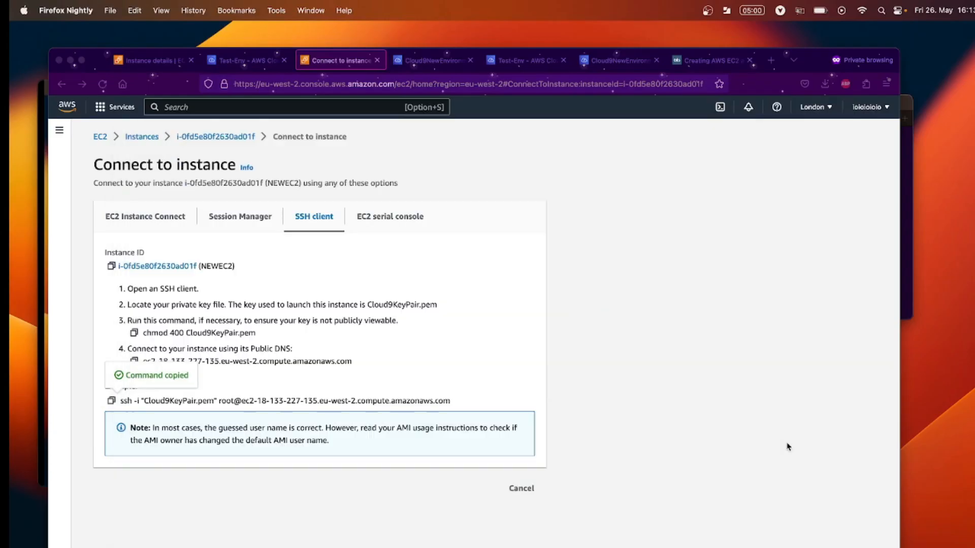
{"action": "left_click", "coordinate": [906, 248]}
{"action": "left_click_drag", "start_coordinate": [801, 104], "coordinate": [749, 160]}
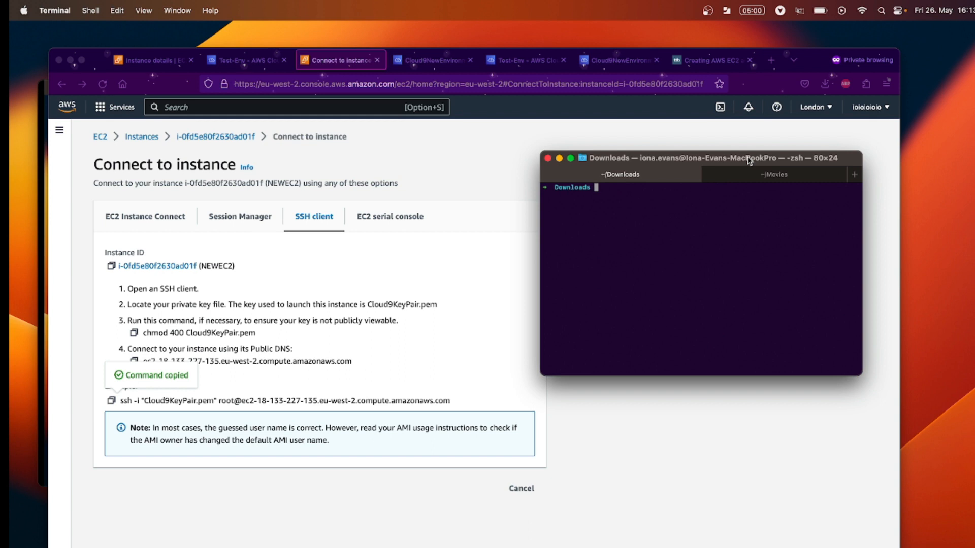
Show NEWEC2's SSH client connect instructions with the chmod and ssh commands.
{"action": "left_click", "coordinate": [209, 139]}
{"action": "left_click", "coordinate": [209, 140]}
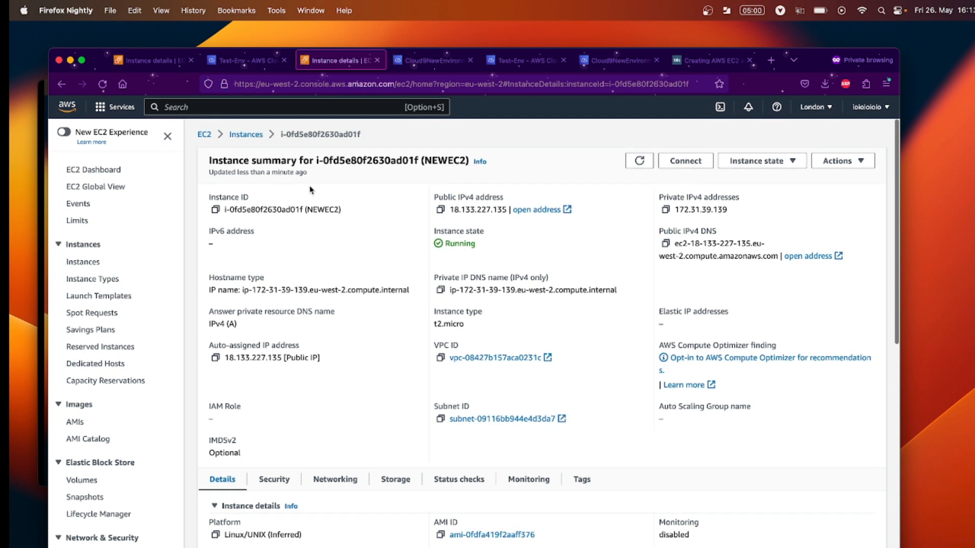
{"action": "left_click", "coordinate": [693, 164]}
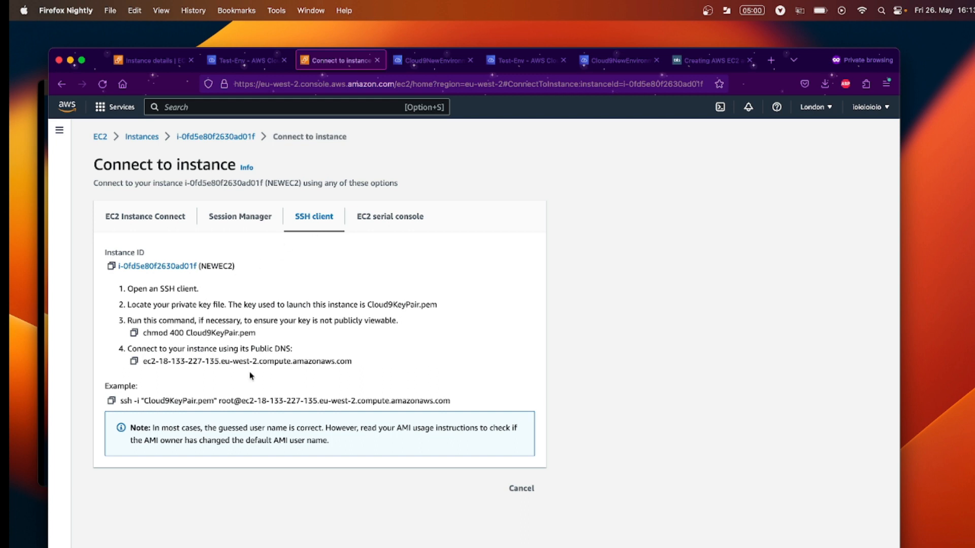
{"action": "key", "text": "super+Tab"}
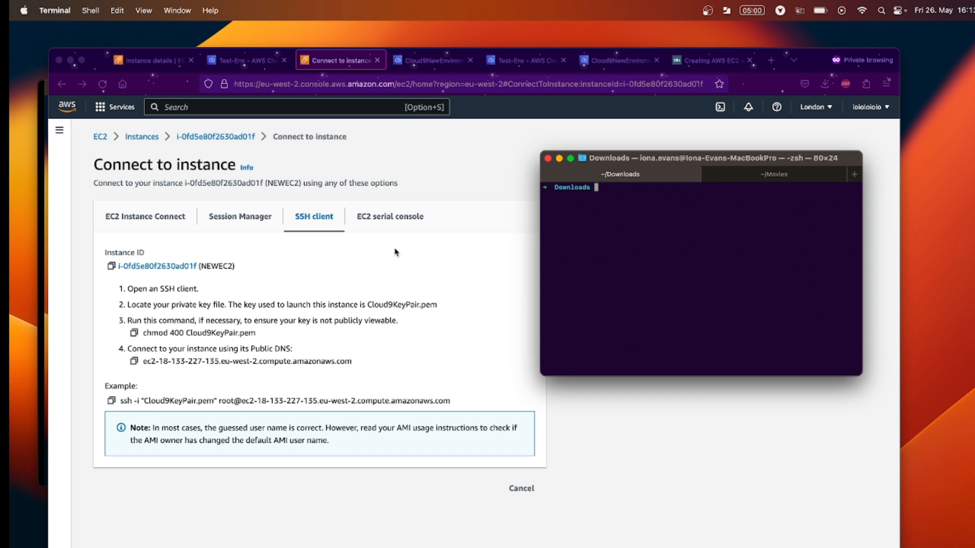
Run the copied chmod 400 Cloud9KeyPair.pem command in the Terminal.
{"action": "left_click", "coordinate": [134, 333]}
{"action": "left_click", "coordinate": [134, 333]}
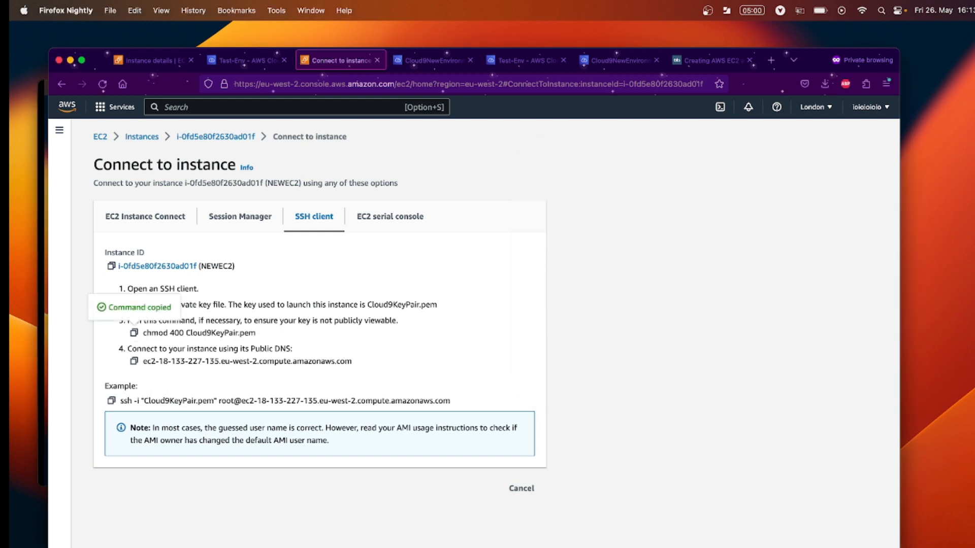
{"action": "key", "text": "super+Tab"}
{"action": "key", "text": "super+v"}
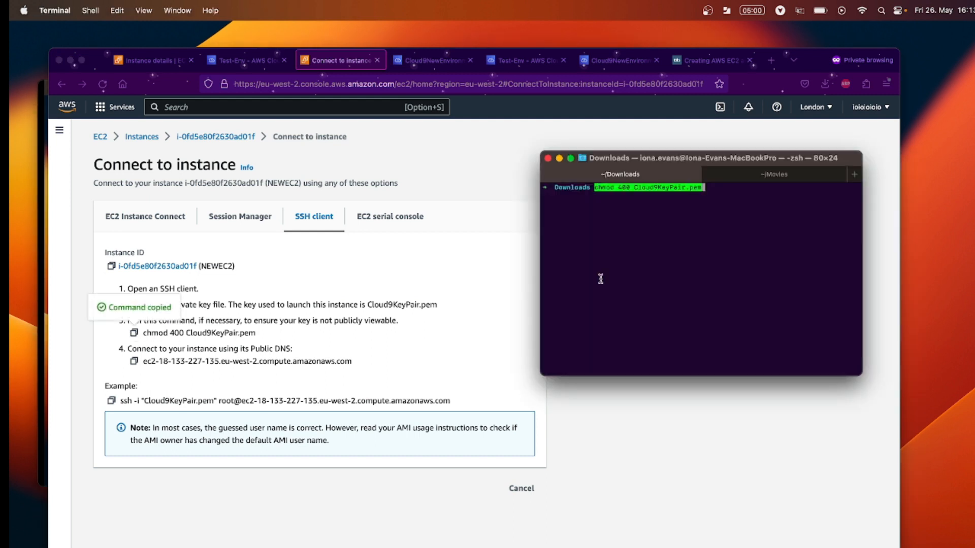
{"action": "key", "text": "Return"}
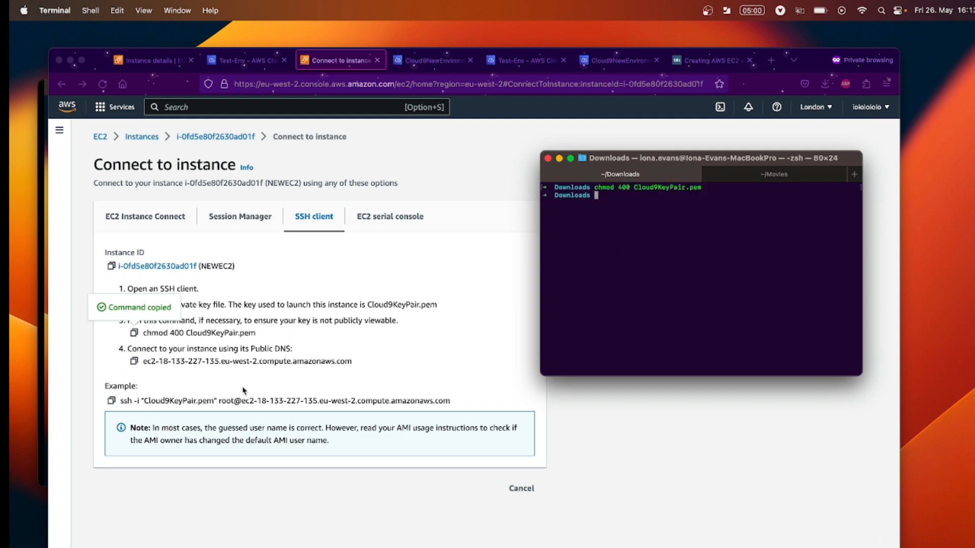
Run the example ssh command to connect to the instance as root.
{"action": "left_click", "coordinate": [244, 391]}
{"action": "left_click", "coordinate": [111, 401]}
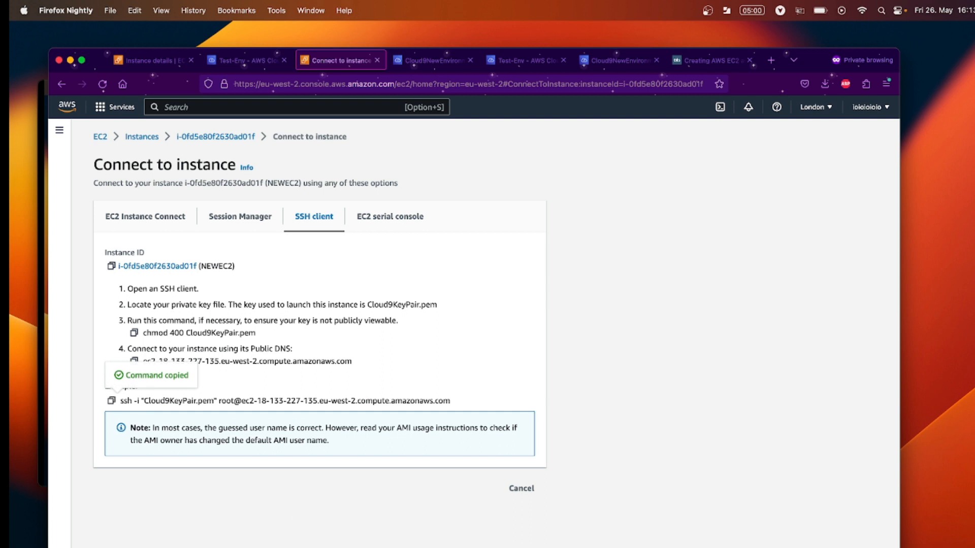
{"action": "key", "text": "super+Tab"}
{"action": "key", "text": "super+v"}
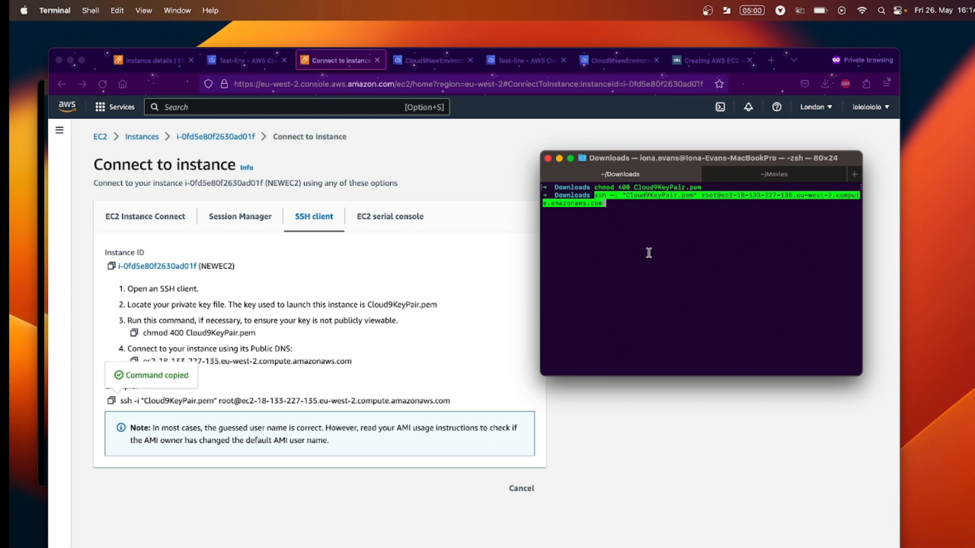
{"action": "key", "text": "Return"}
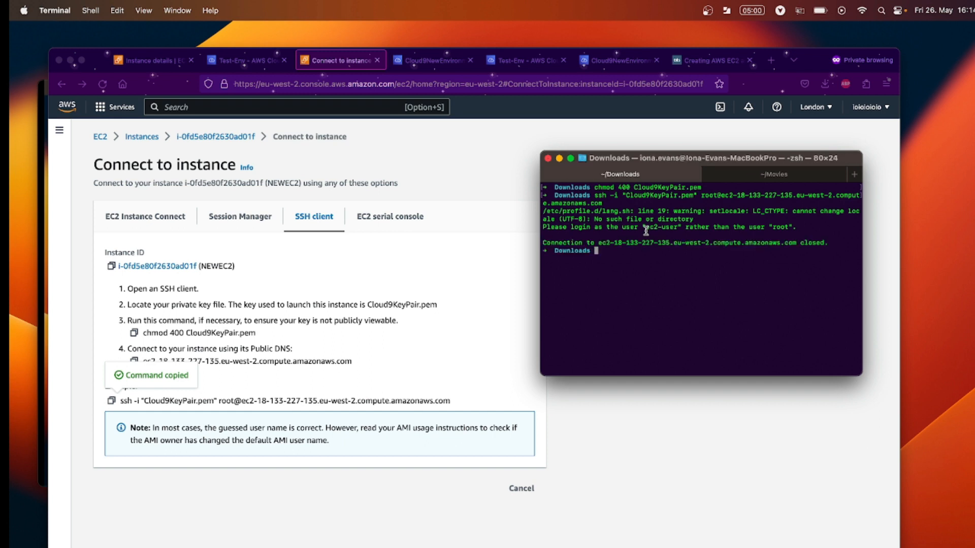
Recall the ssh command and delete the root user name from it.
{"action": "key", "text": "Up"}
{"action": "key", "text": "Left"}
{"action": "key", "text": "Left"}
{"action": "key", "text": "Left"}
{"action": "key", "text": "Left"}
{"action": "key", "text": "Left"}
{"action": "key", "text": "Left"}
{"action": "key", "text": "Left"}
{"action": "key", "text": "Left"}
{"action": "key", "text": "Left"}
{"action": "key", "text": "Left"}
{"action": "key", "text": "Left"}
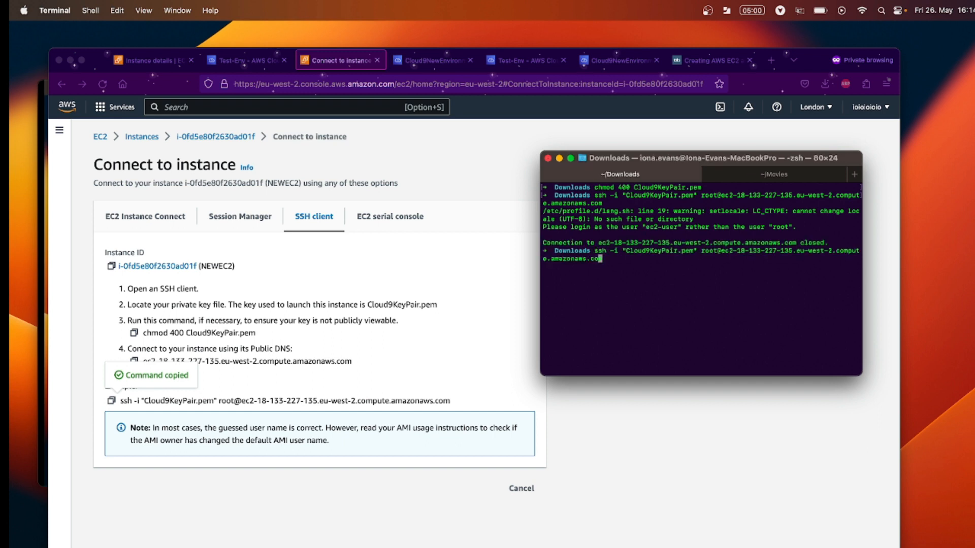
{"action": "key", "text": "Left"}
{"action": "key", "text": "Left"}
{"action": "key", "text": "Left"}
{"action": "key", "text": "Left"}
{"action": "key", "text": "Left"}
{"action": "key", "text": "Left"}
{"action": "key", "text": "Left"}
{"action": "key", "text": "Left"}
{"action": "key", "text": "Left"}
{"action": "key", "text": "Left"}
{"action": "key", "text": "Left"}
{"action": "key", "text": "Left"}
{"action": "key", "text": "Left"}
{"action": "key", "text": "Left"}
{"action": "key", "text": "Left"}
{"action": "key", "text": "Left"}
{"action": "key", "text": "Left"}
{"action": "key", "text": "Left"}
{"action": "key", "text": "Left"}
{"action": "key", "text": "Left"}
{"action": "key", "text": "Left"}
{"action": "key", "text": "Left"}
{"action": "key", "text": "Left"}
{"action": "key", "text": "Left"}
{"action": "key", "text": "Left"}
{"action": "key", "text": "Left"}
{"action": "key", "text": "Left"}
{"action": "key", "text": "Left"}
{"action": "key", "text": "Left"}
{"action": "key", "text": "Left"}
{"action": "key", "text": "Left"}
{"action": "key", "text": "Left"}
{"action": "key", "text": "Left"}
{"action": "key", "text": "Left"}
{"action": "key", "text": "Left"}
{"action": "key", "text": "Left"}
{"action": "key", "text": "BackSpace"}
{"action": "key", "text": "BackSpace"}
{"action": "key", "text": "BackSpace"}
{"action": "key", "text": "BackSpace"}
Connect over SSH as ec2-user, clear the screen, and confirm the user with whoami.
{"action": "type", "text": "ec2-u"}
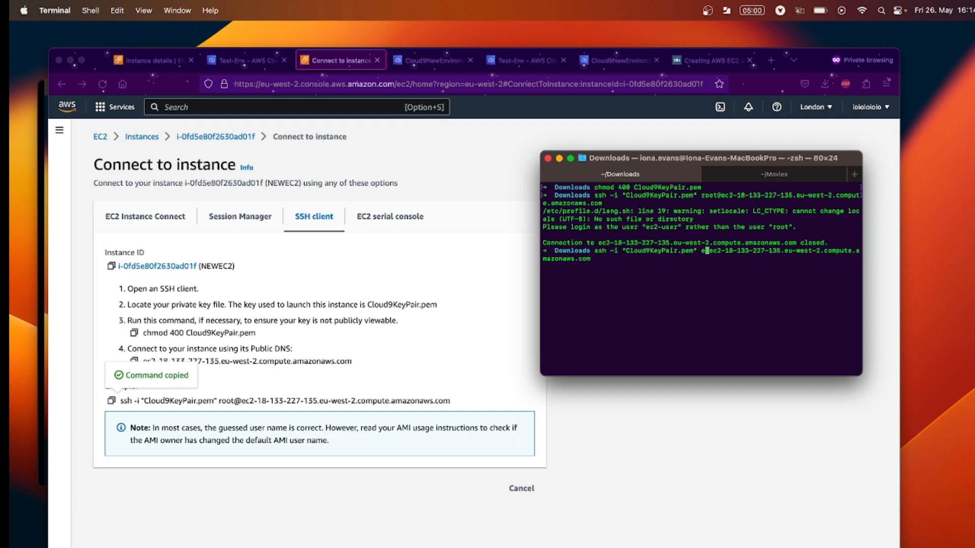
{"action": "type", "text": "ser"}
{"action": "key", "text": "Return"}
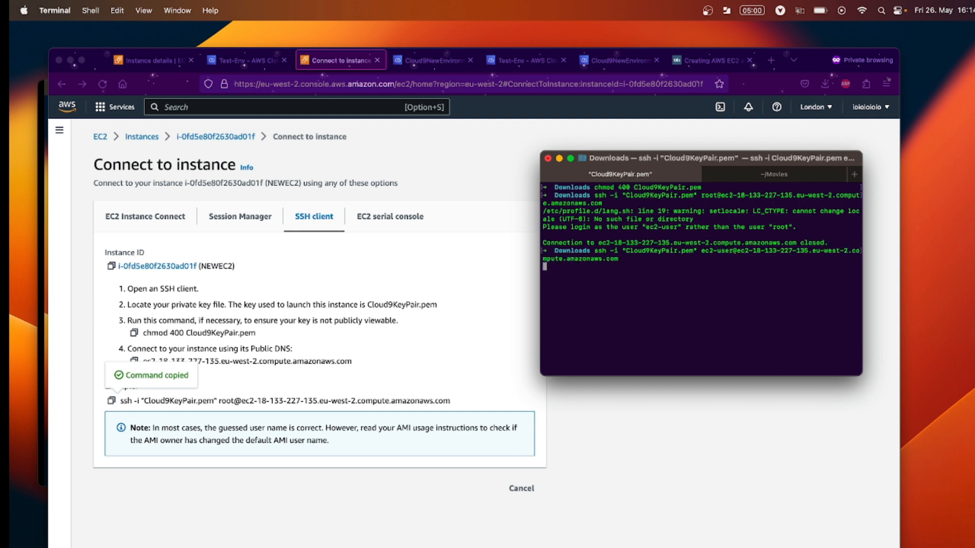
{"action": "type", "text": "clear"}
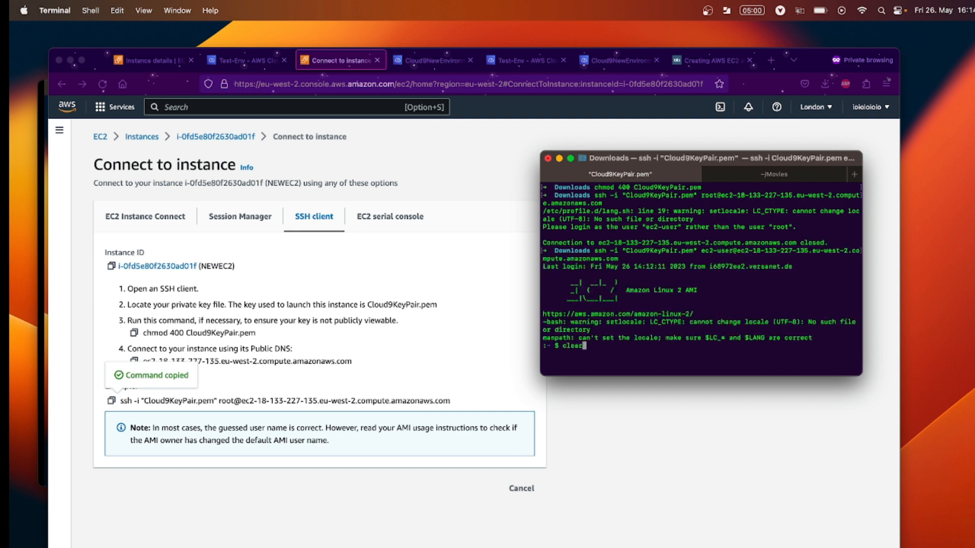
{"action": "key", "text": "Return"}
{"action": "type", "text": "whoami"}
{"action": "key", "text": "Return"}
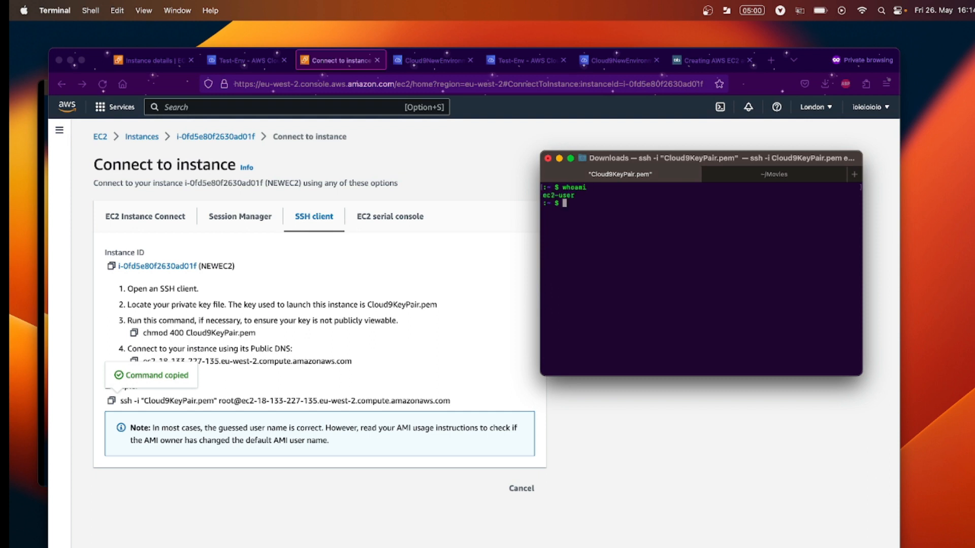
List the home folder, enter environment, and print hello.txt reading 'this a test'.
{"action": "type", "text": "ls"}
{"action": "key", "text": "Return"}
{"action": "type", "text": "cd env"}
{"action": "key", "text": "Tab"}
{"action": "key", "text": "Return"}
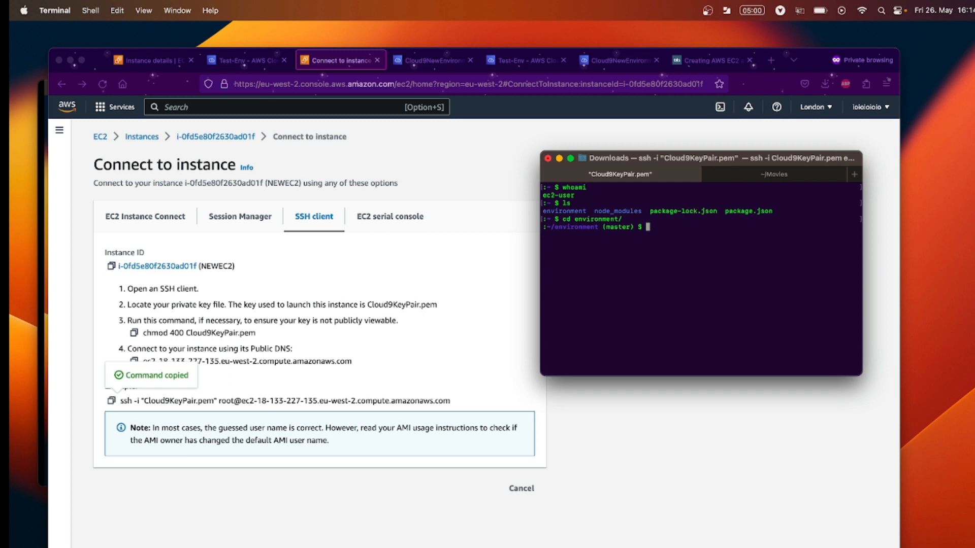
{"action": "type", "text": "ls"}
{"action": "key", "text": "Return"}
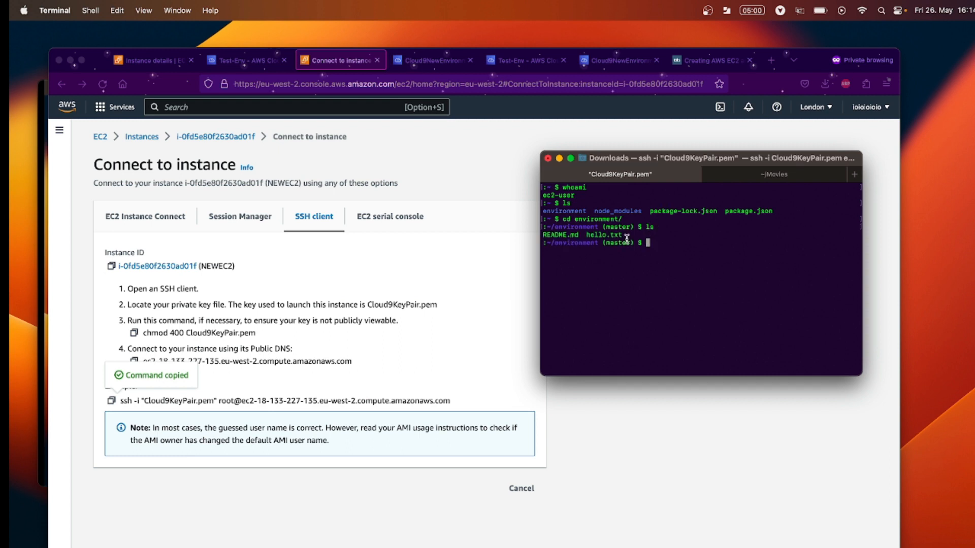
{"action": "type", "text": "cat hello.txt"}
{"action": "key", "text": "Return"}
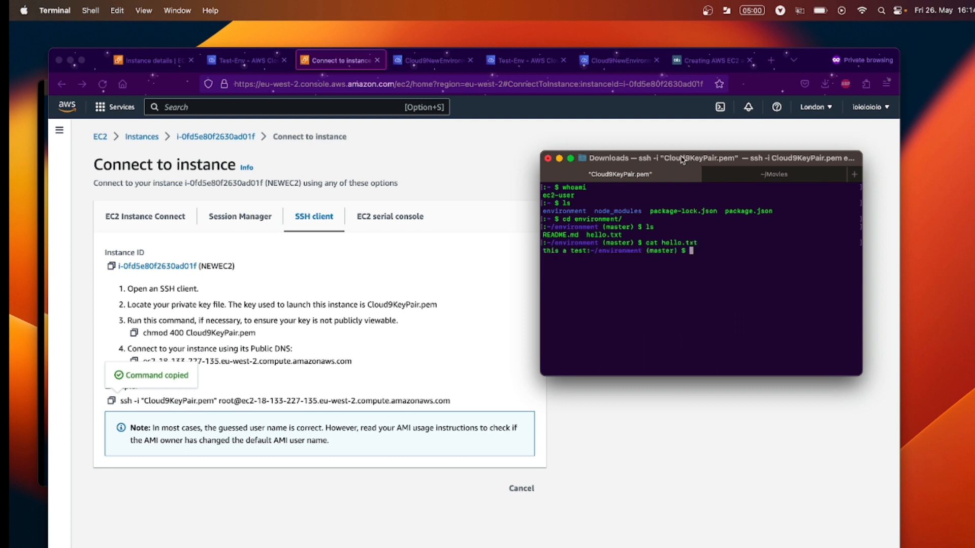
{"action": "left_click_drag", "start_coordinate": [683, 158], "coordinate": [709, 146]}
Search for cloud9 and open the Test-Env environment in the Cloud9 IDE.
{"action": "left_click", "coordinate": [348, 114]}
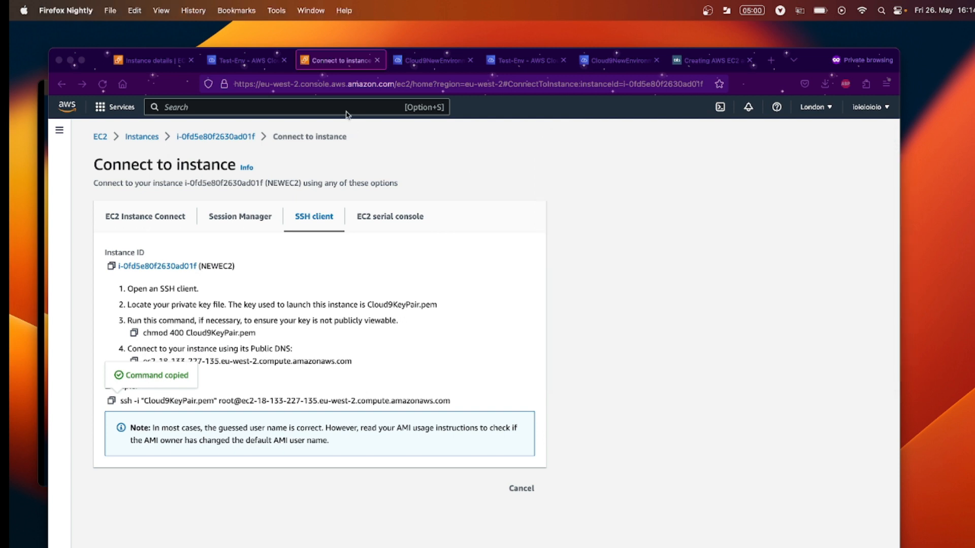
{"action": "left_click", "coordinate": [350, 108]}
{"action": "type", "text": "cloud9"}
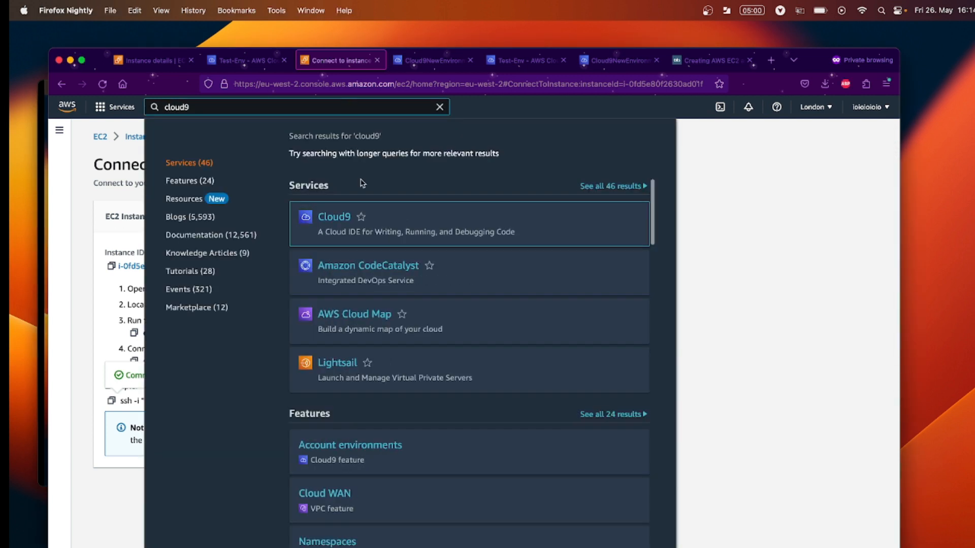
{"action": "left_click", "coordinate": [336, 218]}
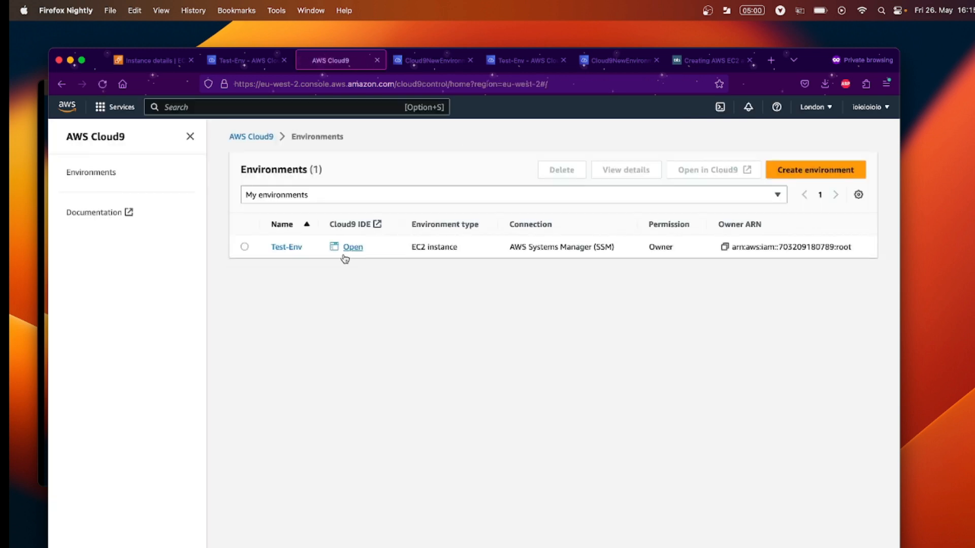
{"action": "left_click", "coordinate": [351, 248]}
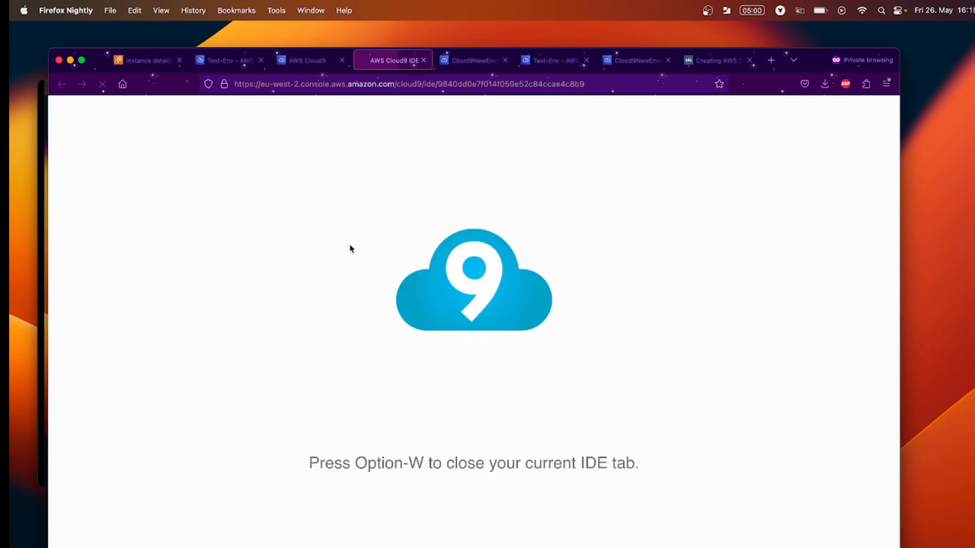
{"action": "key", "text": "super+Tab"}
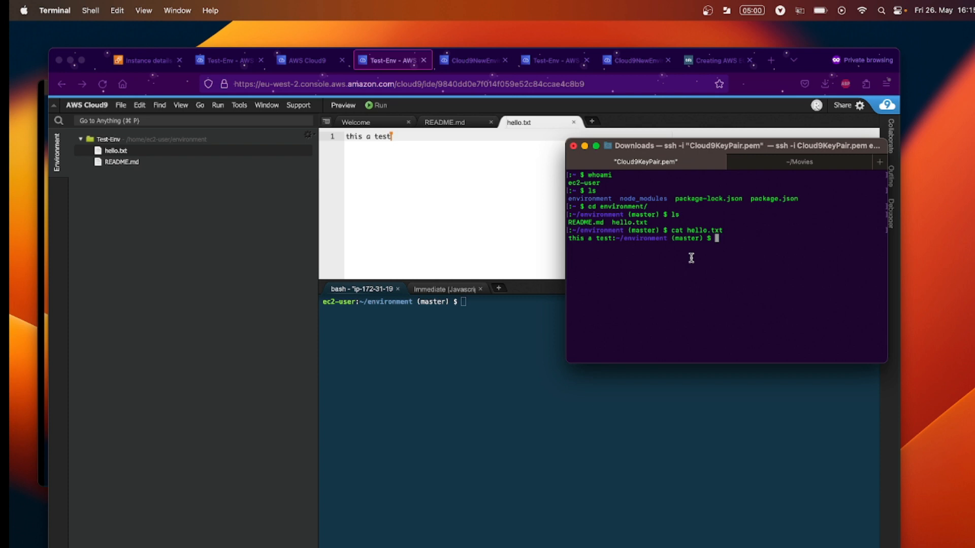
Run ls and cat hello.txt in Cloud9's terminal, showing 'this a test'.
{"action": "left_click", "coordinate": [458, 326]}
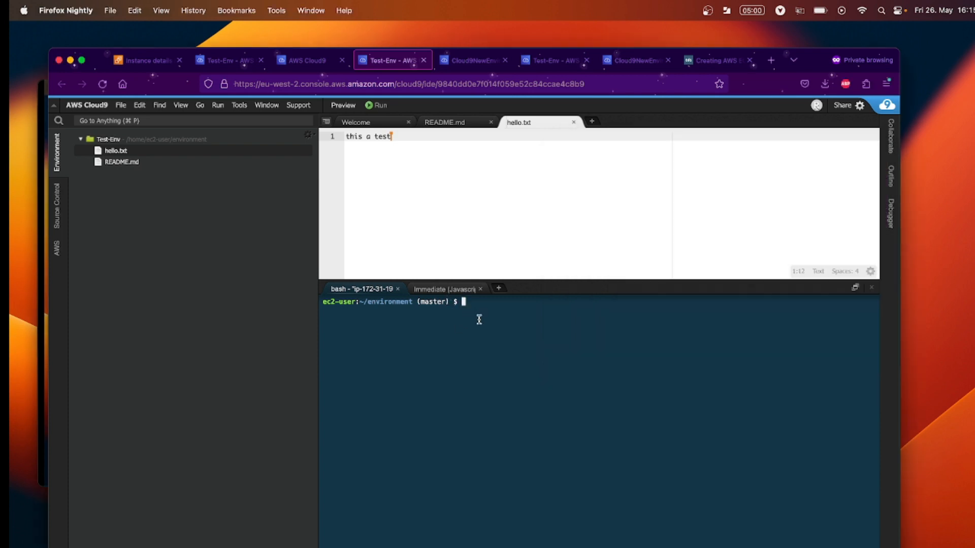
{"action": "type", "text": "ls"}
{"action": "key", "text": "Return"}
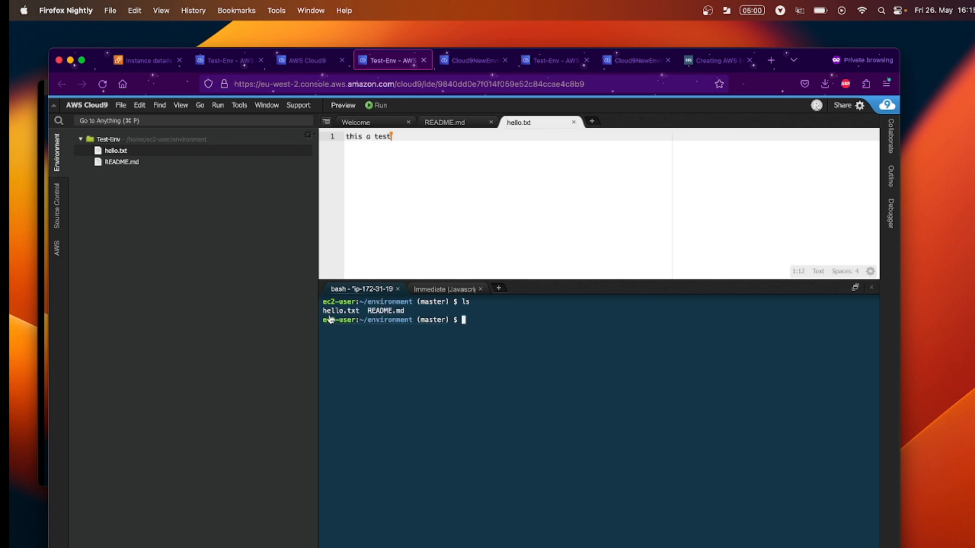
{"action": "type", "text": "cat he"}
{"action": "key", "text": "Tab"}
{"action": "key", "text": "Return"}
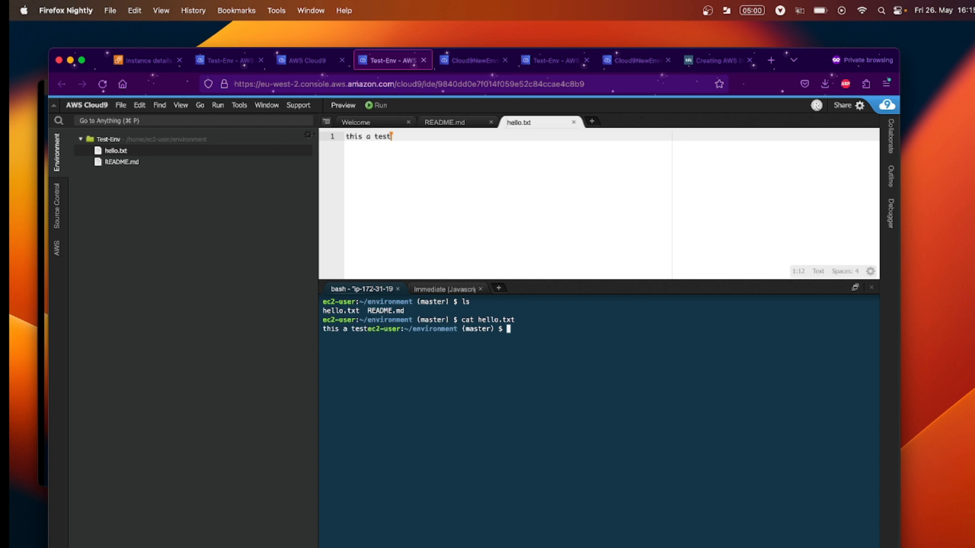
{"action": "key", "text": "super+Tab"}
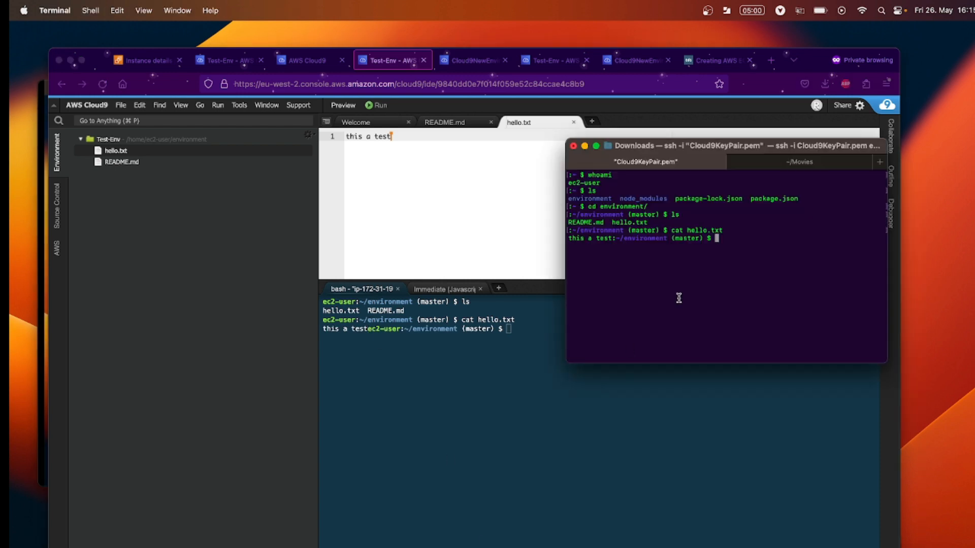
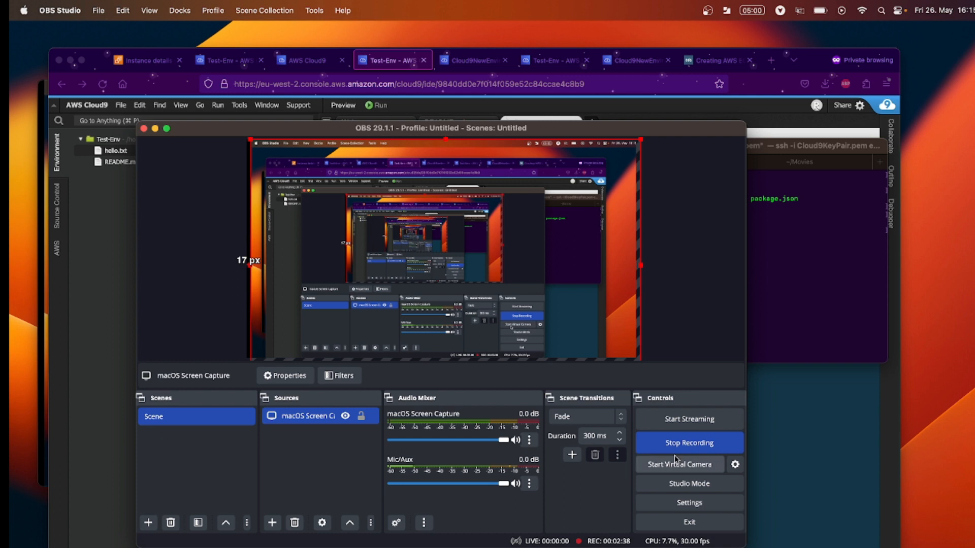
Search the AWS console for cloud9 and open the Cloud9 environments page.
{"action": "left_click", "coordinate": [155, 128]}
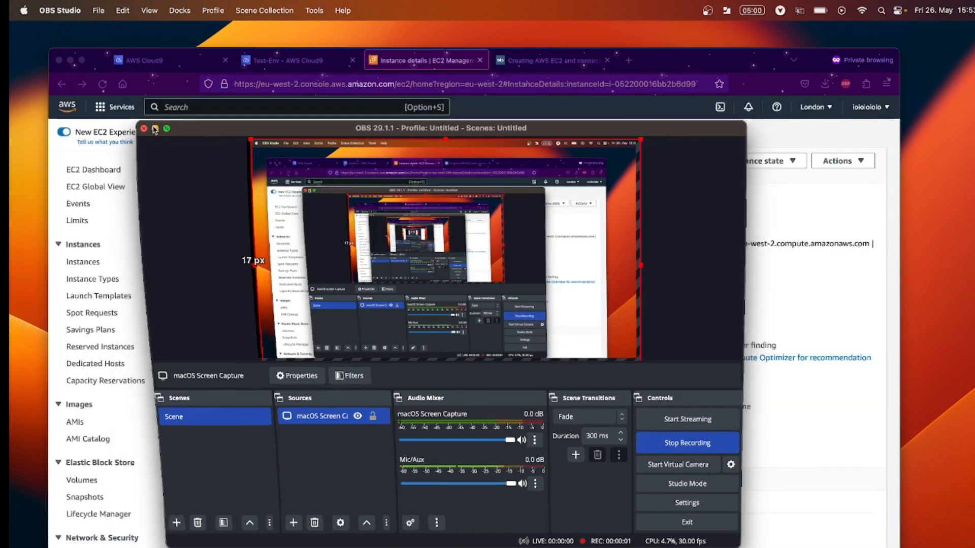
{"action": "left_click", "coordinate": [230, 111]}
{"action": "type", "text": "c"}
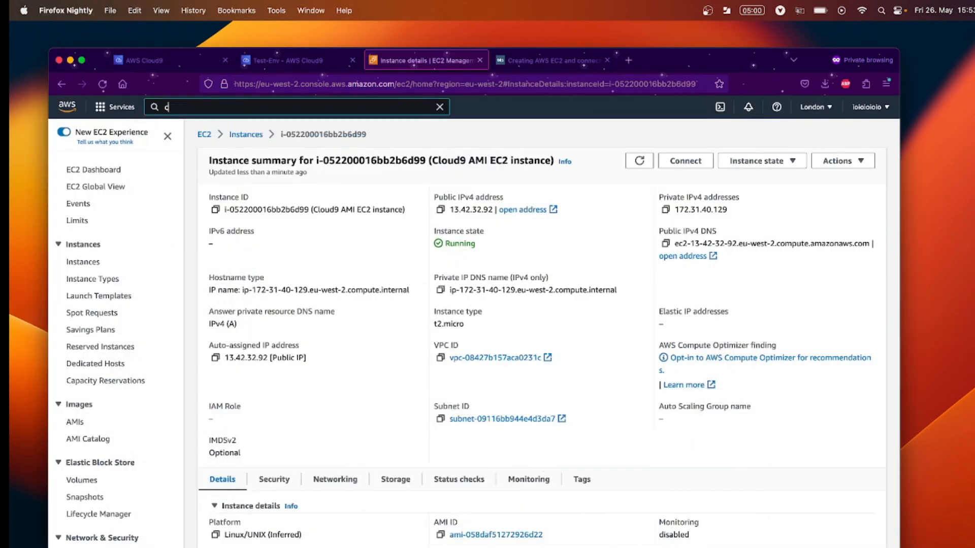
{"action": "type", "text": "loud9"}
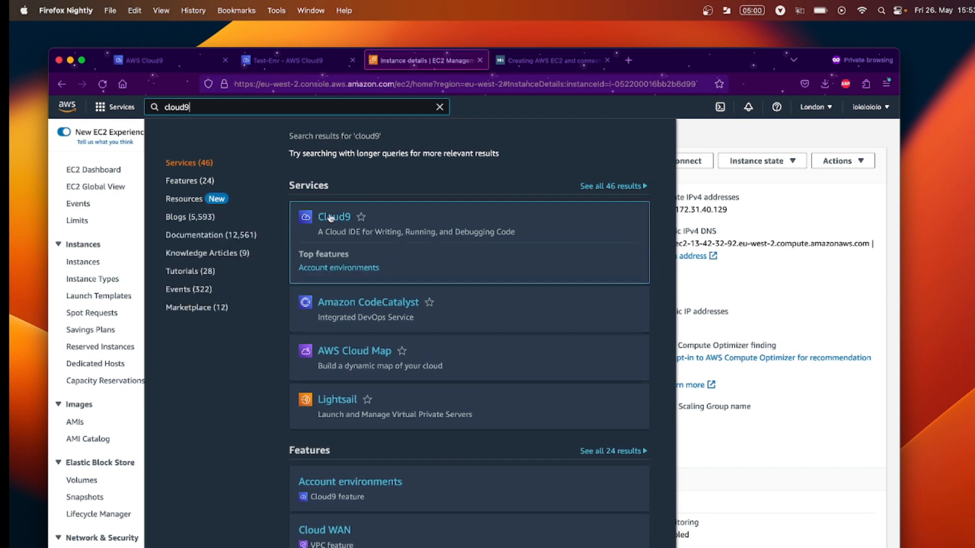
{"action": "left_click", "coordinate": [330, 217]}
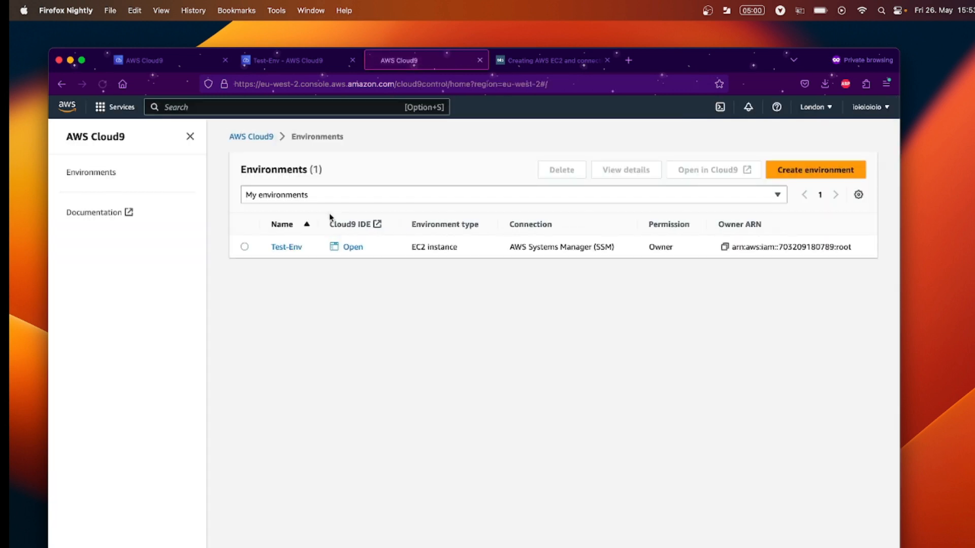
Start a new environment named 'Cloud9NewEnvironment' and set it to Existing compute.
{"action": "left_click", "coordinate": [785, 173]}
{"action": "left_click", "coordinate": [468, 257]}
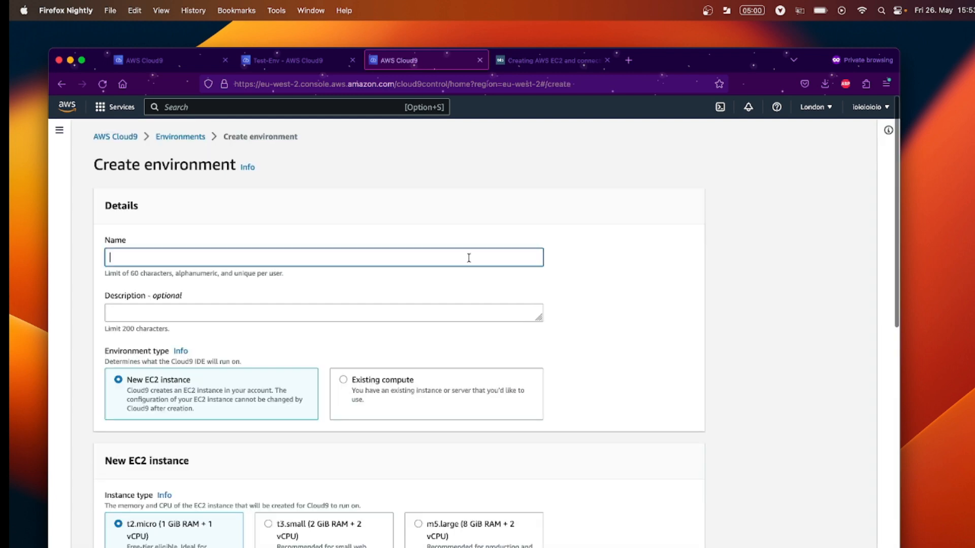
{"action": "type", "text": "Cl"}
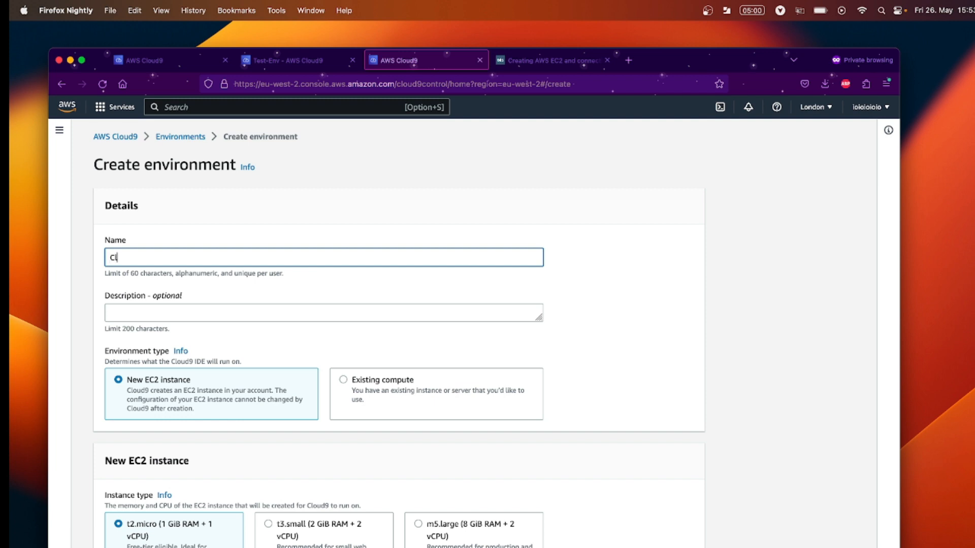
{"action": "type", "text": "oud9NewEnvironment"}
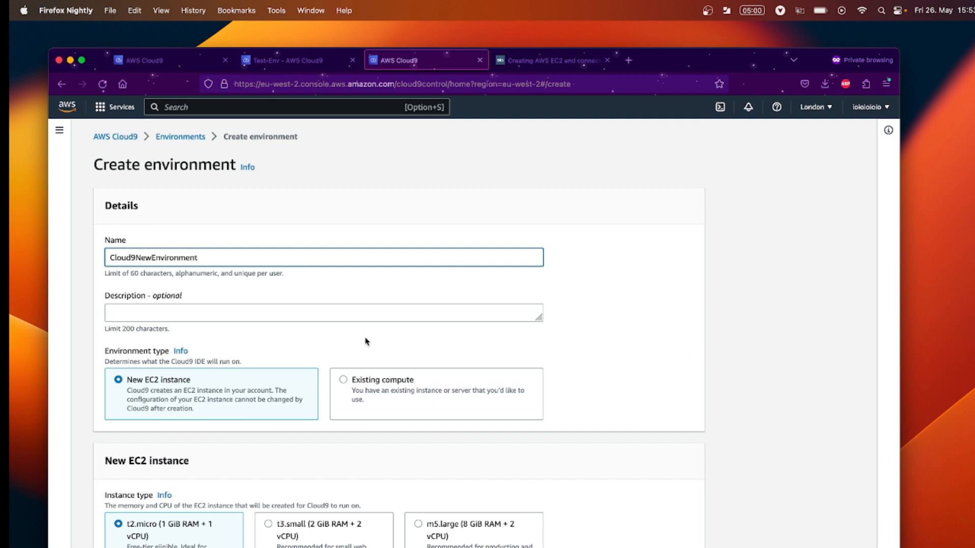
{"action": "scroll", "coordinate": [367, 343], "scroll_direction": "down", "scroll_amount": 3}
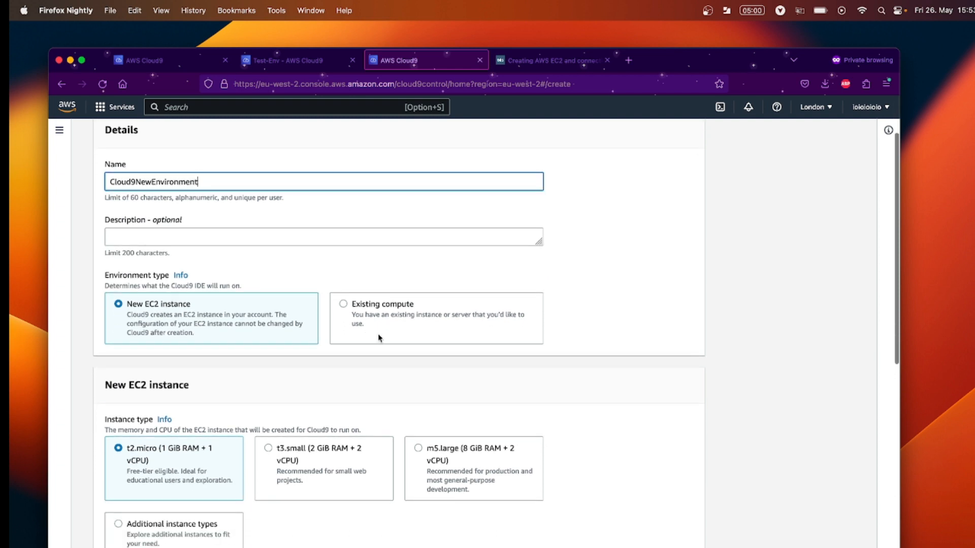
{"action": "left_click", "coordinate": [378, 338]}
{"action": "scroll", "coordinate": [379, 338], "scroll_direction": "down", "scroll_amount": 4}
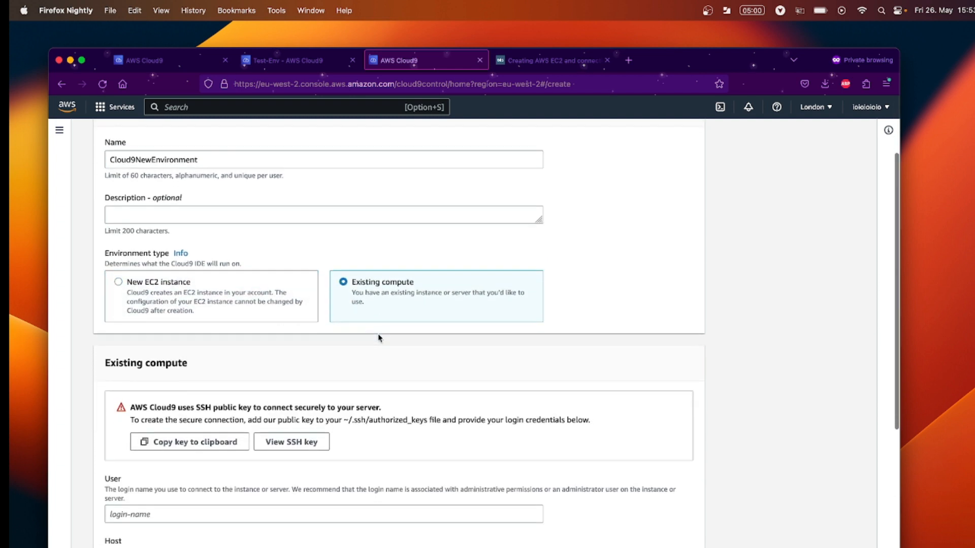
{"action": "scroll", "coordinate": [378, 337], "scroll_direction": "down", "scroll_amount": 3}
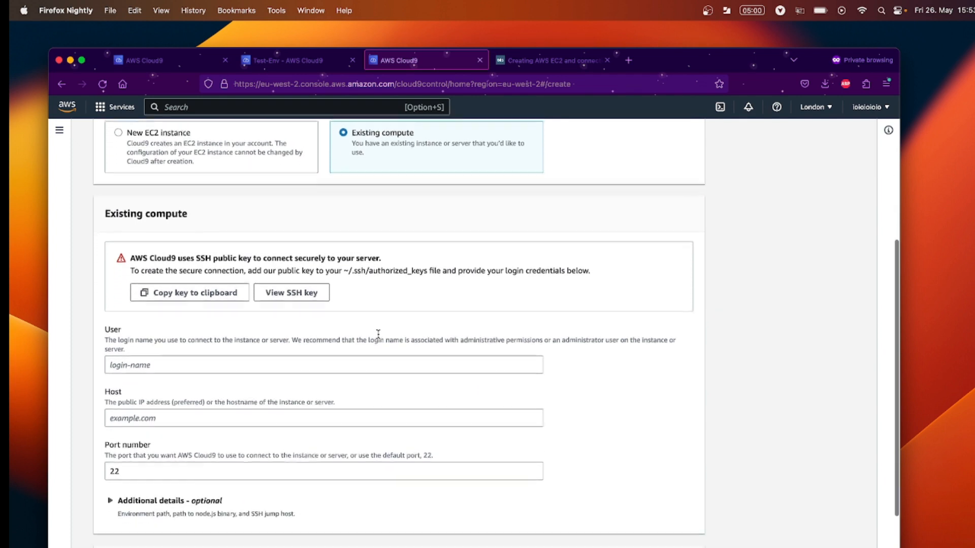
{"action": "scroll", "coordinate": [378, 334], "scroll_direction": "down", "scroll_amount": 3}
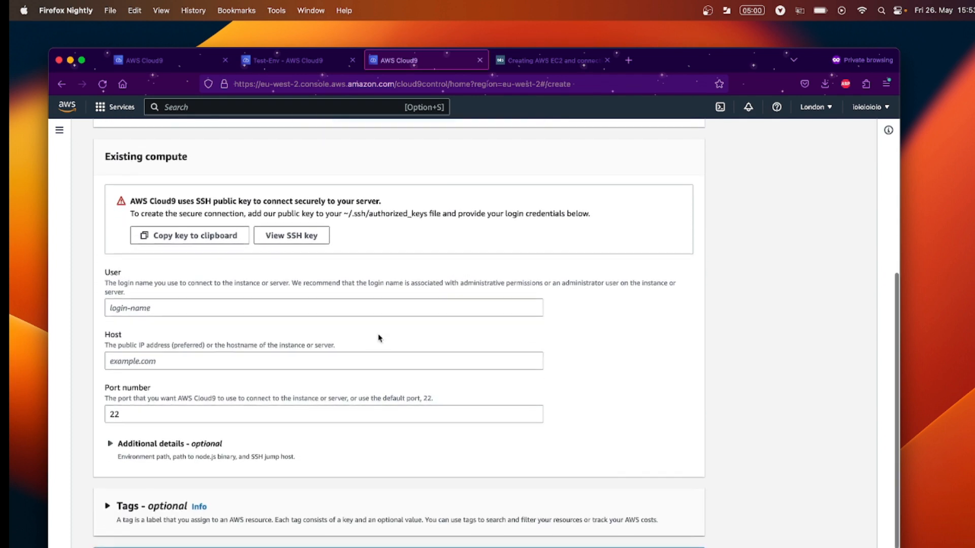
{"action": "scroll", "coordinate": [378, 338], "scroll_direction": "up", "scroll_amount": 1}
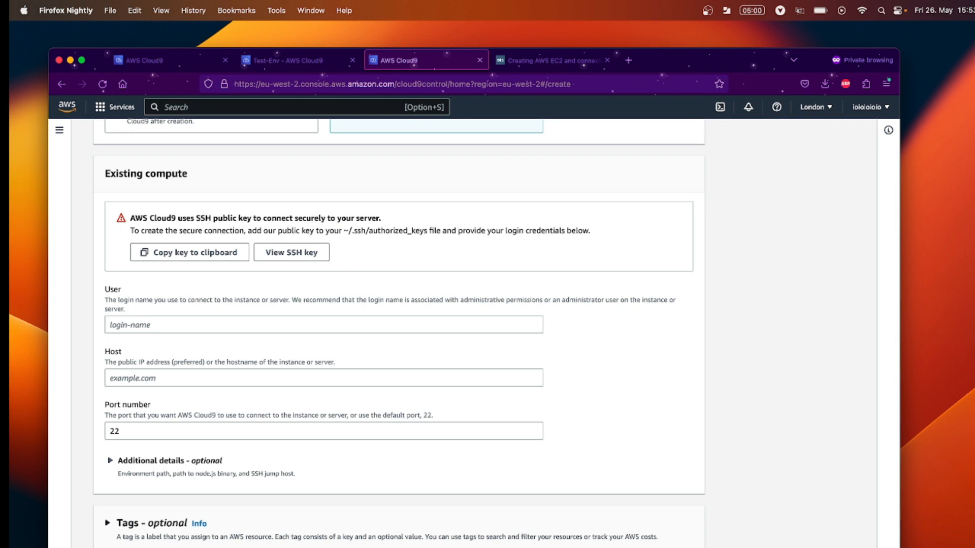
{"action": "key", "text": "super+Tab"}
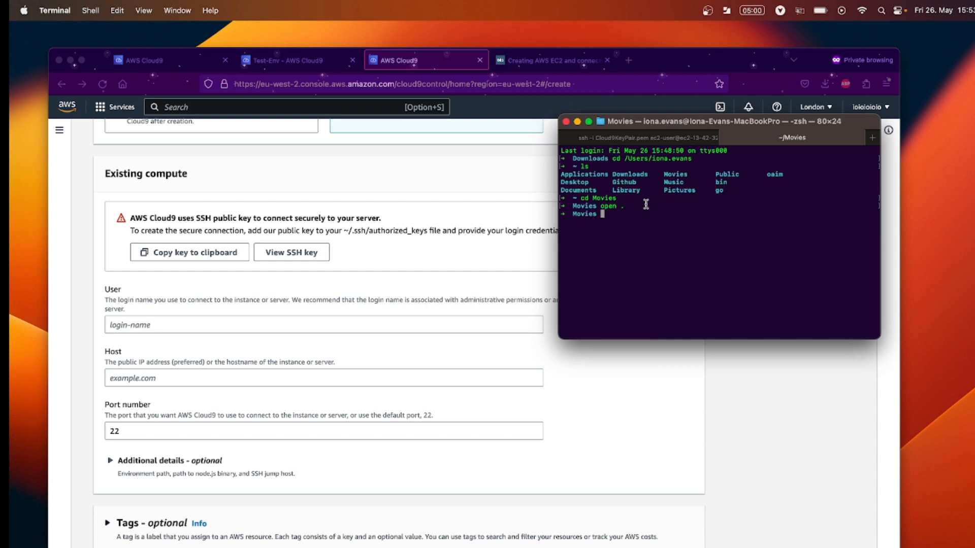
Clear both the local terminal tab and the EC2 SSH session tab.
{"action": "type", "text": "clear"}
{"action": "key", "text": "Return"}
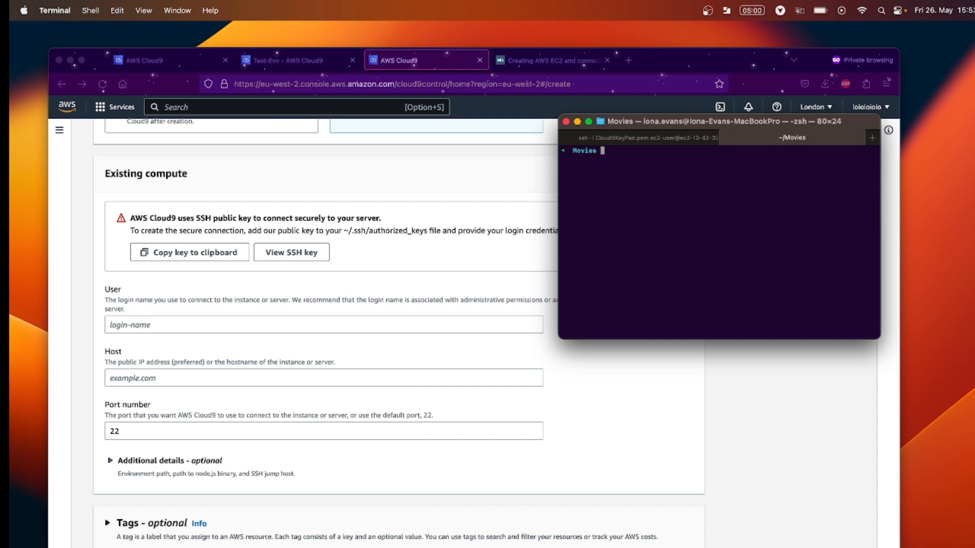
{"action": "left_click", "coordinate": [644, 138]}
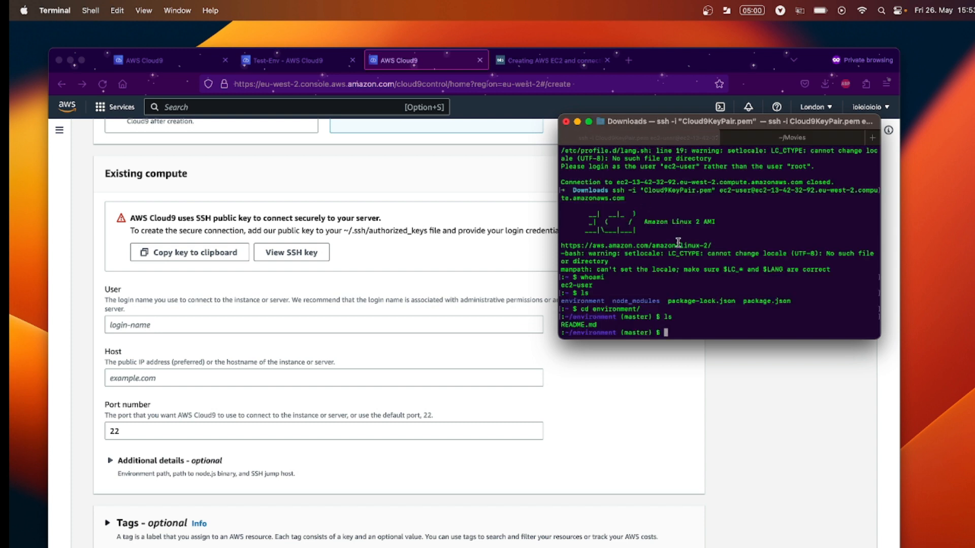
{"action": "type", "text": "clear"}
{"action": "key", "text": "Return"}
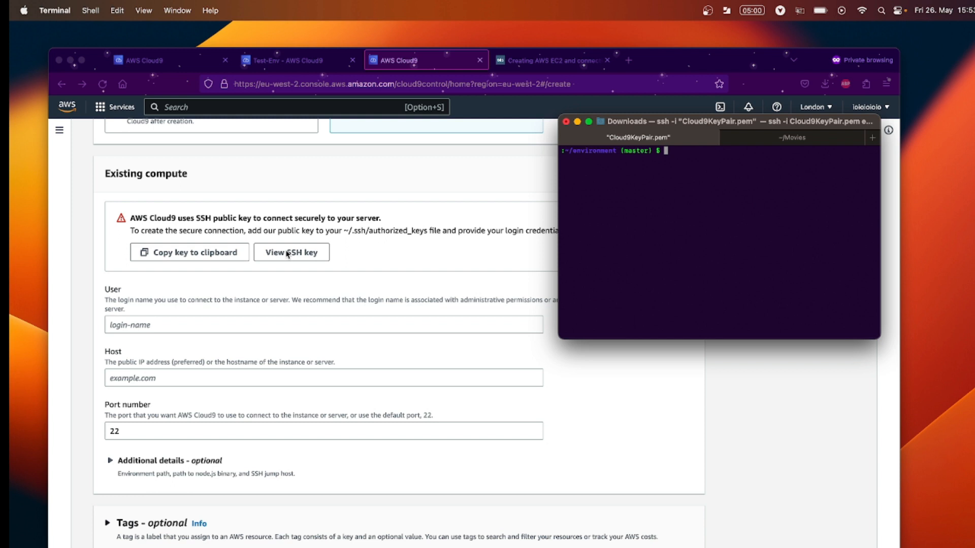
Copy the authorized_keys path from the Cloud9 form and run nano ~/.ssh/authorized_keys.
{"action": "left_click", "coordinate": [344, 235]}
{"action": "left_click_drag", "start_coordinate": [344, 232], "coordinate": [428, 230]}
{"action": "key", "text": "super+c"}
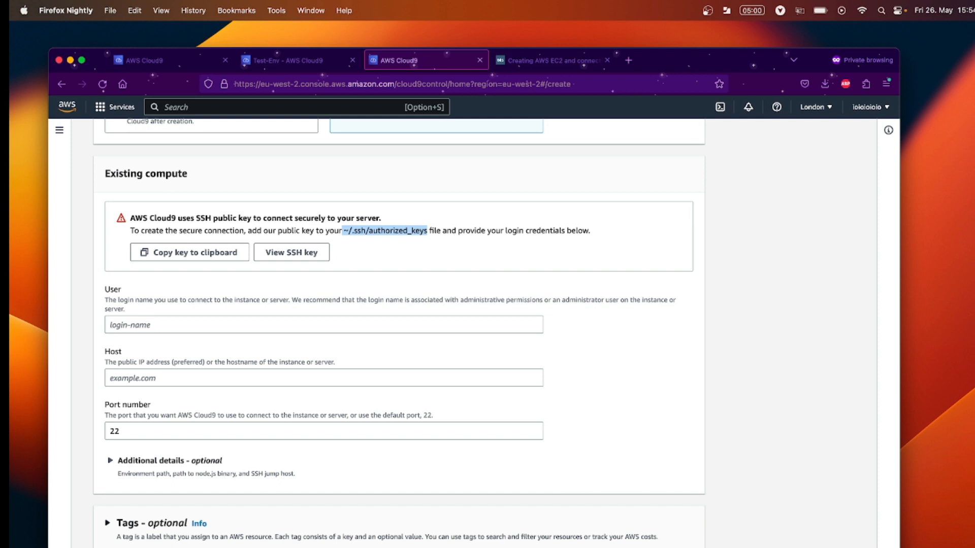
{"action": "key", "text": "super+Tab"}
{"action": "type", "text": "nano"}
{"action": "key", "text": "super+v"}
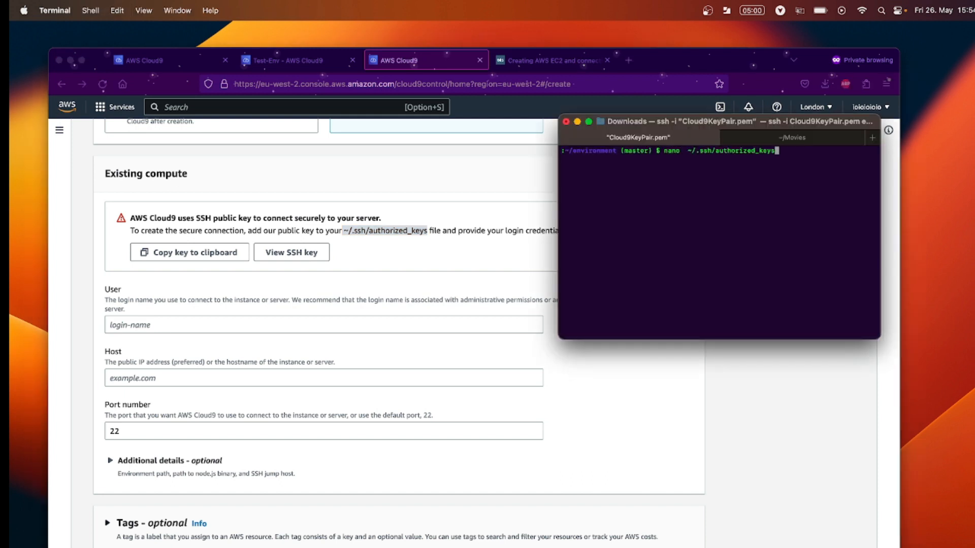
{"action": "key", "text": "Return"}
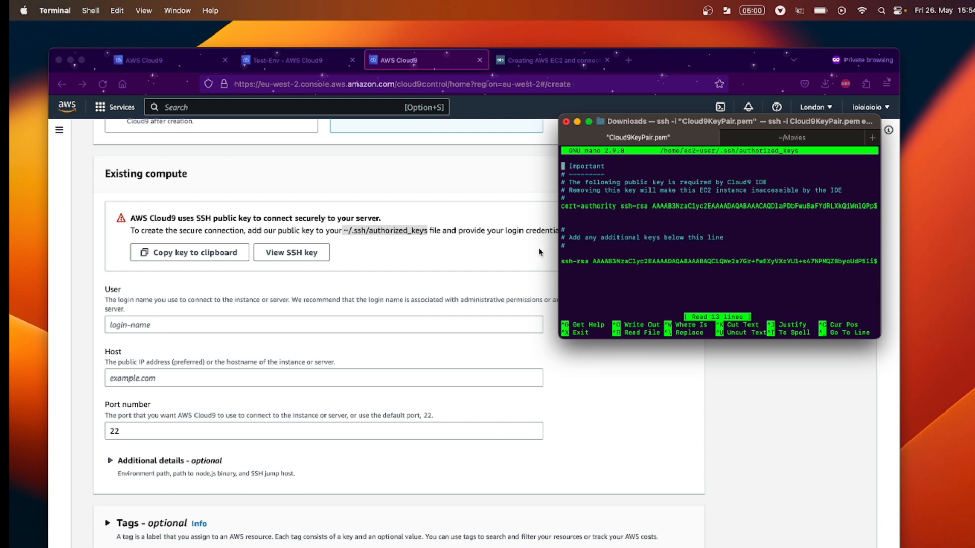
Copy Cloud9's public SSH key and paste it below the existing key in authorized_keys.
{"action": "left_click", "coordinate": [235, 270]}
{"action": "left_click", "coordinate": [234, 252]}
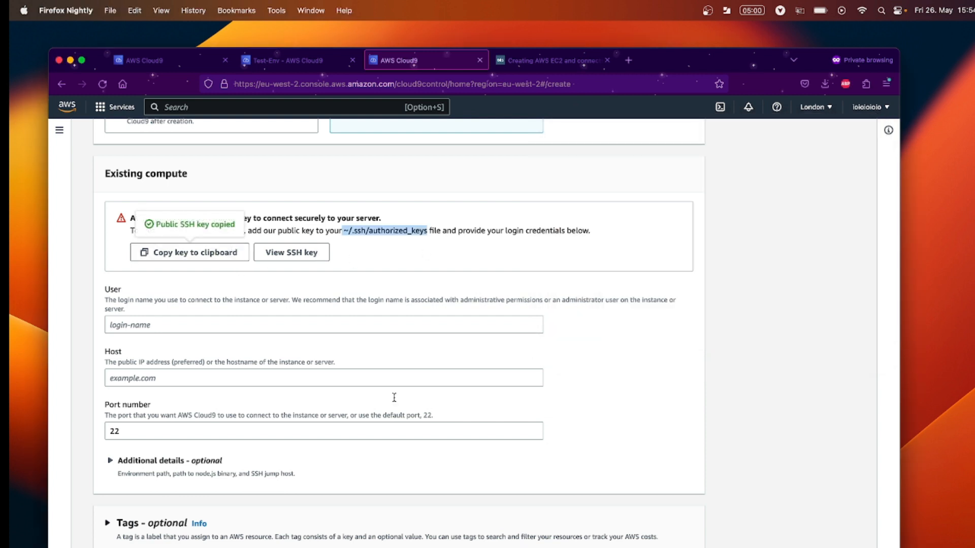
{"action": "key", "text": "super+Tab"}
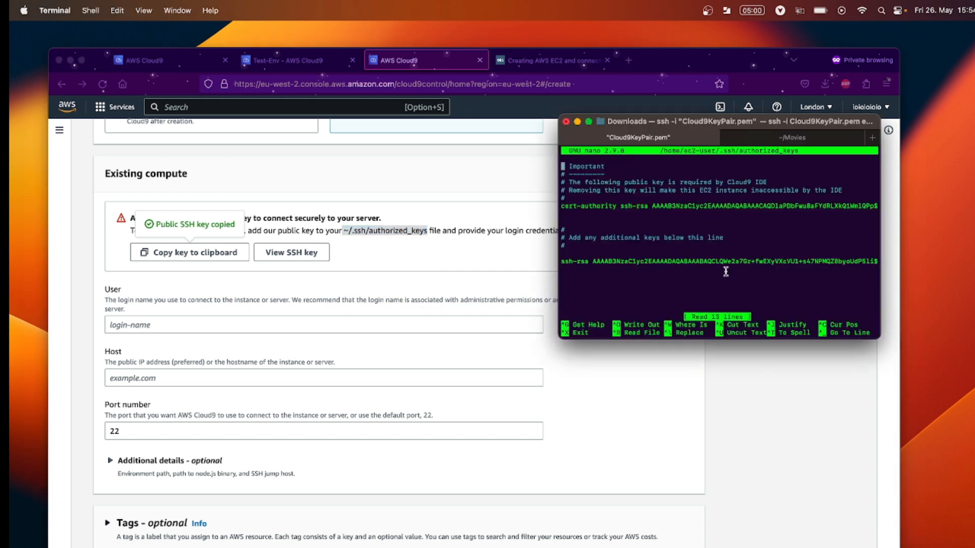
{"action": "key", "text": "alt+i"}
{"action": "key", "text": "Down"}
{"action": "key", "text": "Down"}
{"action": "key", "text": "Down"}
{"action": "key", "text": "Down"}
{"action": "key", "text": "Down"}
{"action": "key", "text": "Down"}
{"action": "key", "text": "Down"}
{"action": "key", "text": "Down"}
{"action": "key", "text": "Down"}
{"action": "key", "text": "Down"}
{"action": "key", "text": "Down"}
{"action": "key", "text": "Down"}
{"action": "key", "text": "Down"}
{"action": "key", "text": "super+v"}
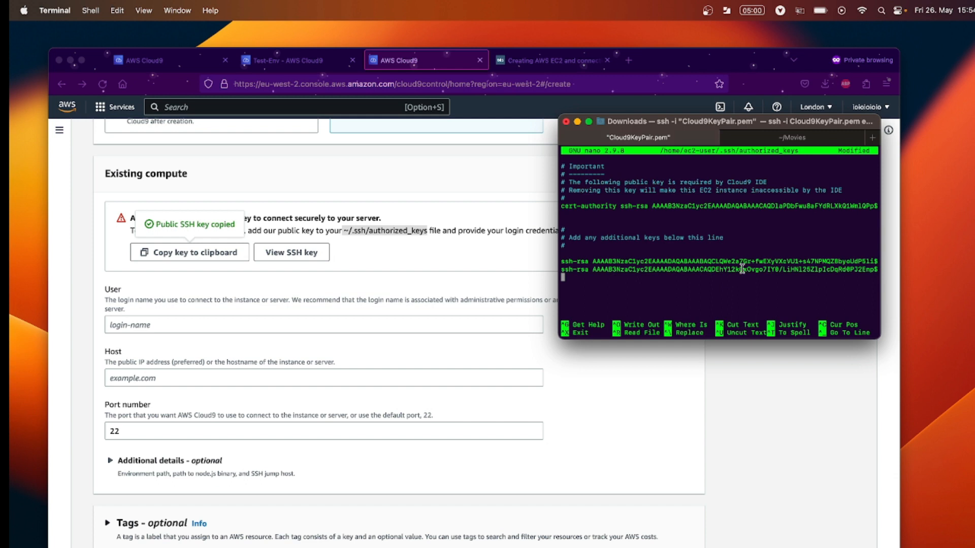
Save the modified authorized_keys file and exit nano.
{"action": "key", "text": "ctrl+x"}
{"action": "key", "text": "y"}
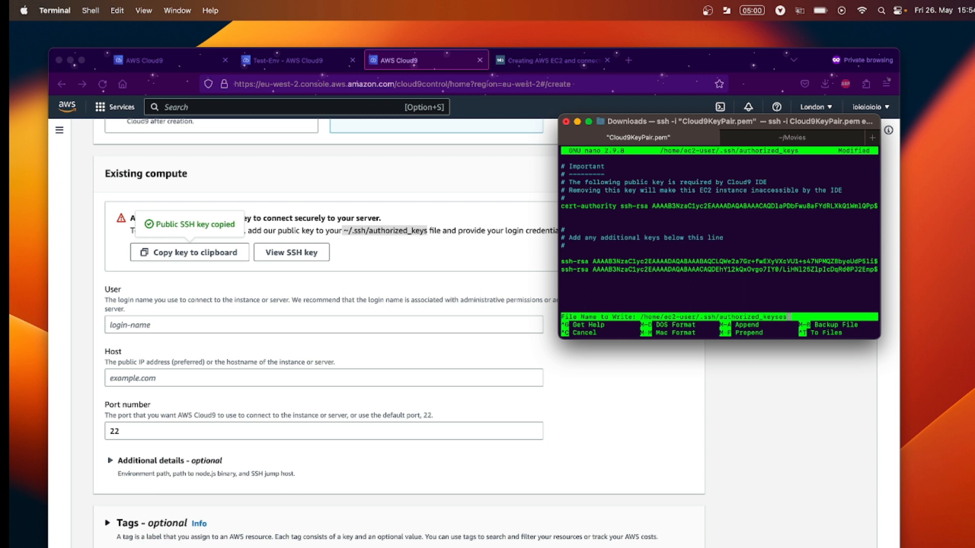
{"action": "key", "text": "BackSpace"}
{"action": "key", "text": "BackSpace"}
{"action": "key", "text": "Return"}
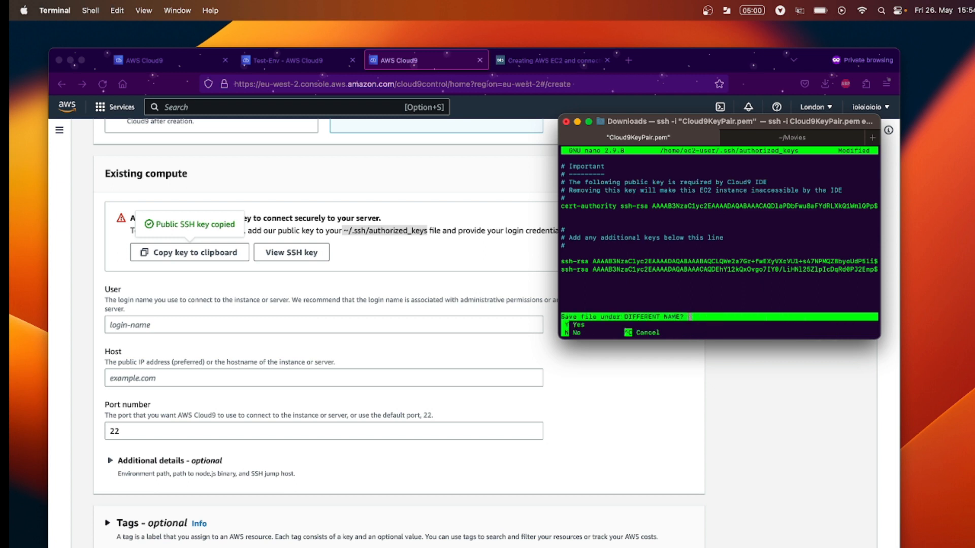
{"action": "key", "text": "n"}
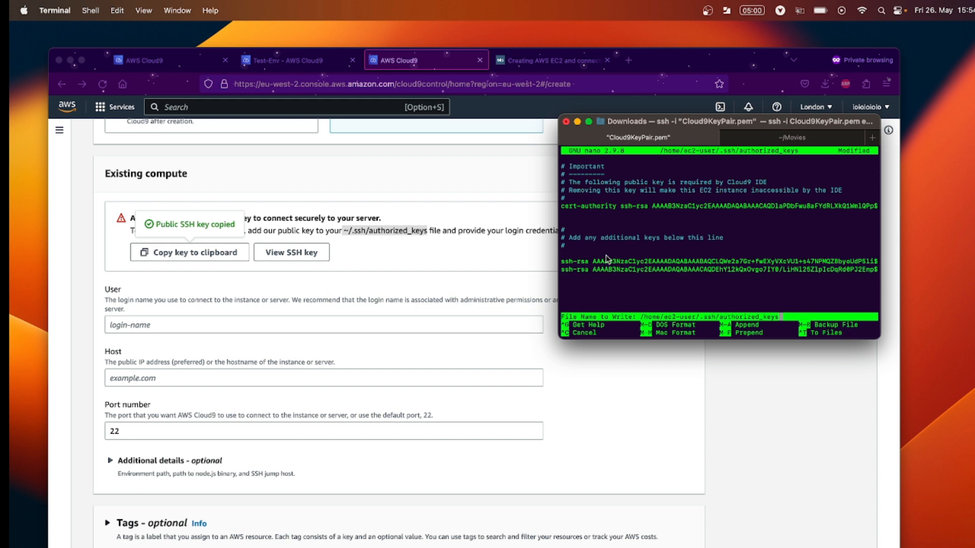
{"action": "key", "text": "Return"}
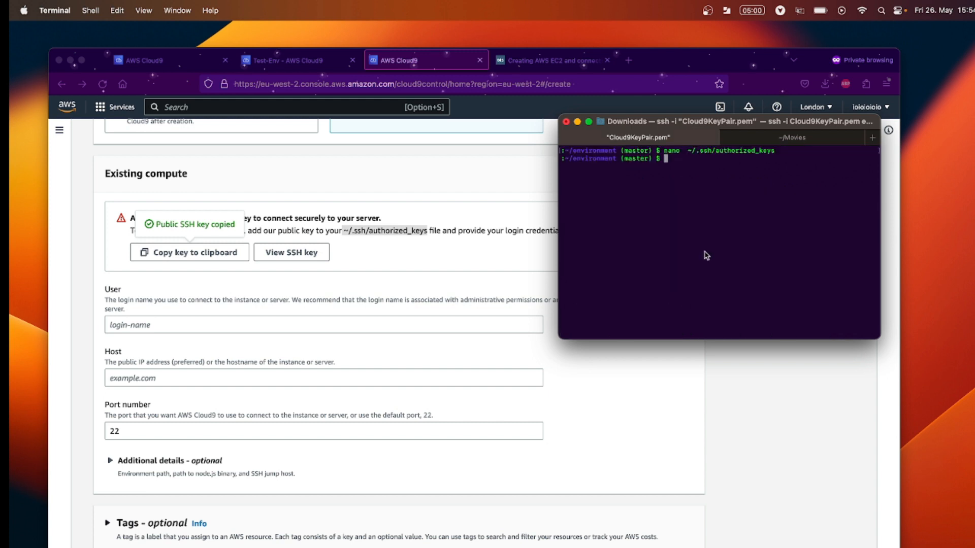
Print the file with cat ~/.ssh/authorized_keys to confirm the added key.
{"action": "type", "text": "cat"}
{"action": "key", "text": "BackSpace"}
{"action": "key", "text": "BackSpace"}
{"action": "key", "text": "BackSpace"}
{"action": "key", "text": "BackSpace"}
{"action": "key", "text": "Up"}
{"action": "key", "text": "Left"}
{"action": "key", "text": "Left"}
{"action": "key", "text": "Left"}
{"action": "key", "text": "Left"}
{"action": "key", "text": "Left"}
{"action": "key", "text": "Left"}
{"action": "key", "text": "Left"}
{"action": "key", "text": "Left"}
{"action": "key", "text": "Left"}
{"action": "key", "text": "Left"}
{"action": "key", "text": "Left"}
{"action": "key", "text": "Left"}
{"action": "key", "text": "Left"}
{"action": "key", "text": "Left"}
{"action": "key", "text": "Left"}
{"action": "key", "text": "Left"}
{"action": "key", "text": "Left"}
{"action": "key", "text": "Left"}
{"action": "key", "text": "Left"}
{"action": "key", "text": "Left"}
{"action": "key", "text": "Left"}
{"action": "key", "text": "Left"}
{"action": "key", "text": "Left"}
{"action": "key", "text": "Left"}
{"action": "key", "text": "BackSpace"}
{"action": "key", "text": "BackSpace"}
{"action": "key", "text": "BackSpace"}
{"action": "key", "text": "BackSpace"}
{"action": "type", "text": "cat"}
{"action": "key", "text": "Return"}
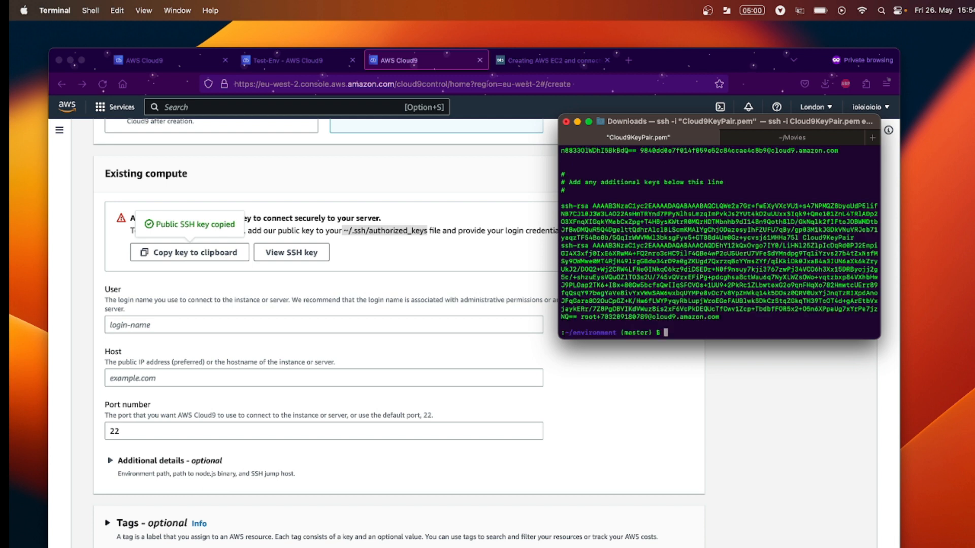
Clear the terminal and enter ec2-user as the new environment's login User.
{"action": "type", "text": "cleat"}
{"action": "key", "text": "Return"}
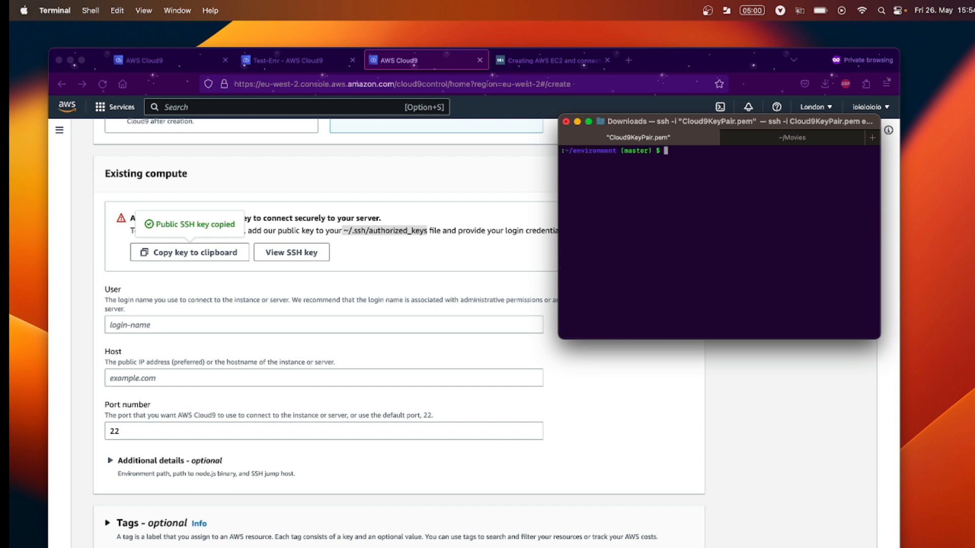
{"action": "left_click", "coordinate": [398, 335]}
{"action": "left_click", "coordinate": [402, 330]}
{"action": "type", "text": "ec2"}
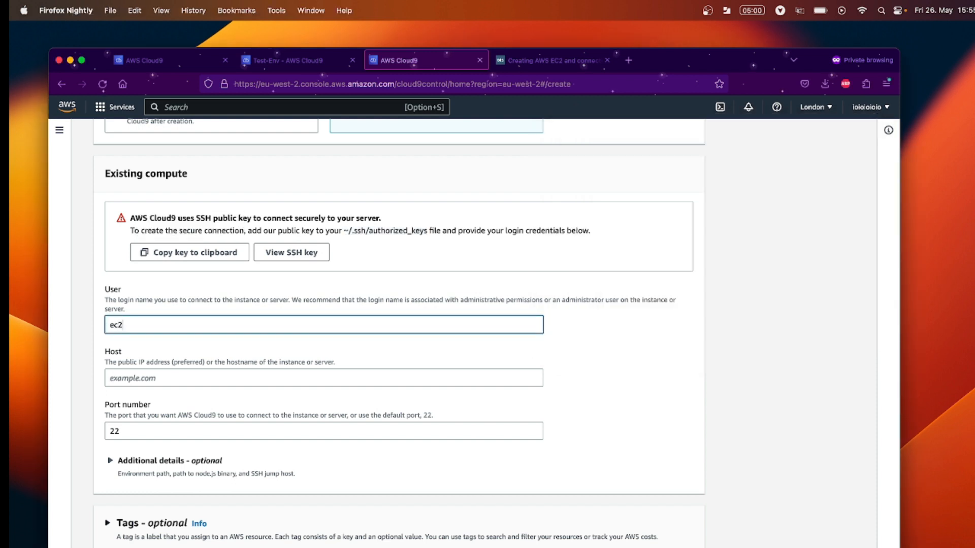
{"action": "type", "text": "-user"}
{"action": "left_click", "coordinate": [370, 376]}
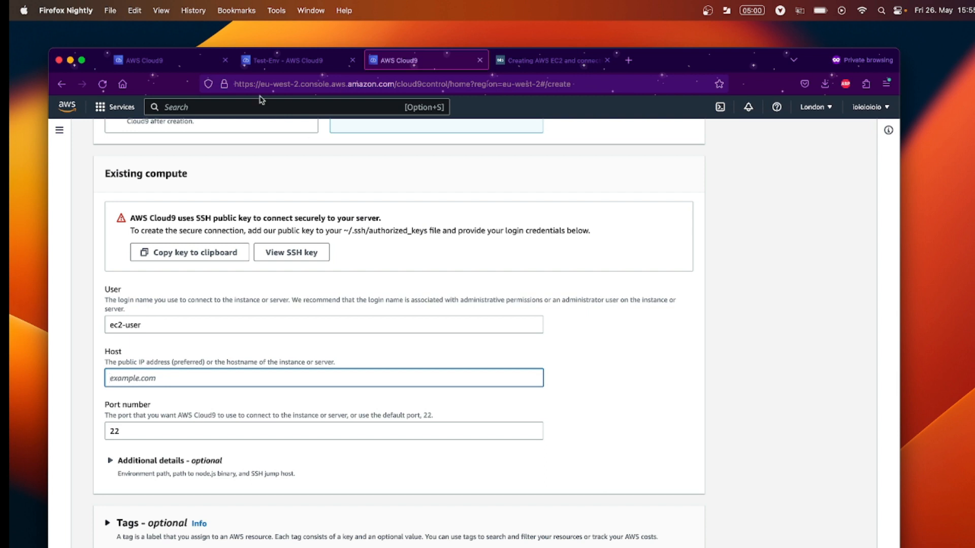
Return to the Test-Env Cloud9 IDE browser tab.
{"action": "left_click", "coordinate": [549, 62]}
{"action": "left_click", "coordinate": [441, 62]}
{"action": "key", "text": "super+Tab"}
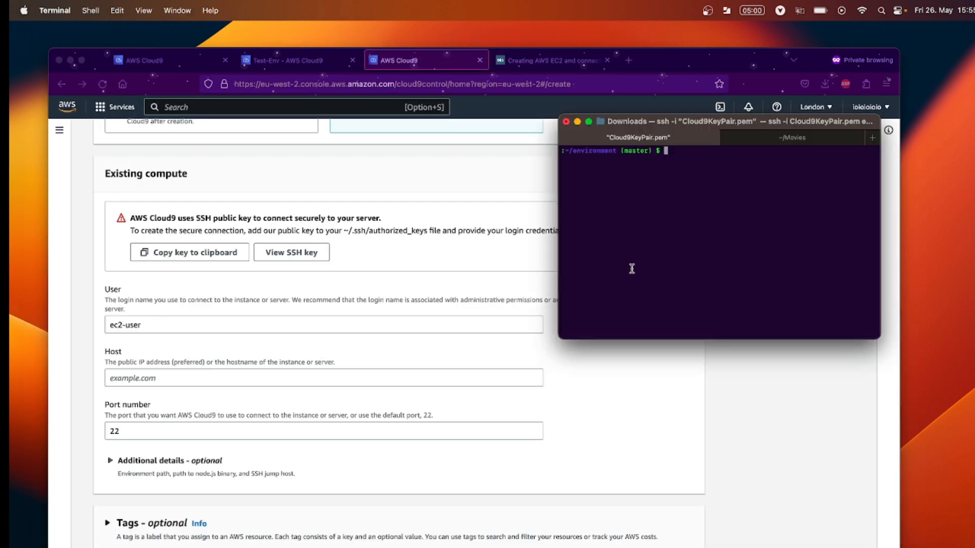
{"action": "key", "text": "super+Tab"}
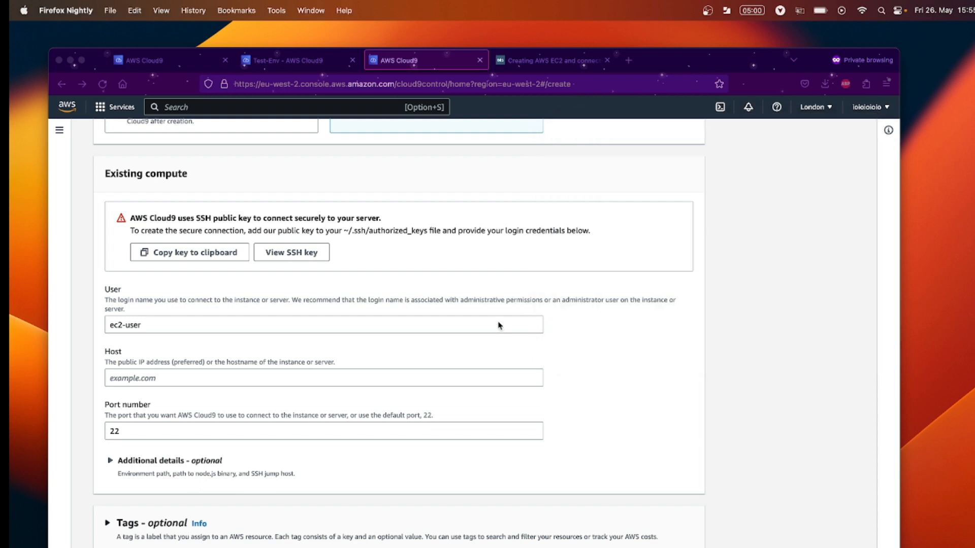
{"action": "left_click", "coordinate": [332, 62]}
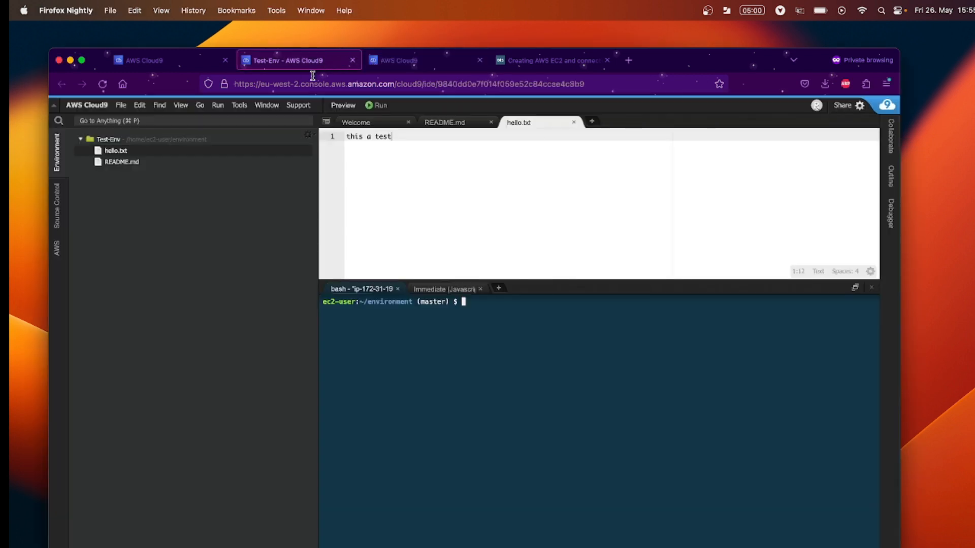
Find the Cloud9 AMI EC2 instance under EC2 Instances and copy its public IPv4 13.42.32.92.
{"action": "left_click", "coordinate": [171, 62]}
{"action": "type", "text": "ec2"}
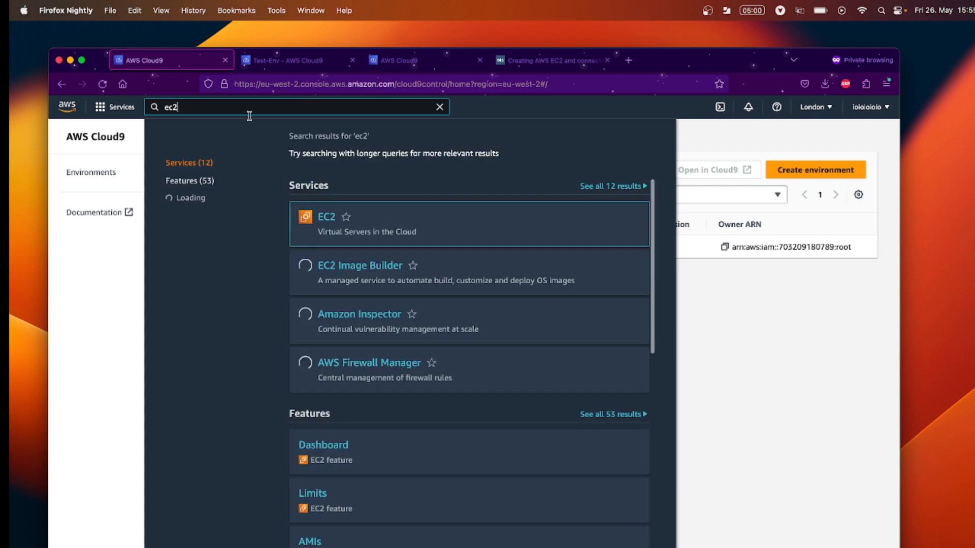
{"action": "left_click", "coordinate": [326, 222]}
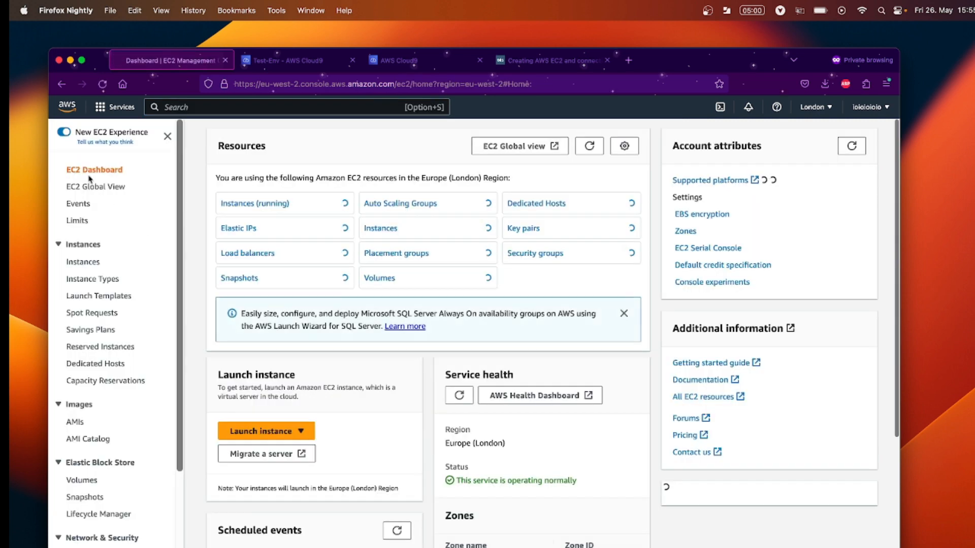
{"action": "left_click", "coordinate": [86, 263]}
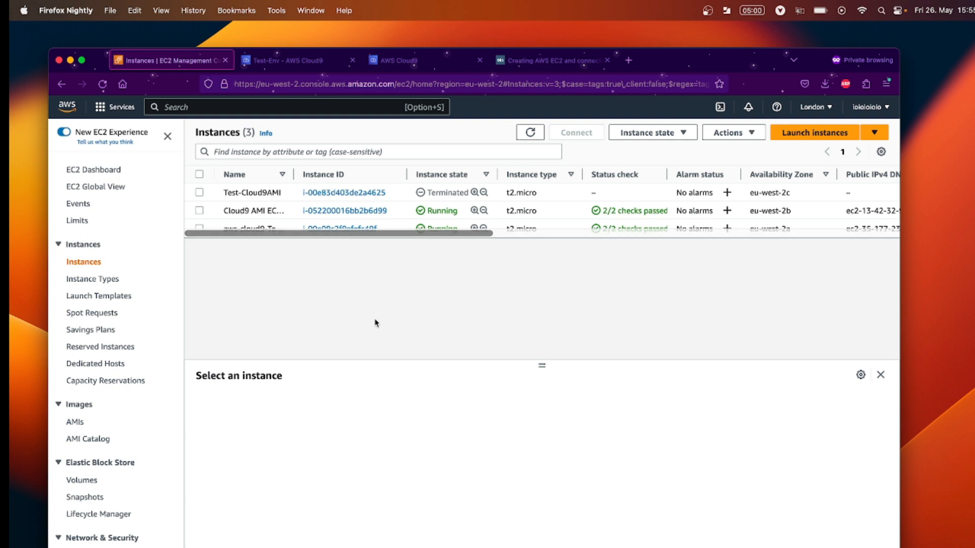
{"action": "left_click_drag", "start_coordinate": [294, 174], "coordinate": [370, 174]}
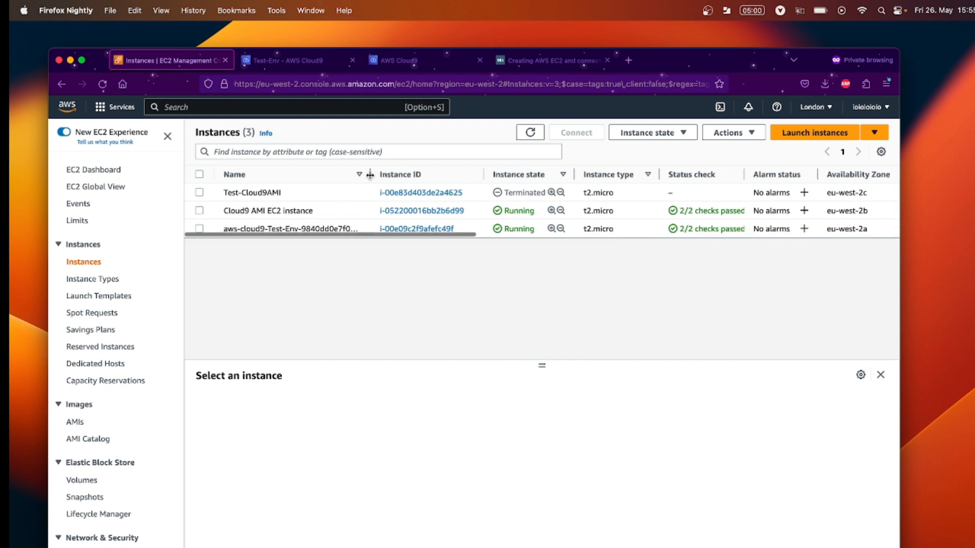
{"action": "left_click", "coordinate": [425, 210]}
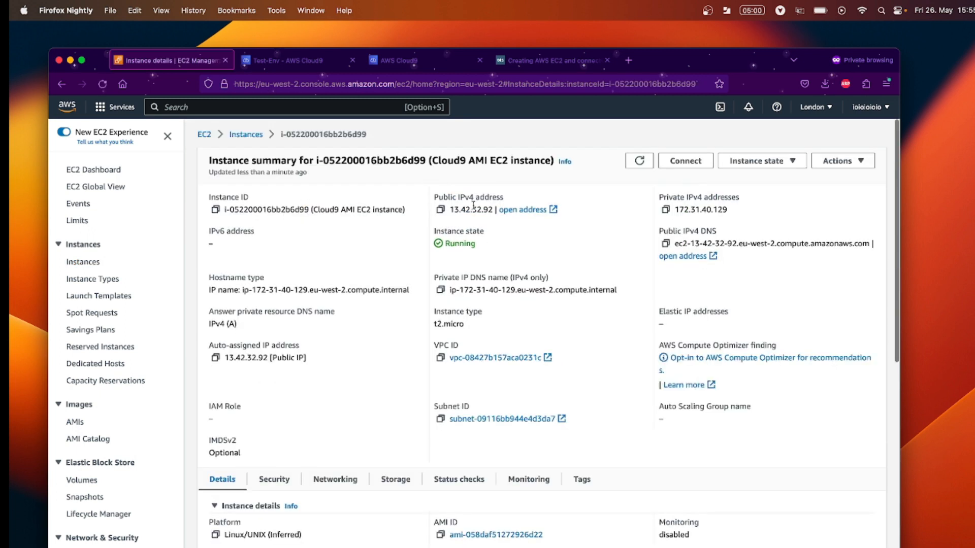
{"action": "left_click", "coordinate": [441, 210]}
{"action": "left_click", "coordinate": [530, 61]}
Paste 13.42.32.92 into Host, create the environment, and refresh the Environments list.
{"action": "left_click", "coordinate": [447, 61]}
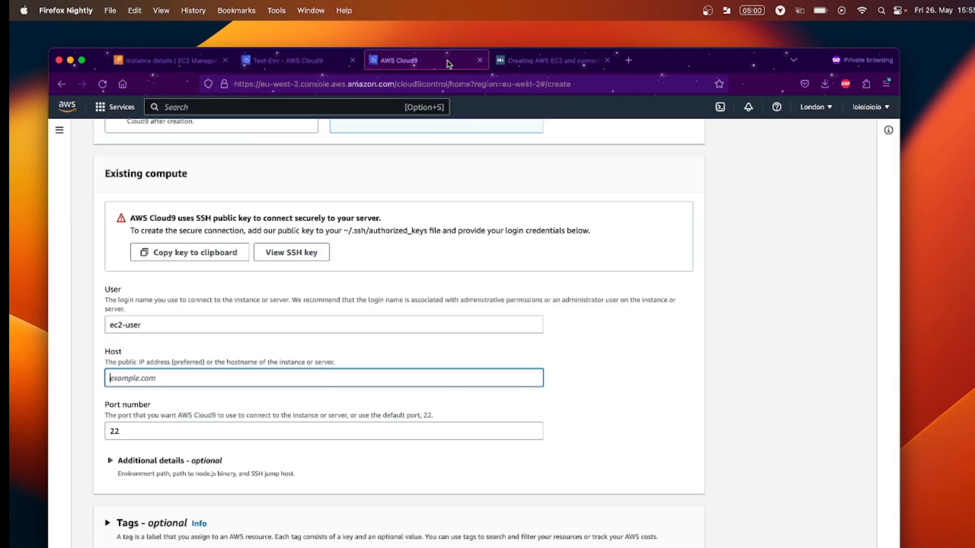
{"action": "right_click", "coordinate": [242, 381]}
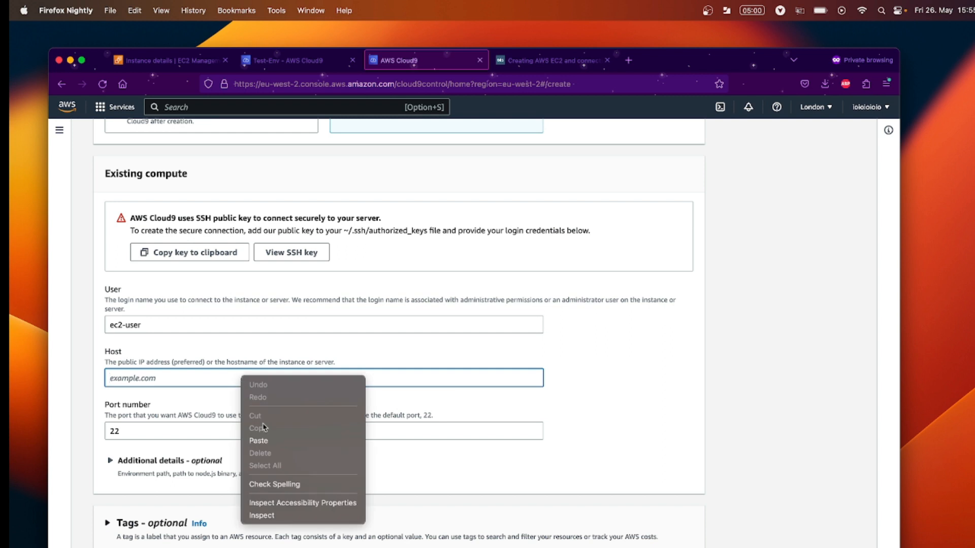
{"action": "left_click", "coordinate": [268, 441]}
{"action": "scroll", "coordinate": [332, 407], "scroll_direction": "down", "scroll_amount": 3}
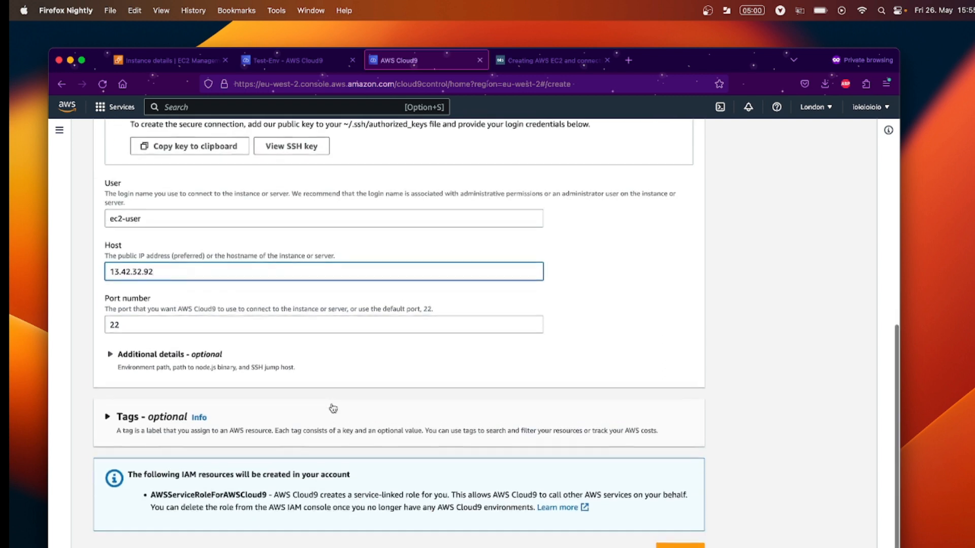
{"action": "left_click", "coordinate": [680, 546]}
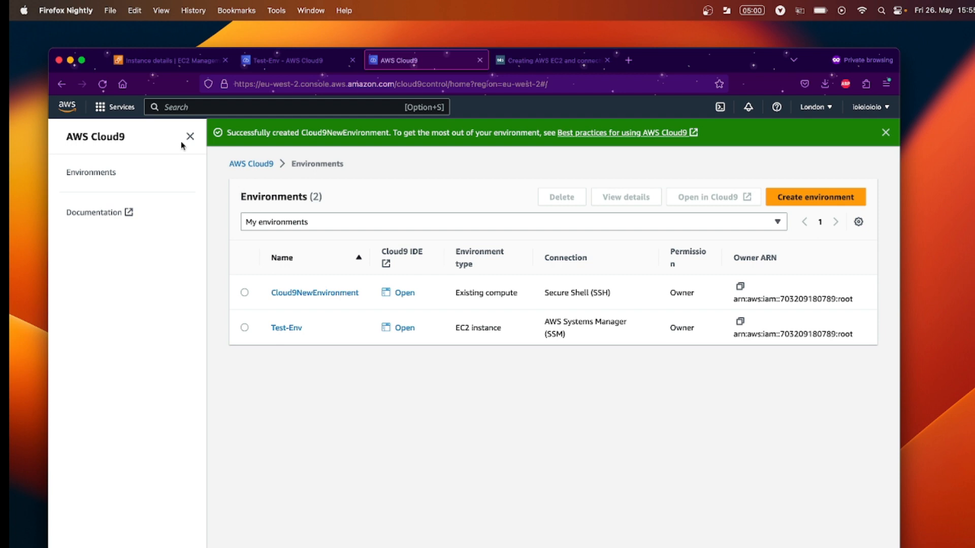
{"action": "left_click", "coordinate": [105, 86]}
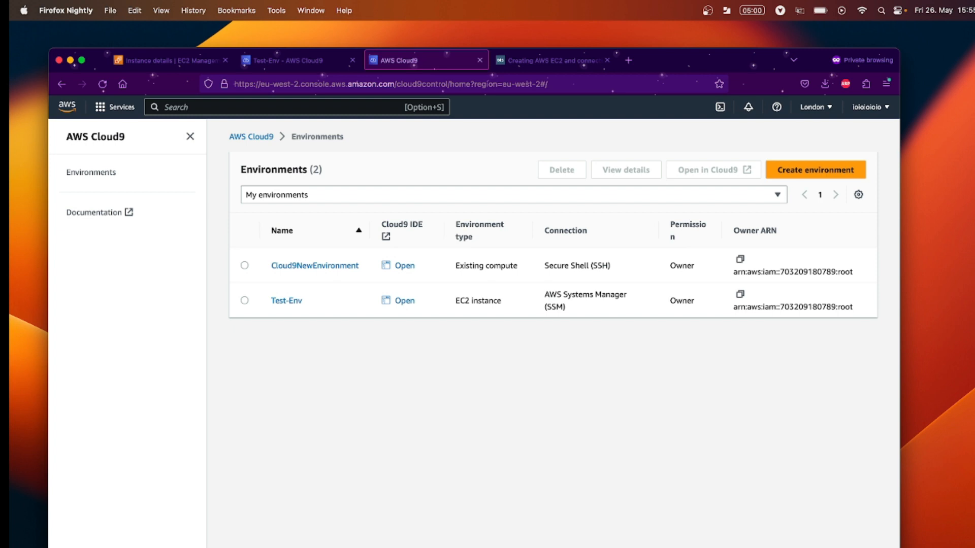
{"action": "key", "text": "super+Tab"}
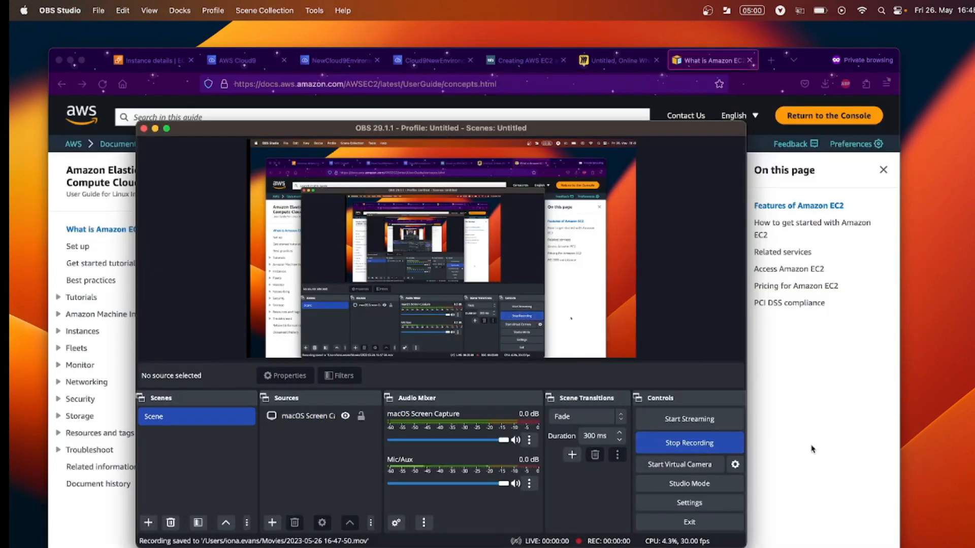
Switch away from the OBS window back to the What is Amazon EC2? page.
{"action": "key", "text": "super+Tab"}
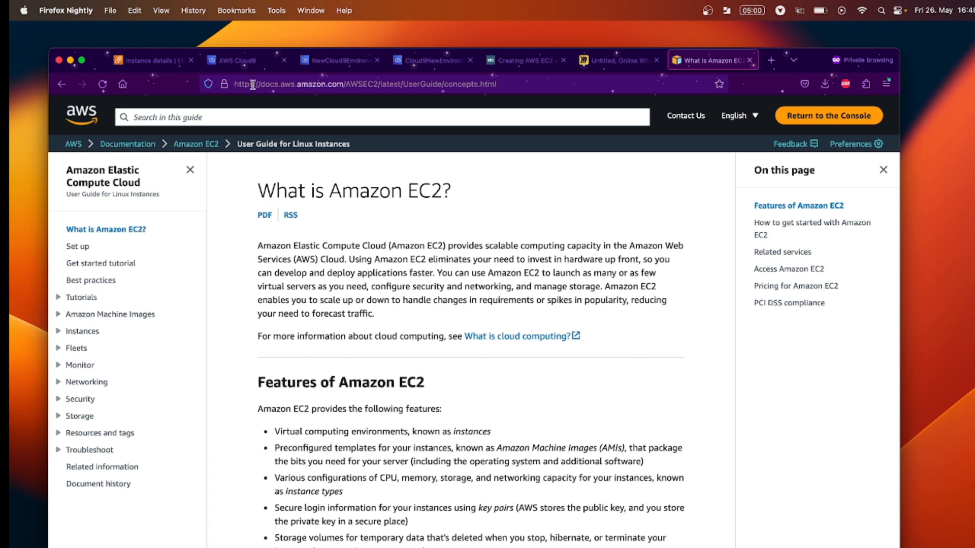
Select the running NEWEC2 and aws-cloud9 Test-Env instances and stop both.
{"action": "left_click", "coordinate": [176, 61]}
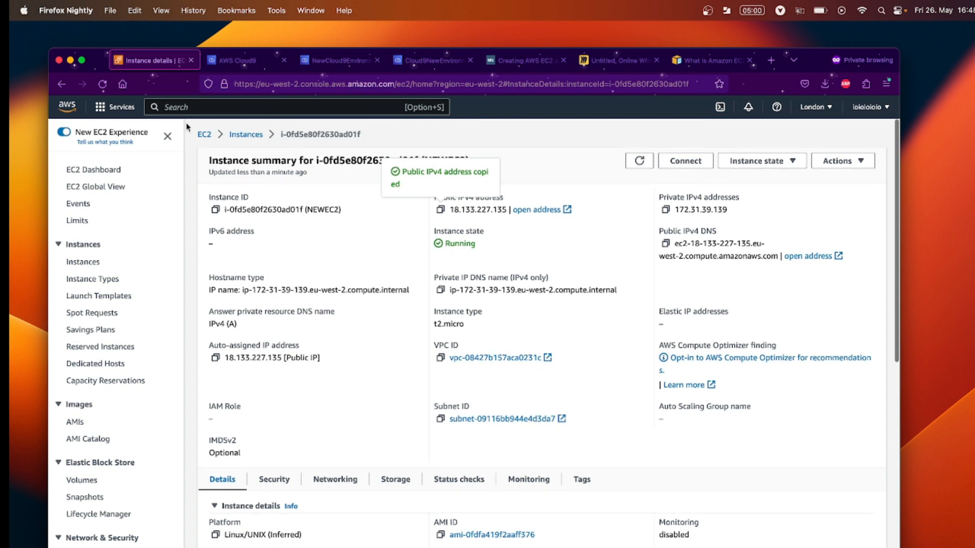
{"action": "left_click", "coordinate": [204, 136]}
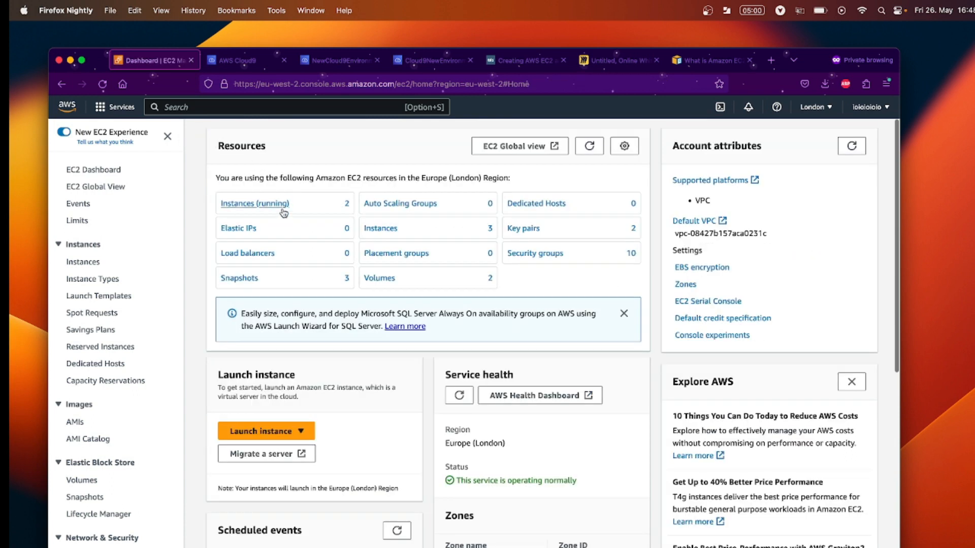
{"action": "left_click", "coordinate": [283, 210]}
{"action": "left_click", "coordinate": [199, 217]}
{"action": "left_click", "coordinate": [199, 234]}
{"action": "left_click", "coordinate": [630, 133]}
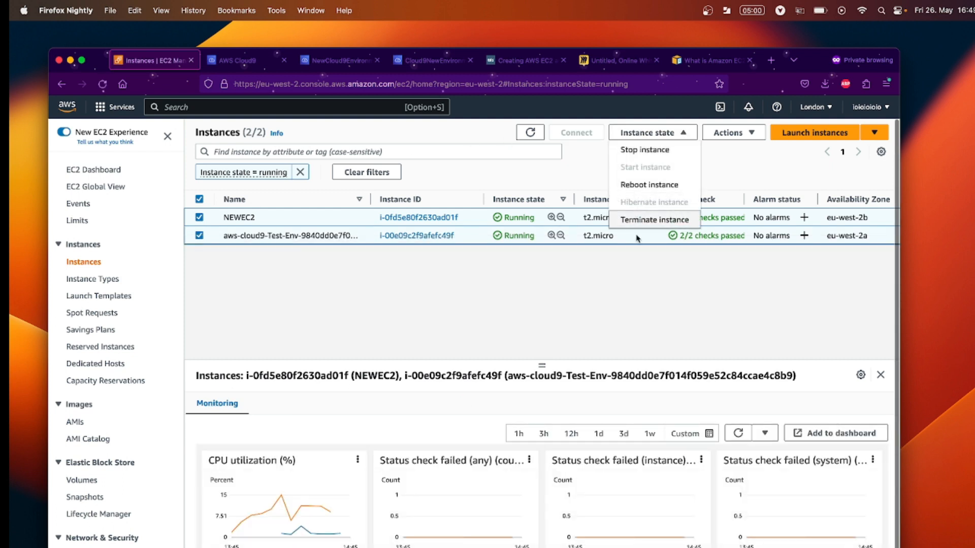
{"action": "left_click", "coordinate": [658, 150]}
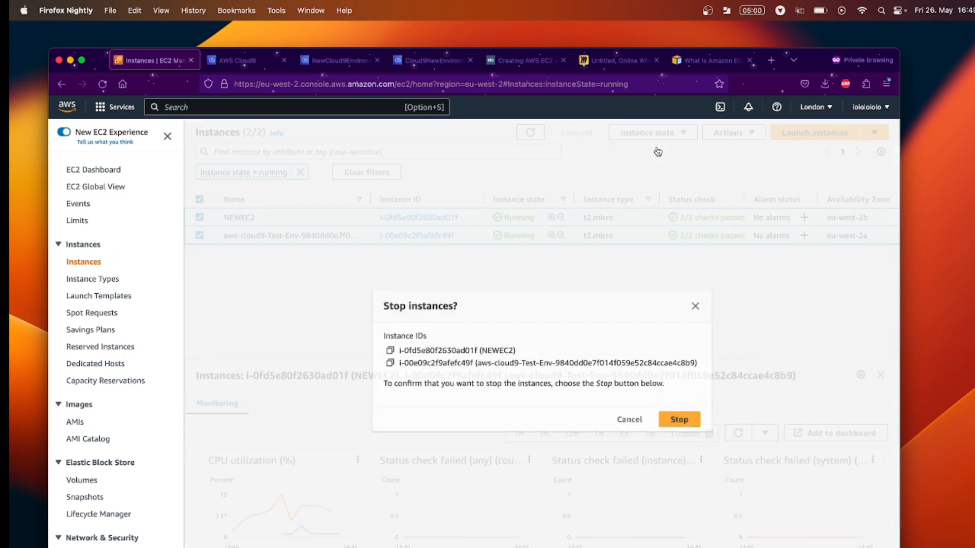
{"action": "left_click", "coordinate": [692, 425]}
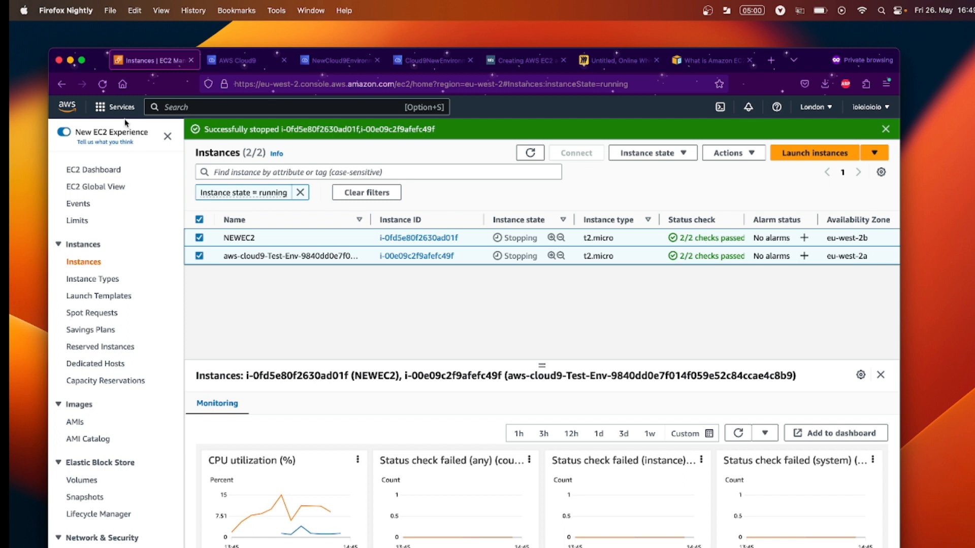
Scroll the instances page and open, then close, the AWS services list.
{"action": "scroll", "coordinate": [163, 212], "scroll_direction": "down", "scroll_amount": 4}
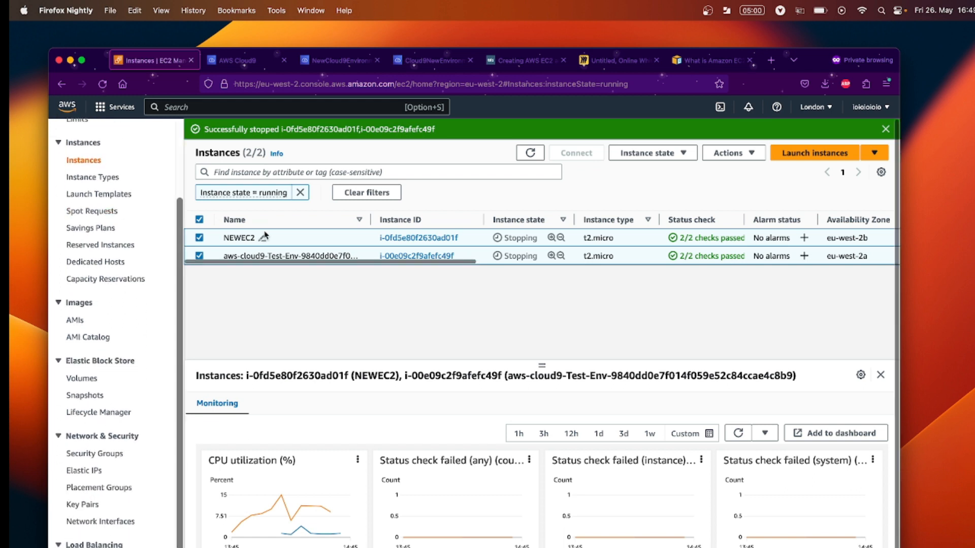
{"action": "left_click", "coordinate": [115, 107]}
{"action": "scroll", "coordinate": [202, 280], "scroll_direction": "down", "scroll_amount": 5}
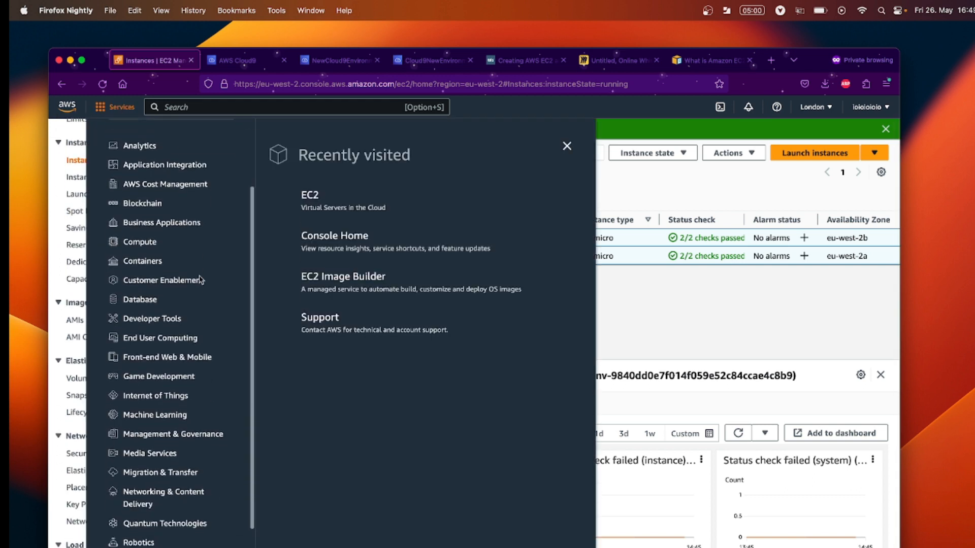
{"action": "left_click", "coordinate": [700, 331]}
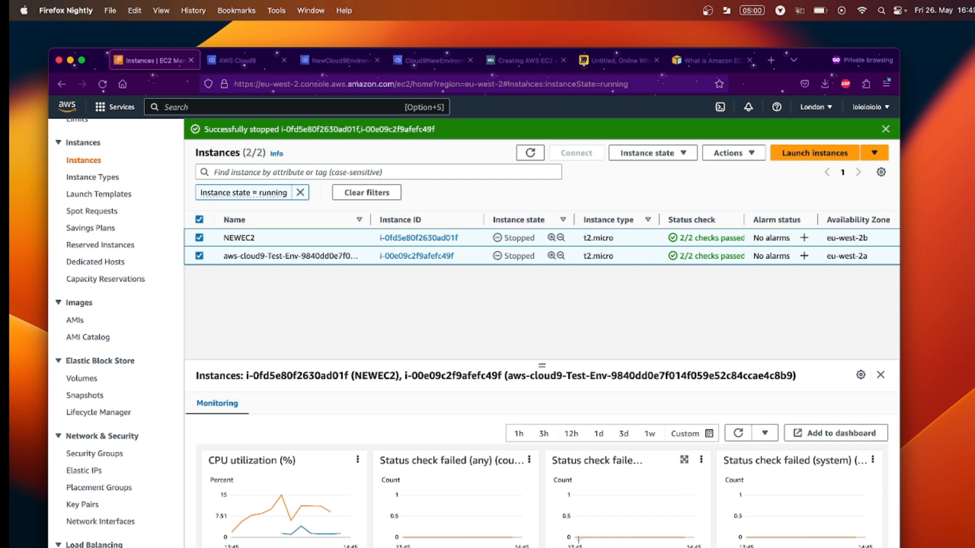
Bring OBS forward and stop the screen recording.
{"action": "key", "text": "super+Tab"}
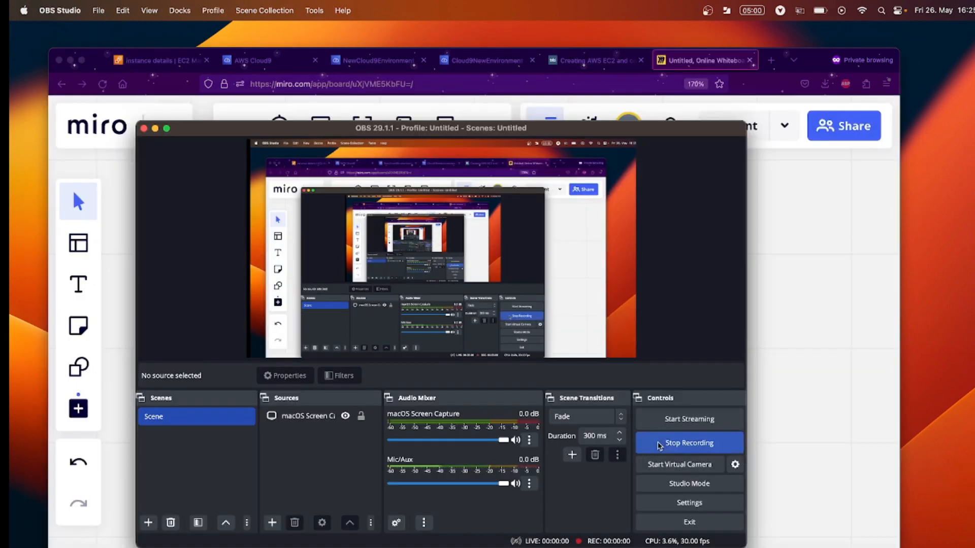
{"action": "left_click", "coordinate": [781, 413]}
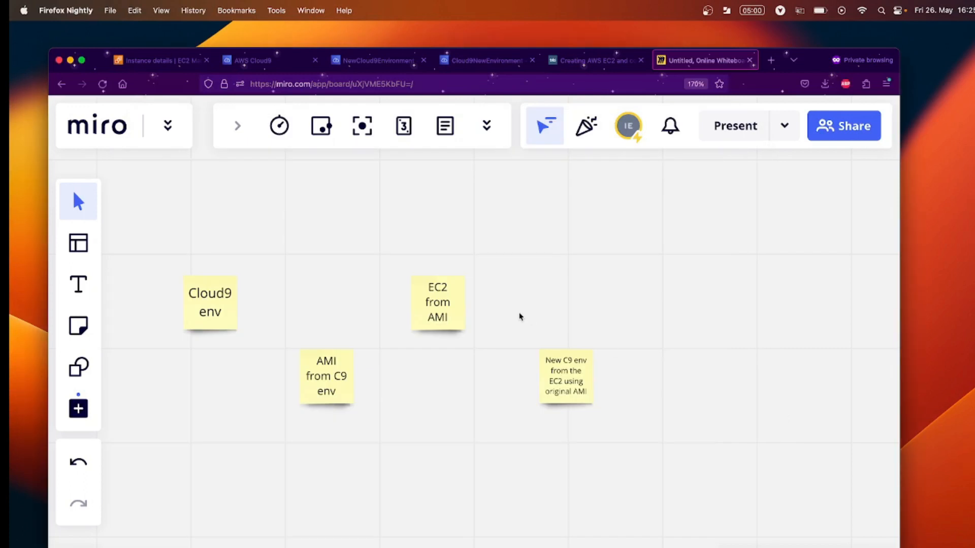